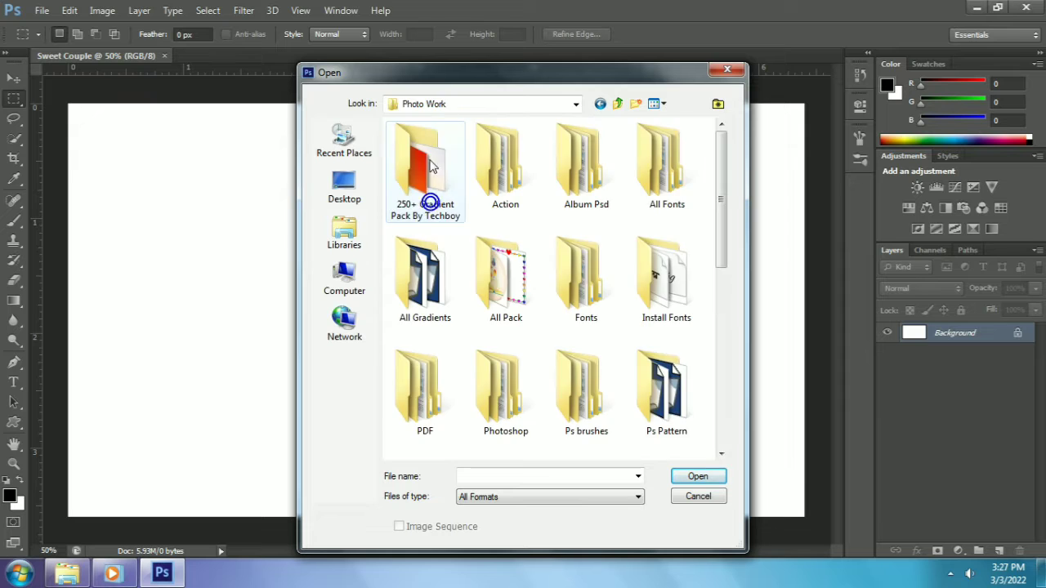
# Open the image "Gradient Pack By Techboy_66" from the "250+ Gradient Pack By Techboy" folder.
pyautogui.doubleClick(431, 203)
pyautogui.scroll(-3, 546, 294)
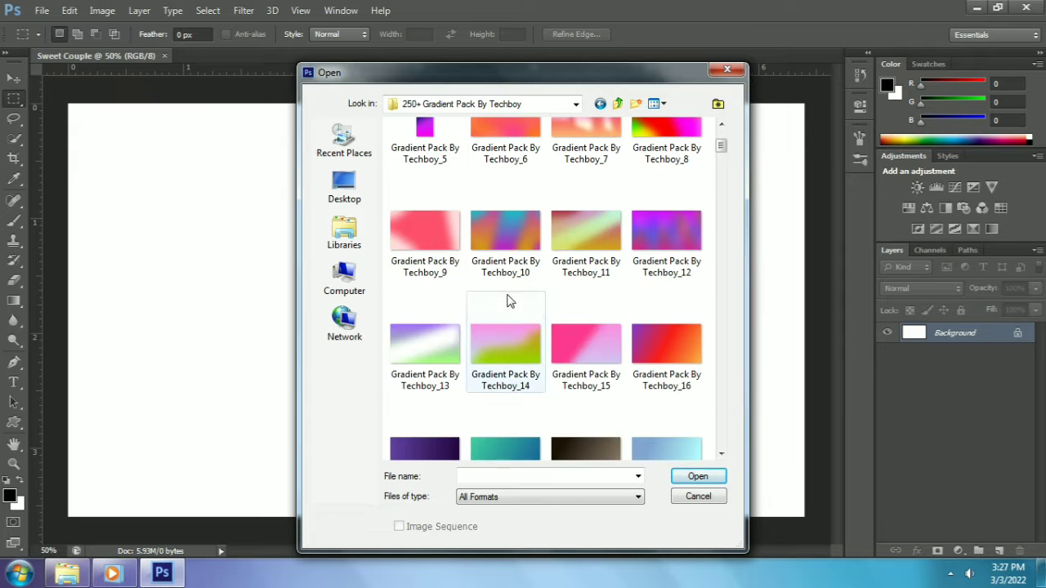
pyautogui.scroll(-8, 510, 307)
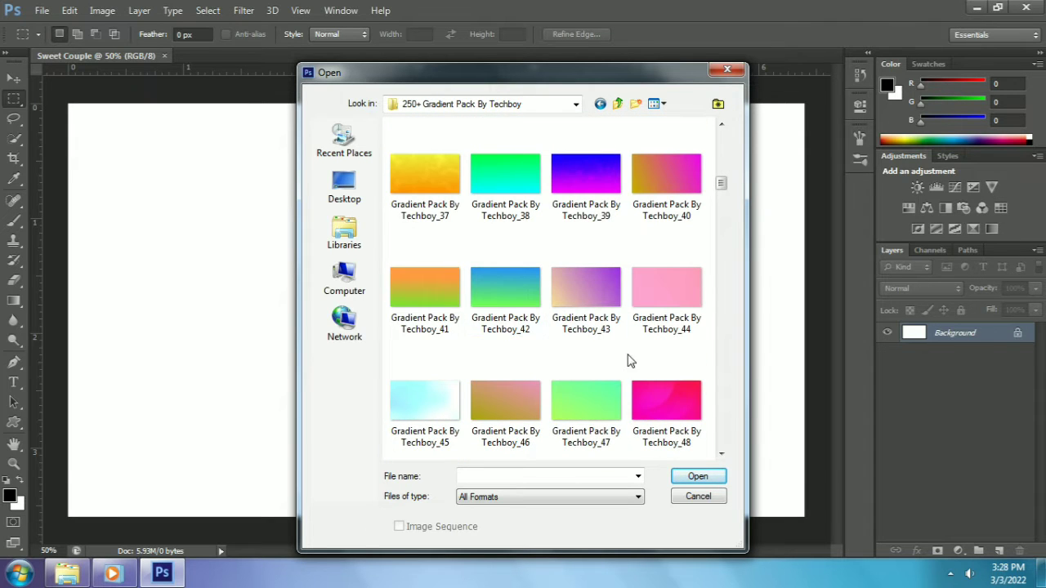
pyautogui.scroll(-3, 674, 452)
pyautogui.scroll(-3, 654, 433)
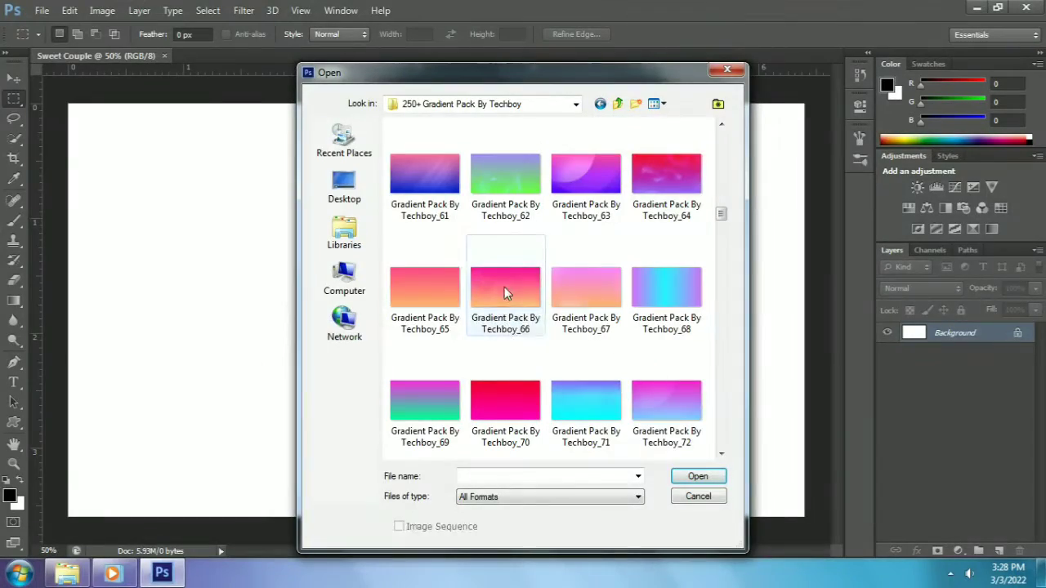
pyautogui.click(504, 286)
pyautogui.click(701, 479)
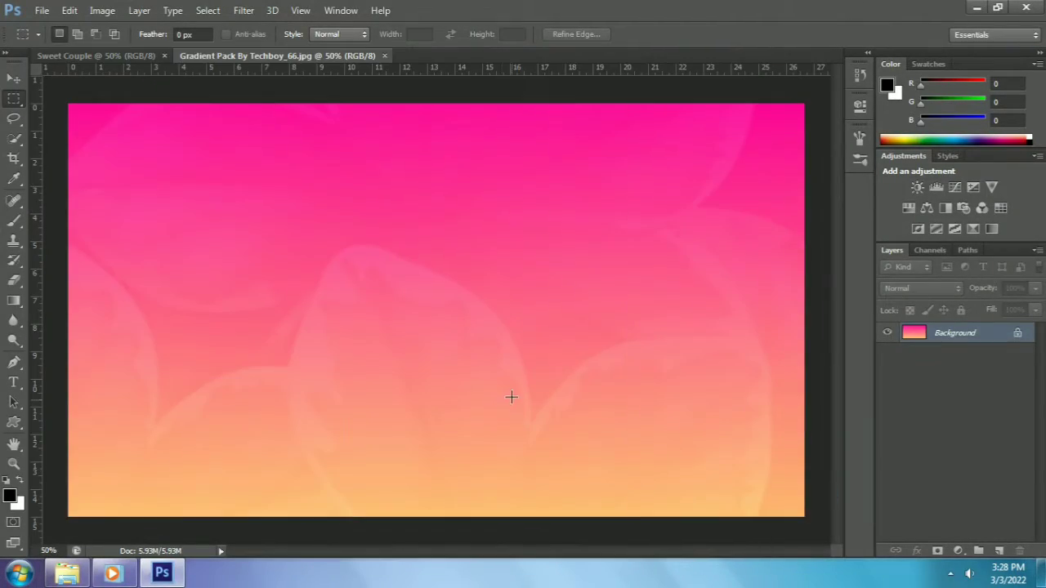
# Move the pink-orange gradient image into the Sweet Couple document and position it to cover the whole canvas.
pyautogui.click(13, 78)
pyautogui.moveTo(344, 199); pyautogui.dragTo(401, 231)
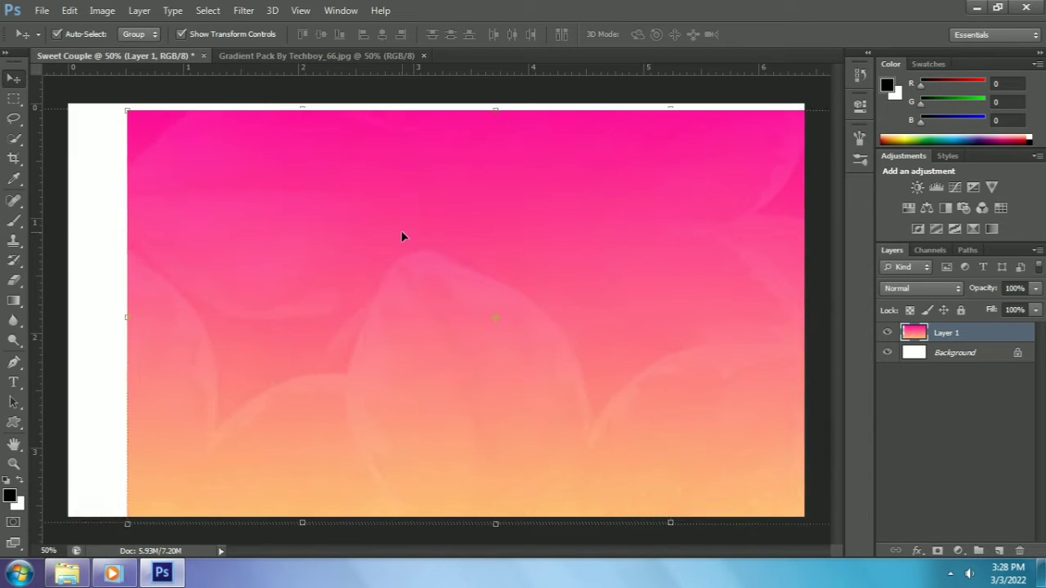
pyautogui.scroll(-5, 399, 266)
pyautogui.moveTo(399, 269); pyautogui.dragTo(374, 270)
pyautogui.click(440, 262)
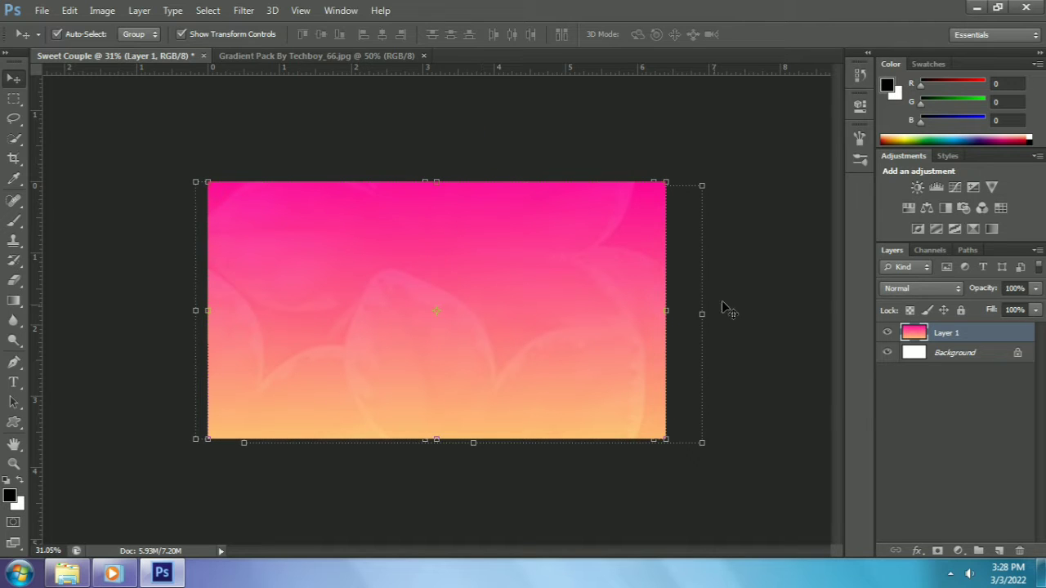
pyautogui.click(743, 295)
pyautogui.scroll(5, 540, 176)
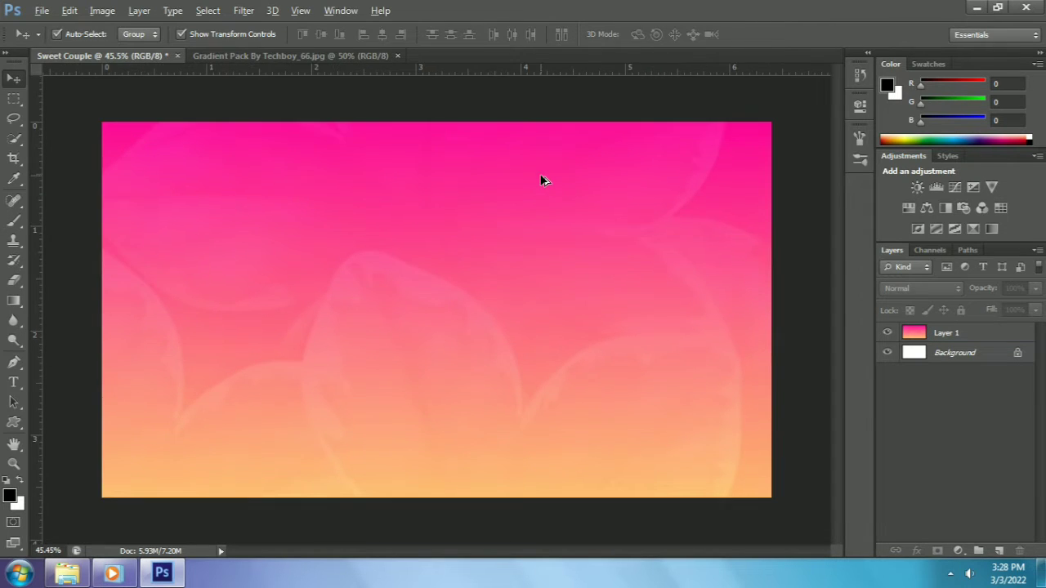
# Create a text box in the upper middle of the canvas and enter "Sweet Couple" at 72 pt.
pyautogui.click(15, 384)
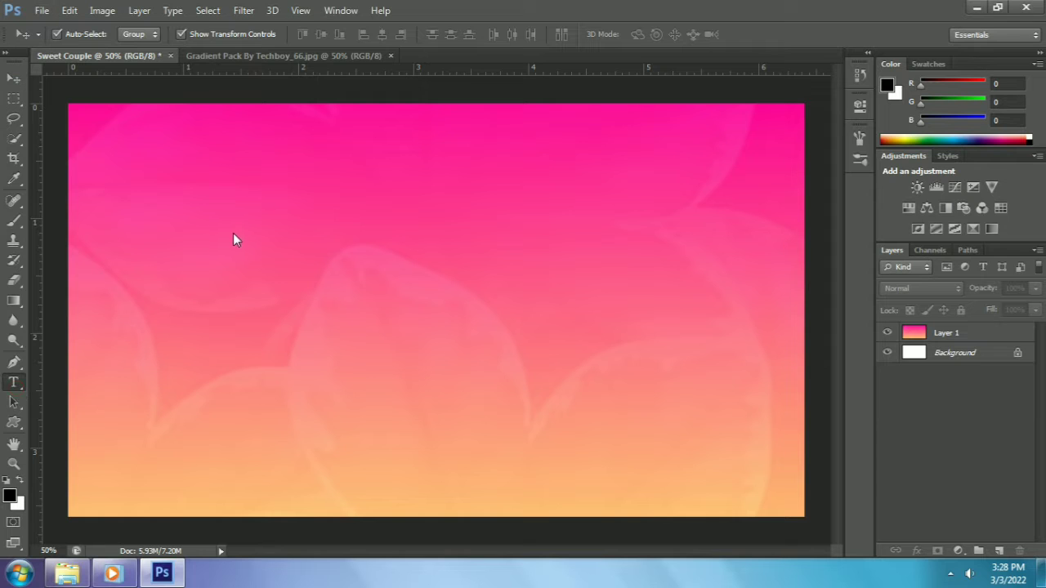
pyautogui.click(15, 384)
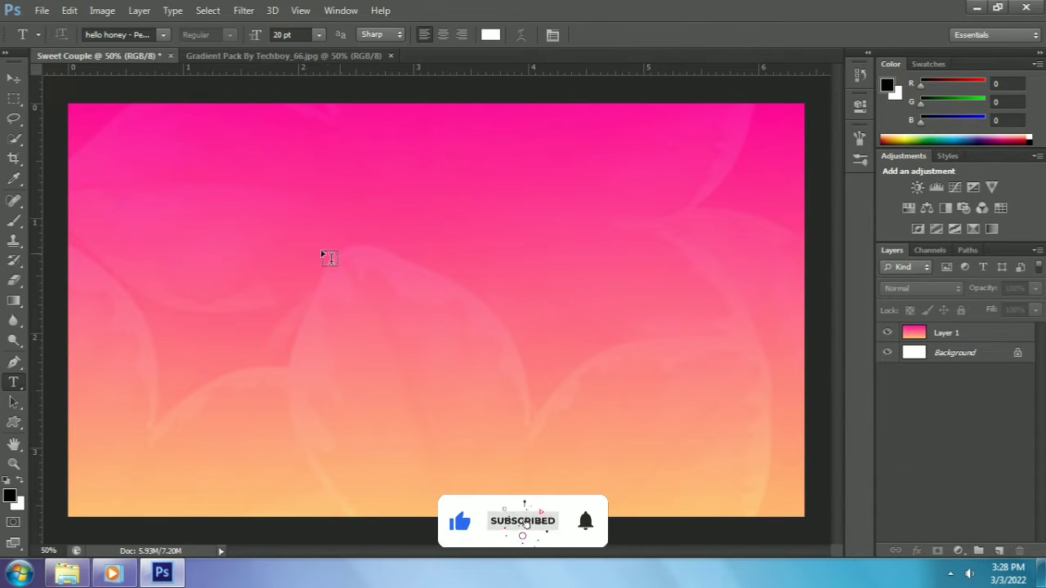
pyautogui.moveTo(259, 191); pyautogui.dragTo(561, 286)
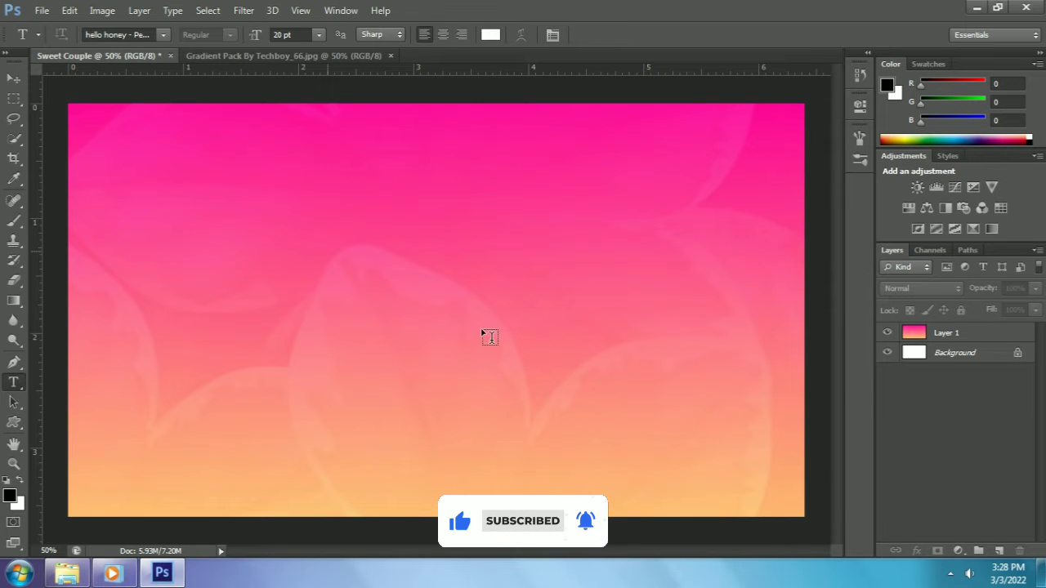
pyautogui.click(318, 35)
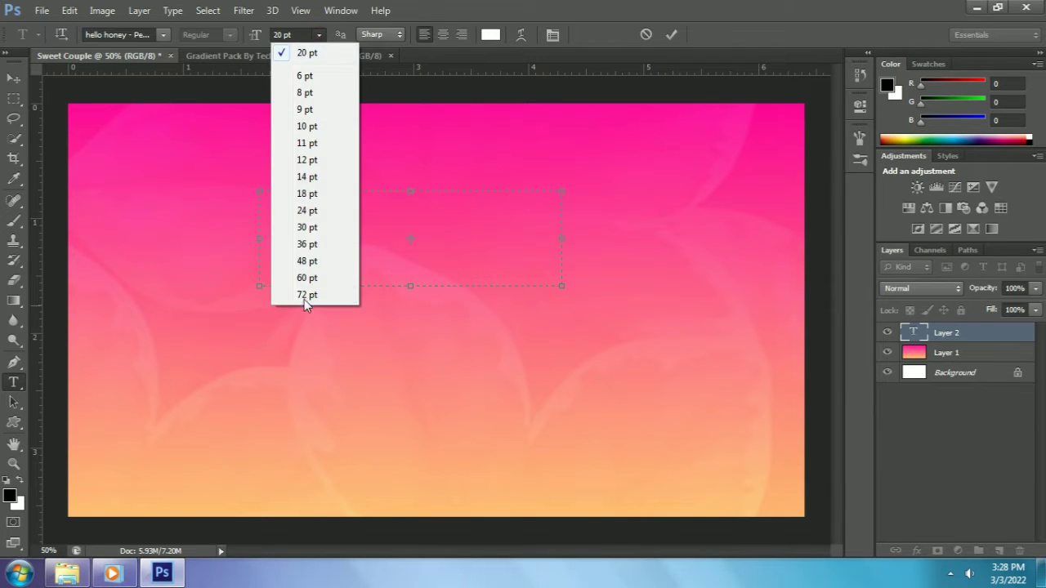
pyautogui.click(305, 295)
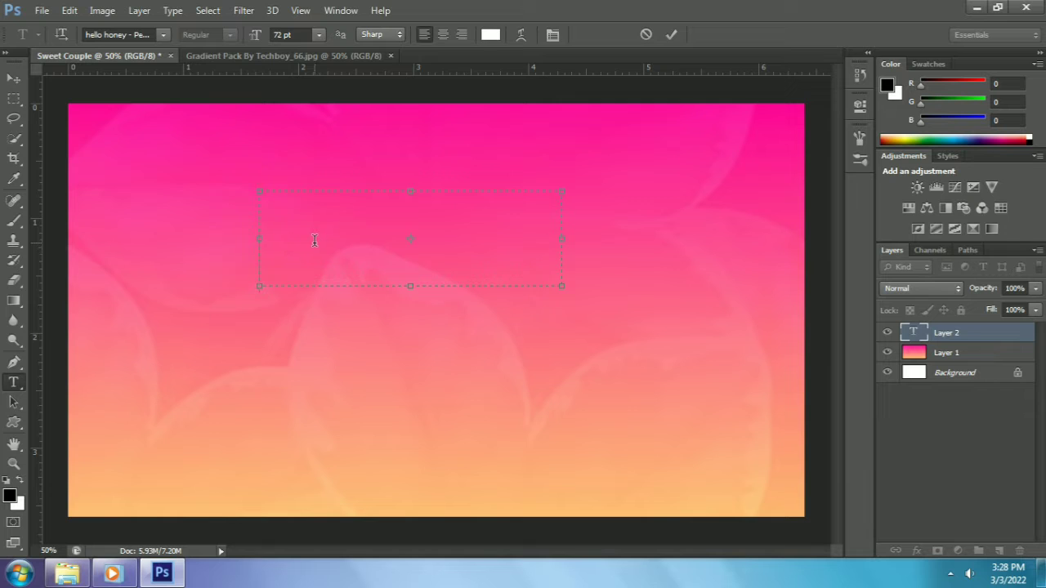
pyautogui.write('Sww')
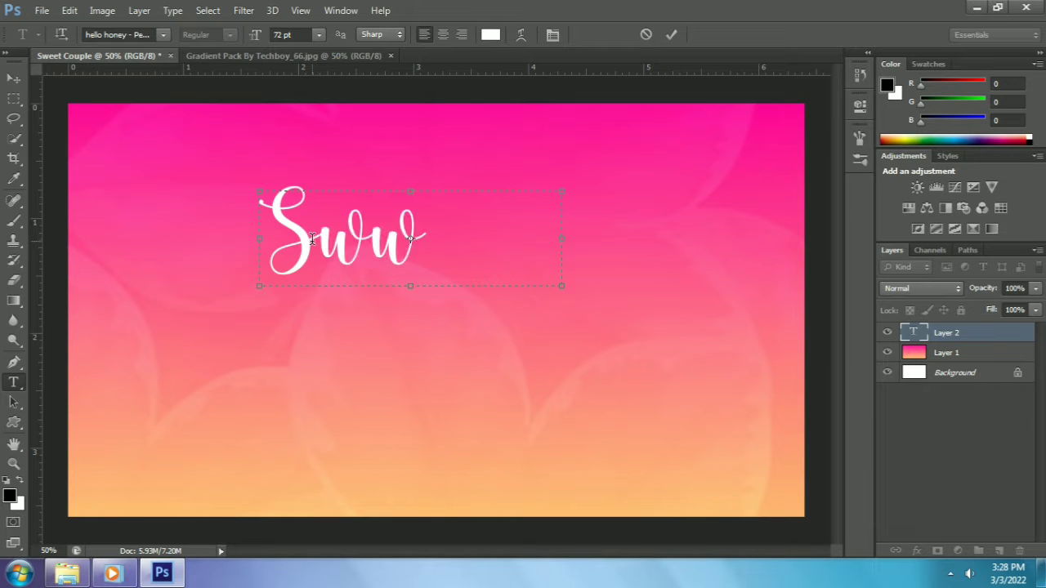
pyautogui.press('BackSpace')
pyautogui.write('eet')
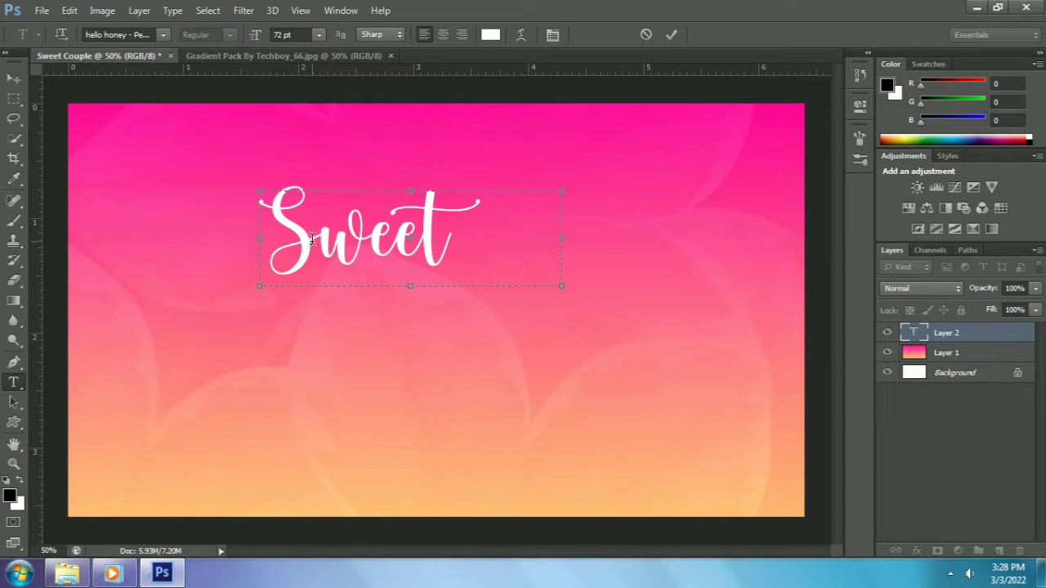
pyautogui.write(' C')
pyautogui.press('BackSpace')
pyautogui.press('BackSpace')
# Enlarge the title's text box to about 3.9 by 1.3 in and set its font size to 70 pt.
pyautogui.hotkey('ctrl', 'a')
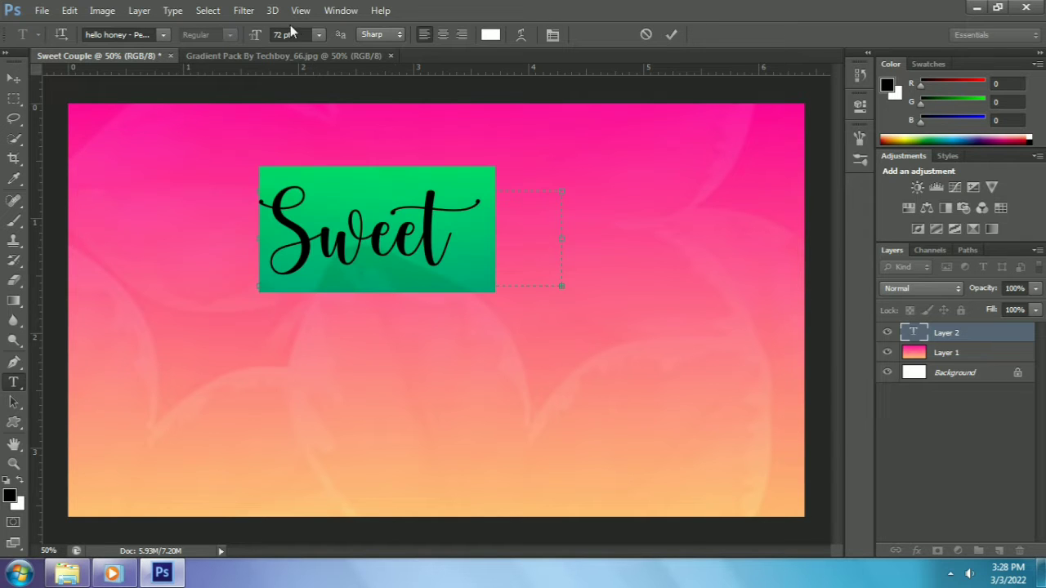
pyautogui.click(278, 35)
pyautogui.scroll(-14, 276, 35)
pyautogui.scroll(-15, 276, 35)
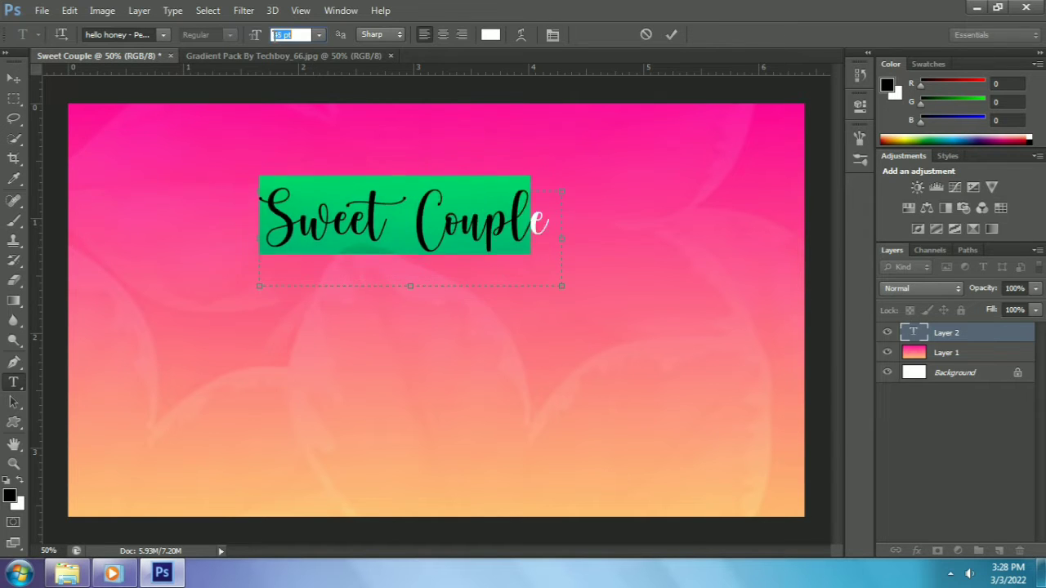
pyautogui.moveTo(561, 286); pyautogui.dragTo(708, 341)
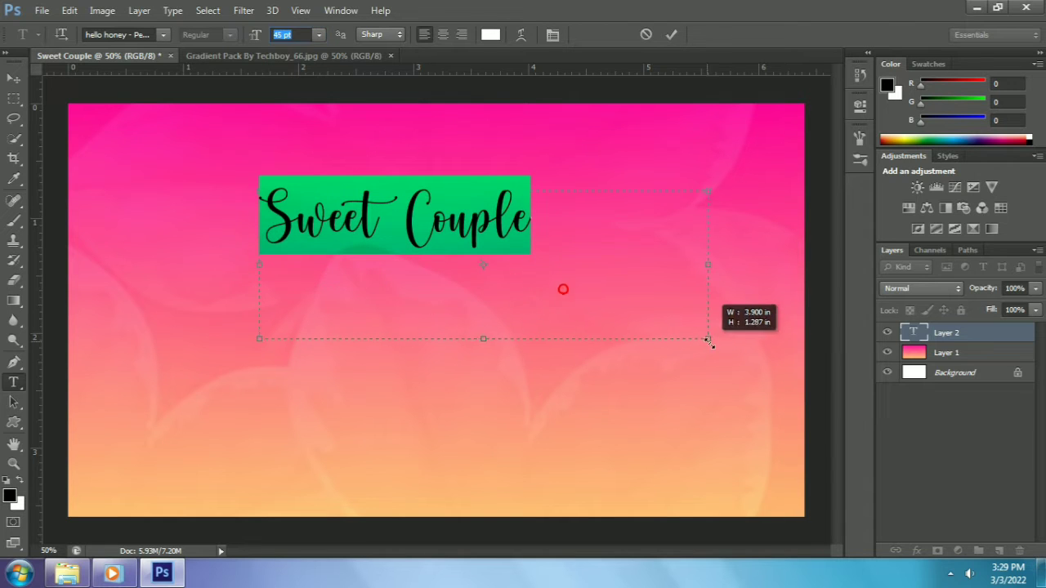
pyautogui.click(281, 35)
pyautogui.scroll(8, 281, 35)
pyautogui.scroll(20, 281, 36)
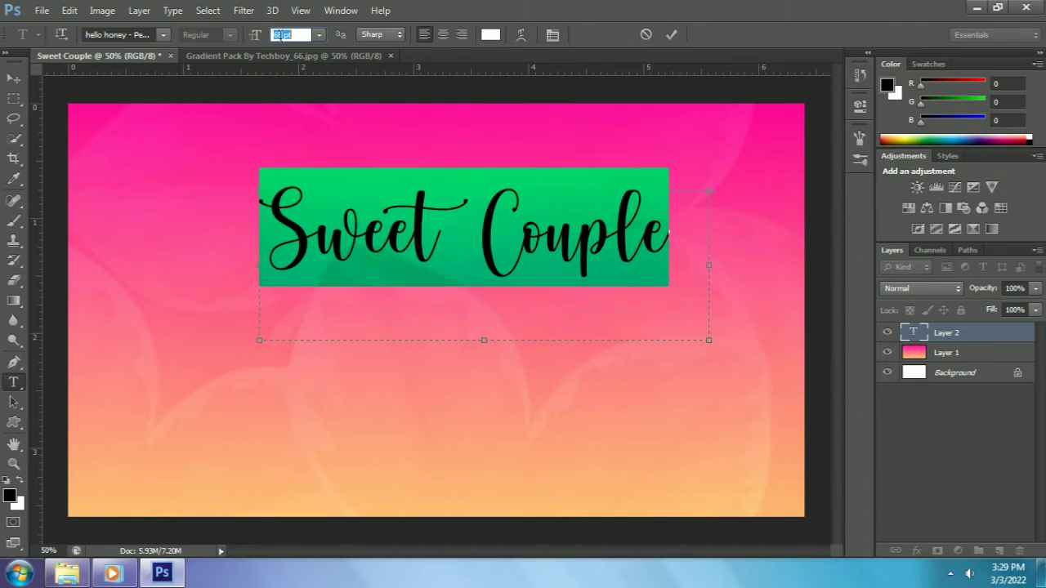
# Move the "Sweet Couple" title down and left to the middle of the canvas.
pyautogui.click(70, 10)
pyautogui.click(110, 13)
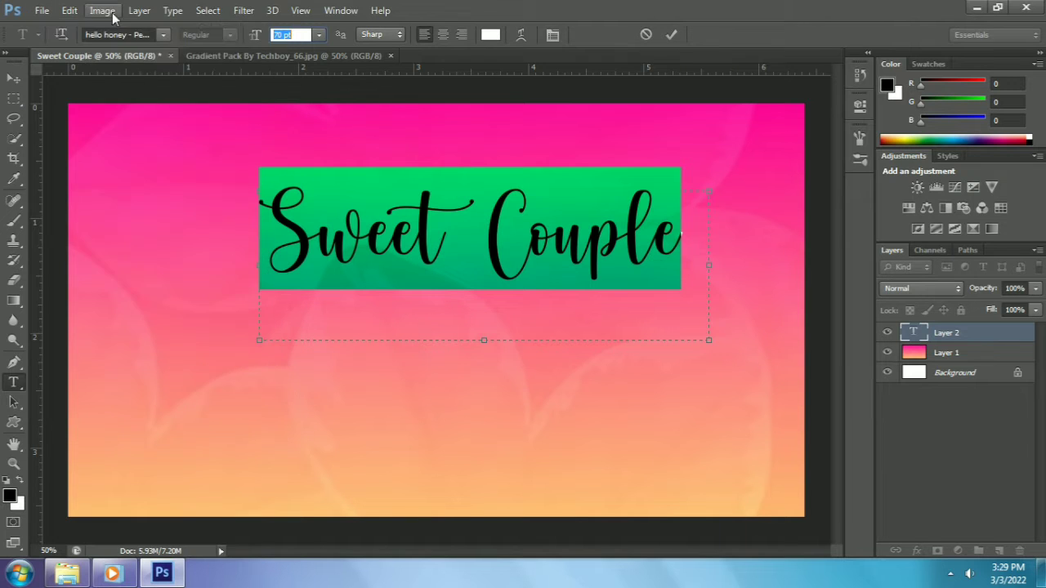
pyautogui.click(13, 78)
pyautogui.moveTo(368, 245); pyautogui.dragTo(322, 304)
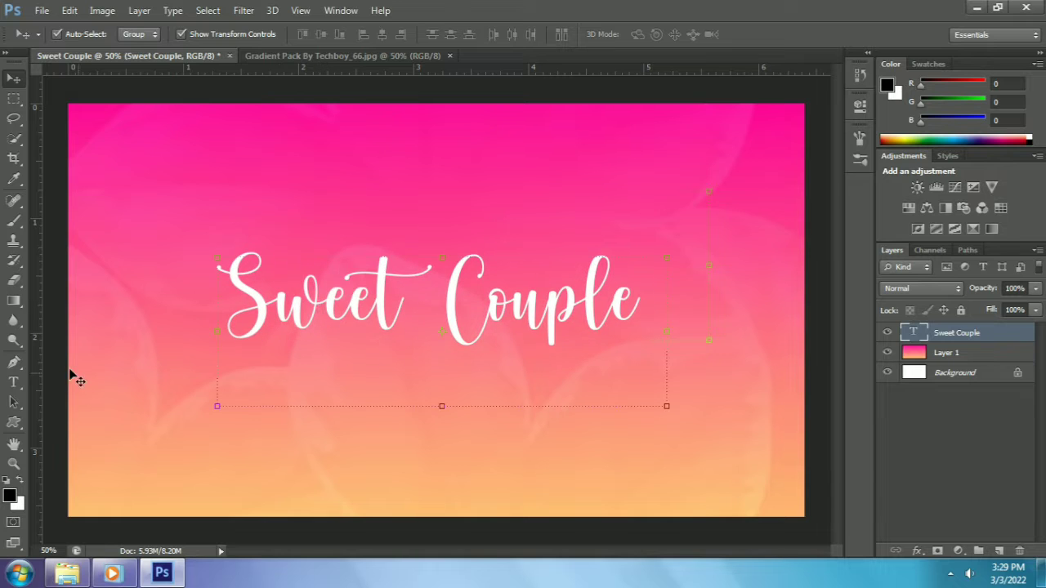
# Check the document's dimensions and resolution in Image Size without changing them.
pyautogui.click(103, 12)
pyautogui.click(130, 113)
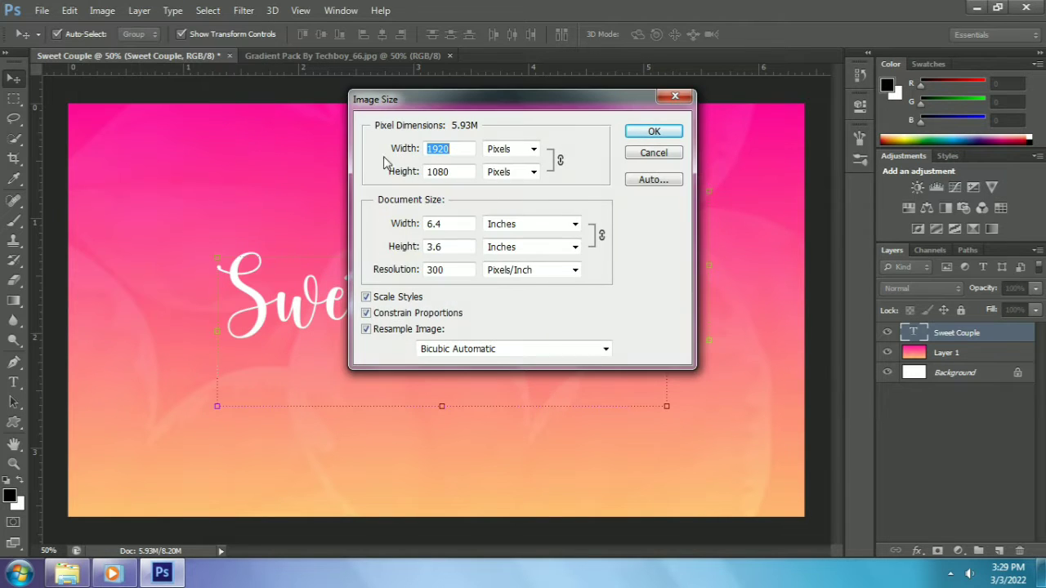
pyautogui.click(665, 99)
pyautogui.click(680, 357)
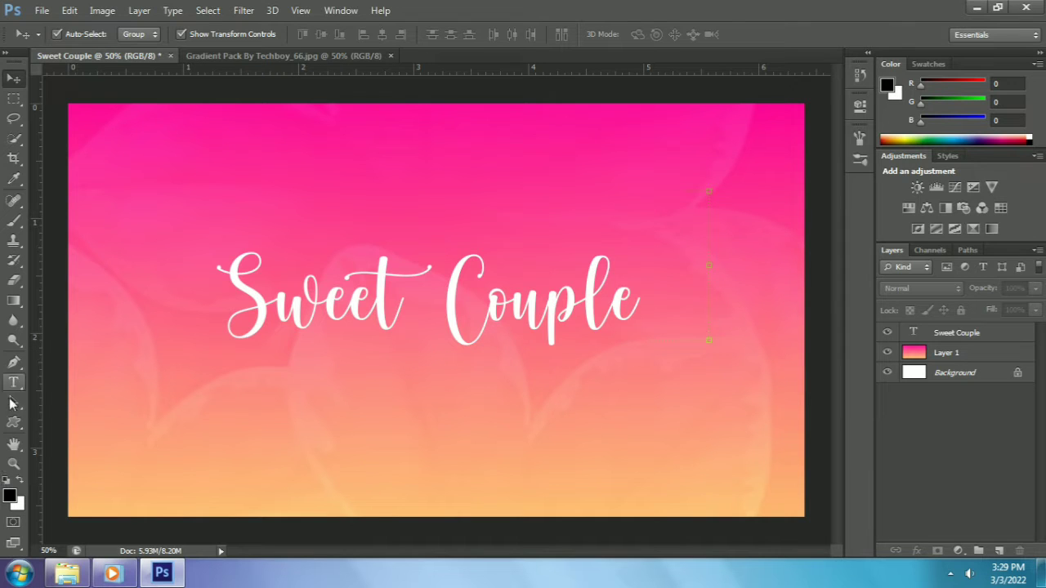
# Draw a thin rectangle of 922 by 42 px beneath the title and fill it with white.
pyautogui.moveTo(14, 421); pyautogui.dragTo(57, 427)
pyautogui.click(57, 421)
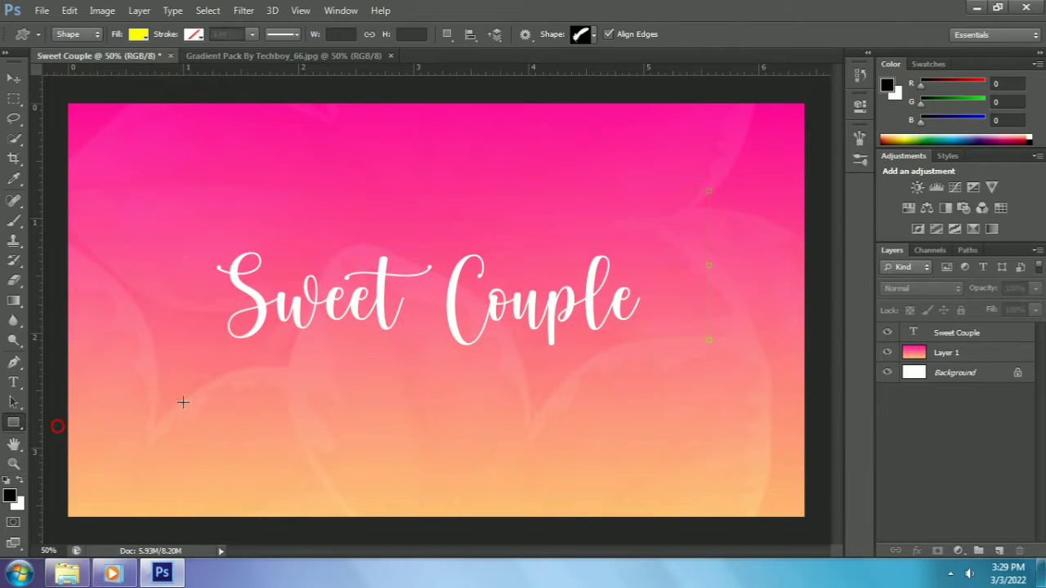
pyautogui.moveTo(262, 352); pyautogui.dragTo(614, 365)
pyautogui.click(139, 34)
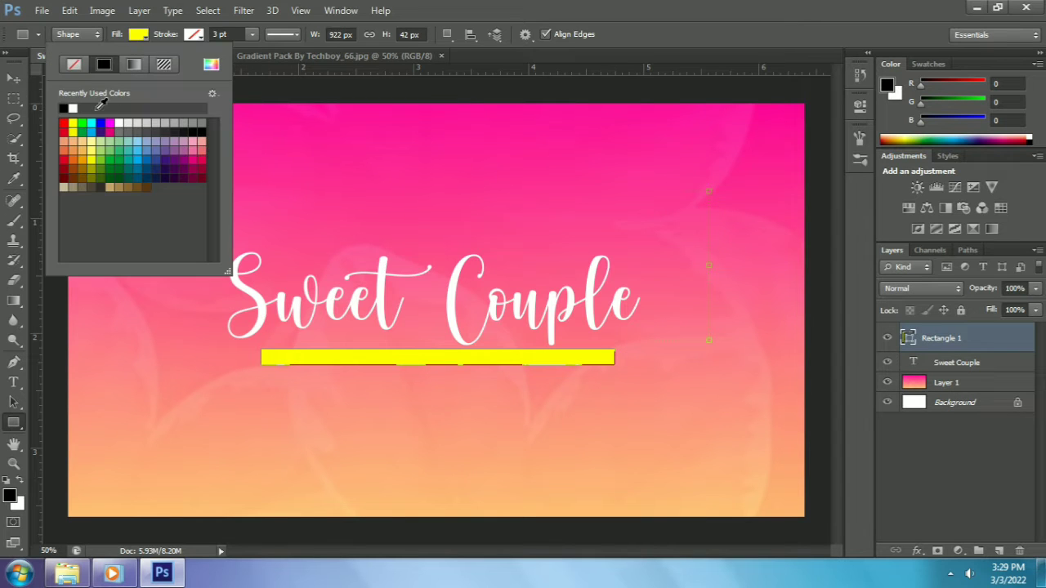
pyautogui.click(64, 107)
pyautogui.click(72, 108)
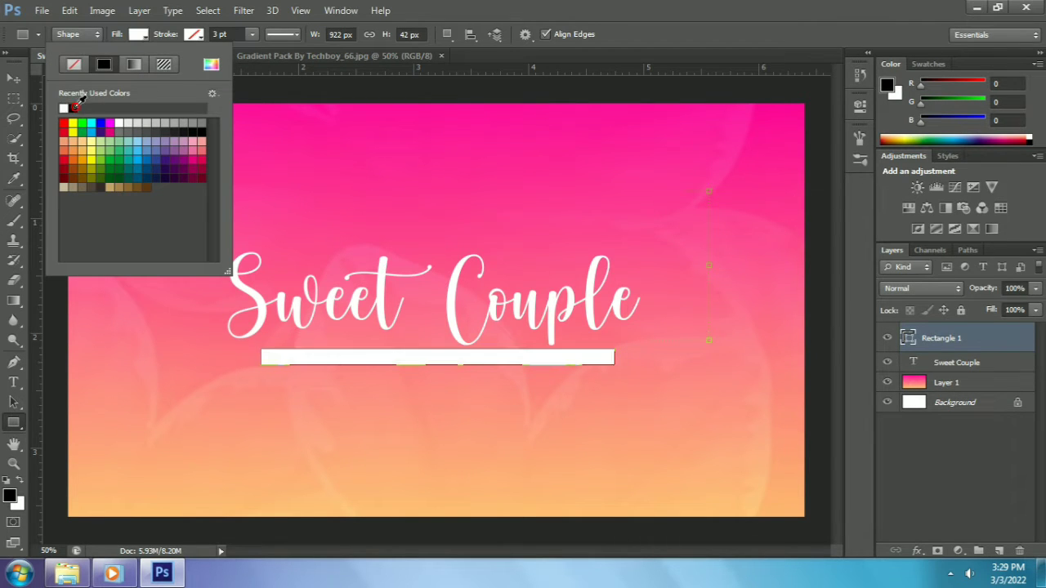
# Set the white bar's opacity to 20% and shift it slightly left beneath the title.
pyautogui.click(13, 78)
pyautogui.press('2')
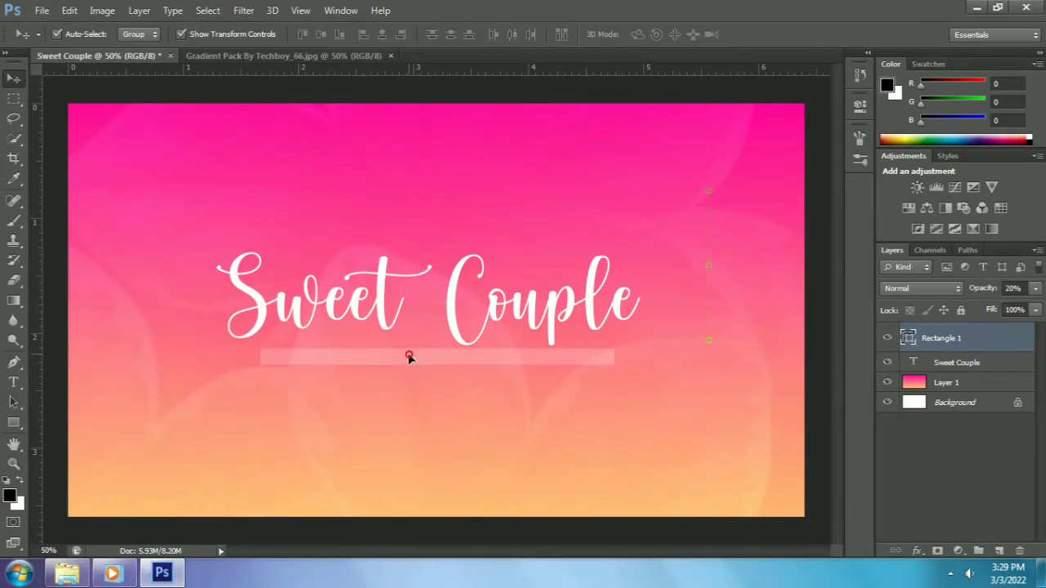
pyautogui.click(815, 413)
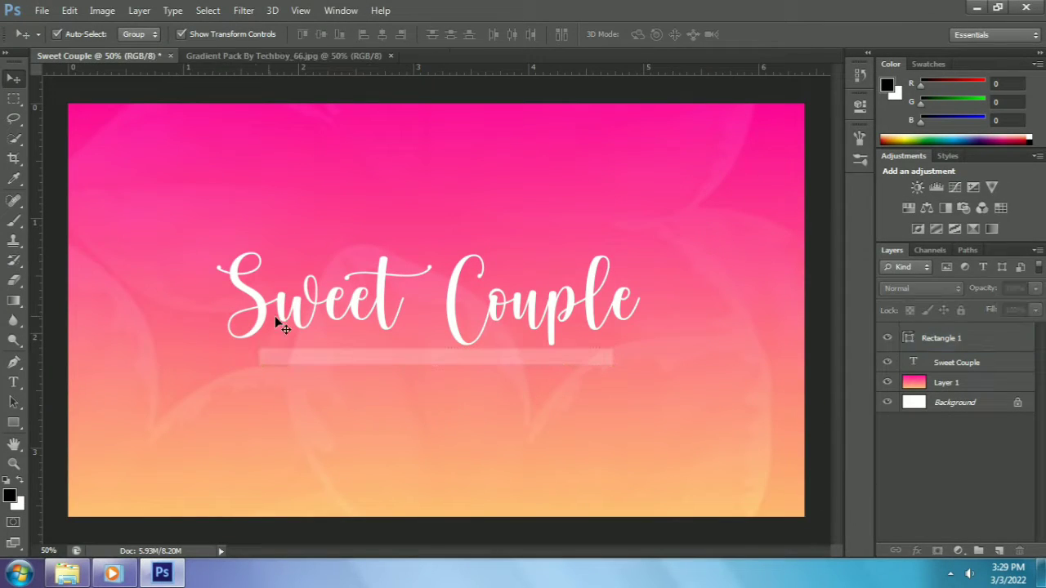
pyautogui.click(285, 357)
pyautogui.click(825, 328)
pyautogui.click(415, 362)
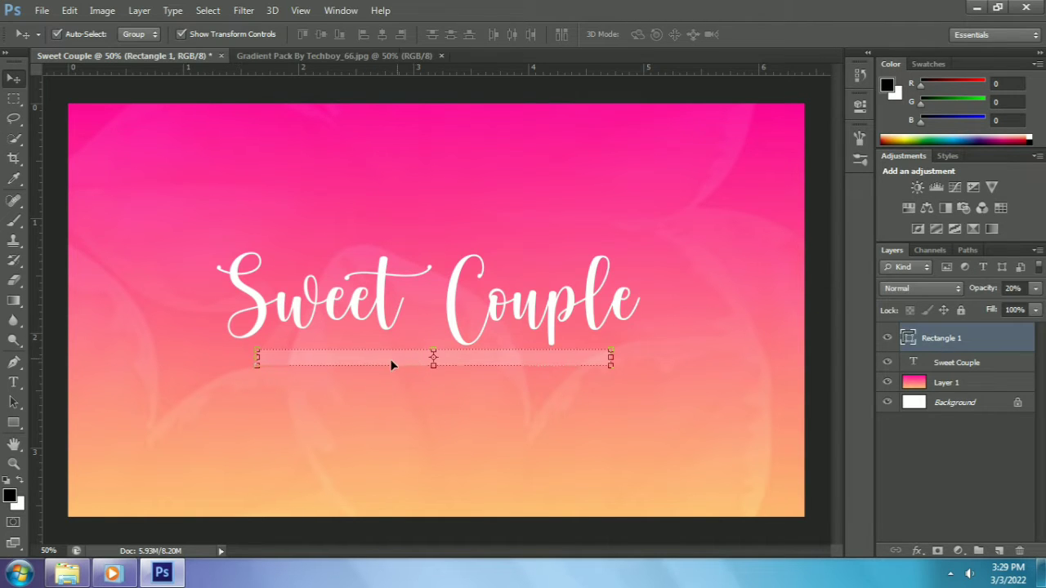
# Create a wide text box below the bar and set its font to Franklin Gothic Book.
pyautogui.press('t')
pyautogui.moveTo(256, 428); pyautogui.dragTo(685, 464)
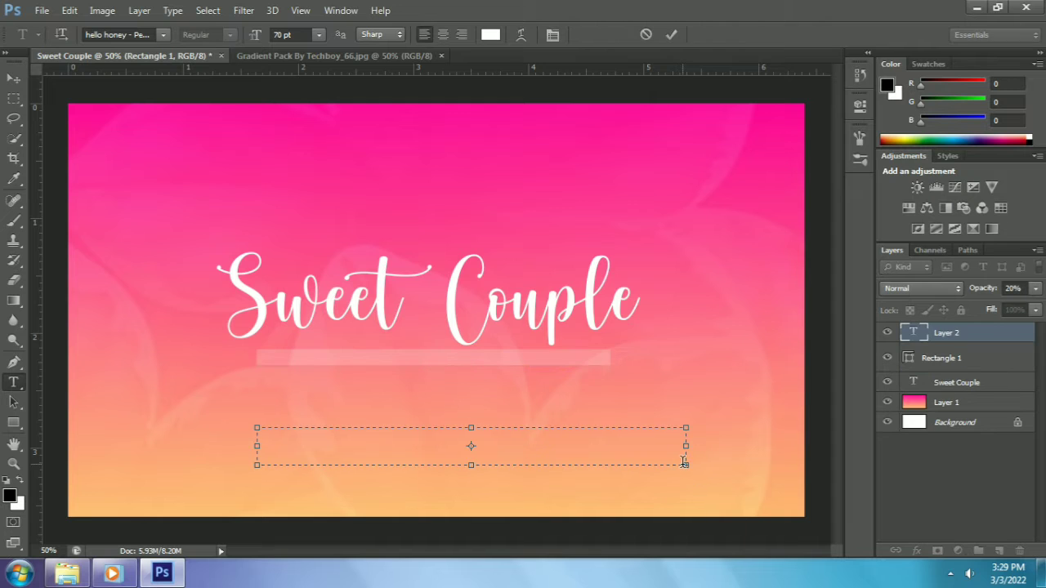
pyautogui.click(163, 35)
pyautogui.click(129, 35)
pyautogui.write('Franklin Gothic')
pyautogui.click(165, 34)
pyautogui.scroll(-5, 216, 201)
pyautogui.scroll(4, 245, 180)
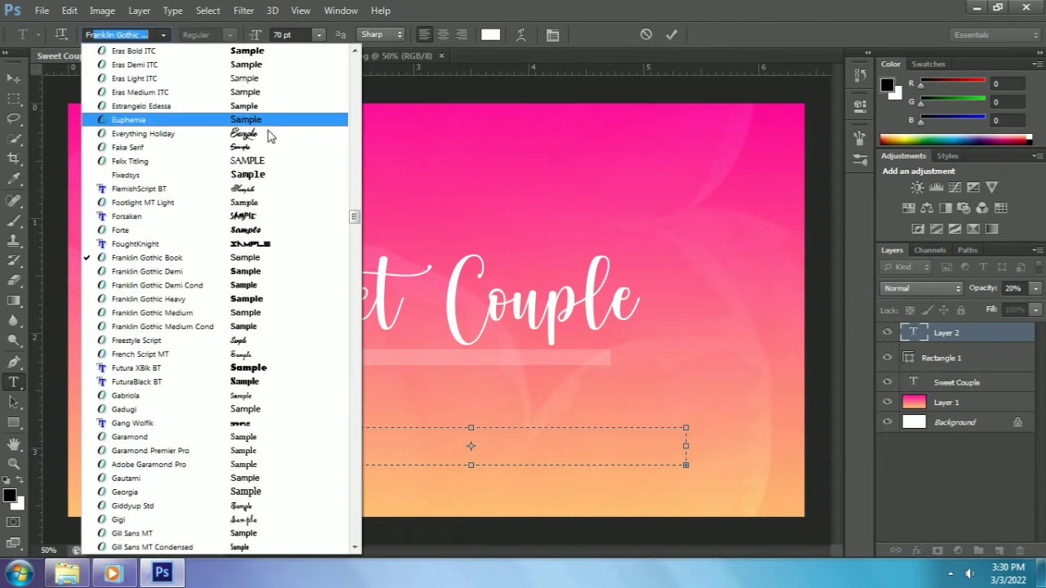
pyautogui.click(244, 260)
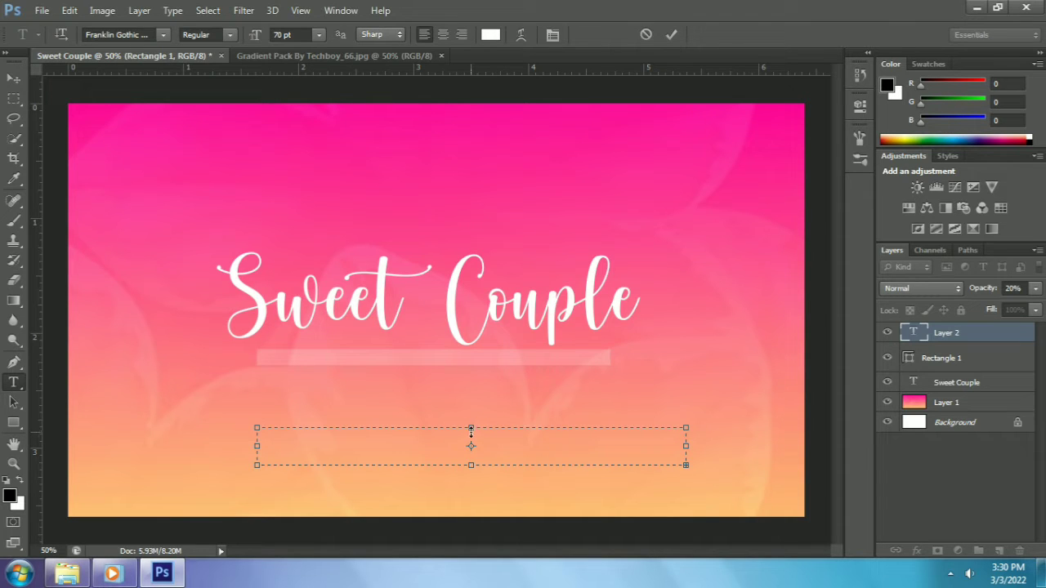
# Extend the lower text box upward and enter the tagline "DESI LIFE STYLE TRAVEL COUPLE VLOGS" at 10 pt.
pyautogui.moveTo(471, 429); pyautogui.dragTo(471, 391)
pyautogui.hotkey('ctrl', 'a')
pyautogui.click(282, 34)
pyautogui.scroll(-6, 289, 41)
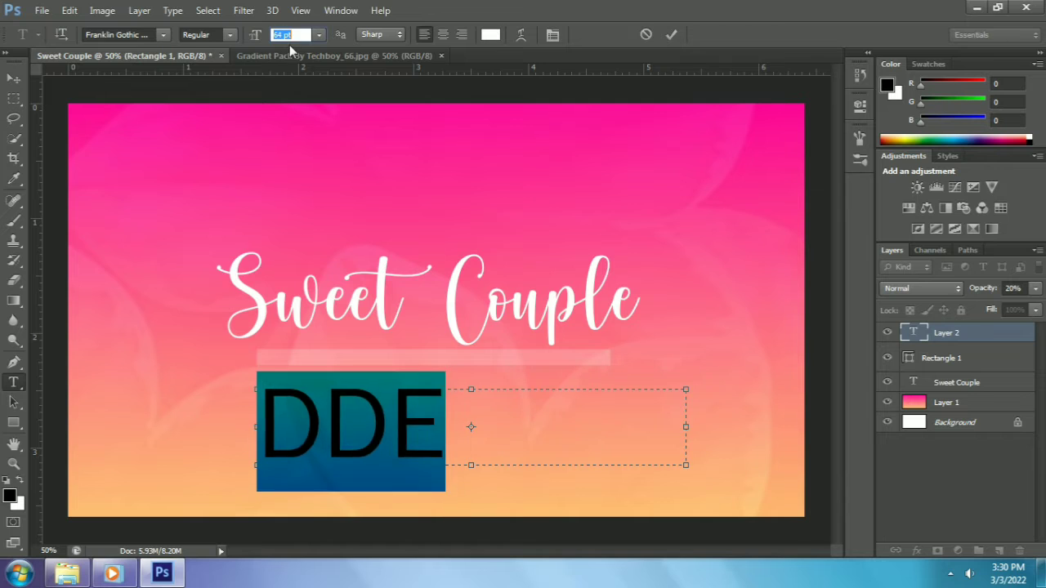
pyautogui.scroll(-20, 289, 40)
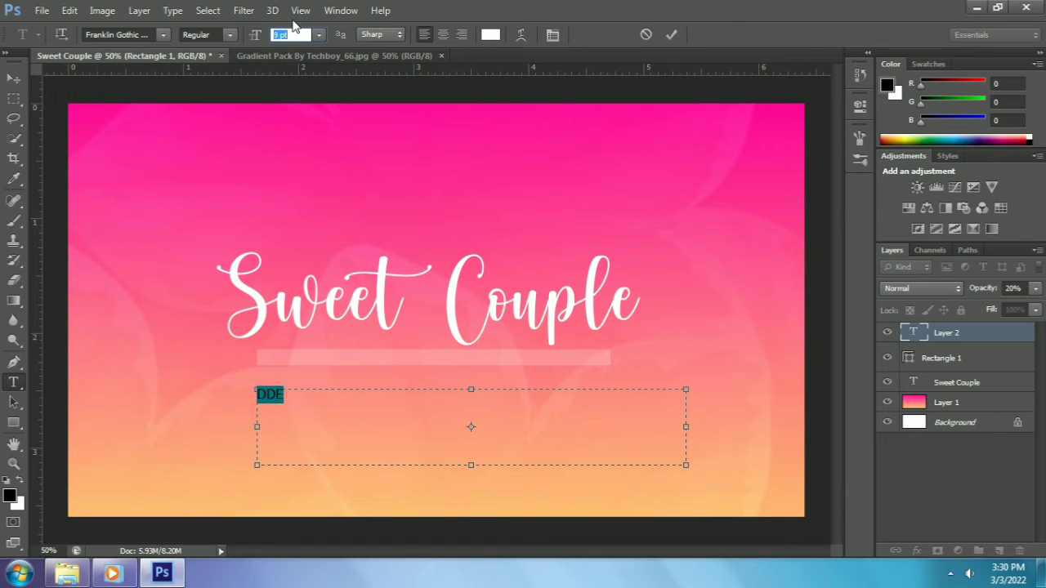
pyautogui.click(327, 394)
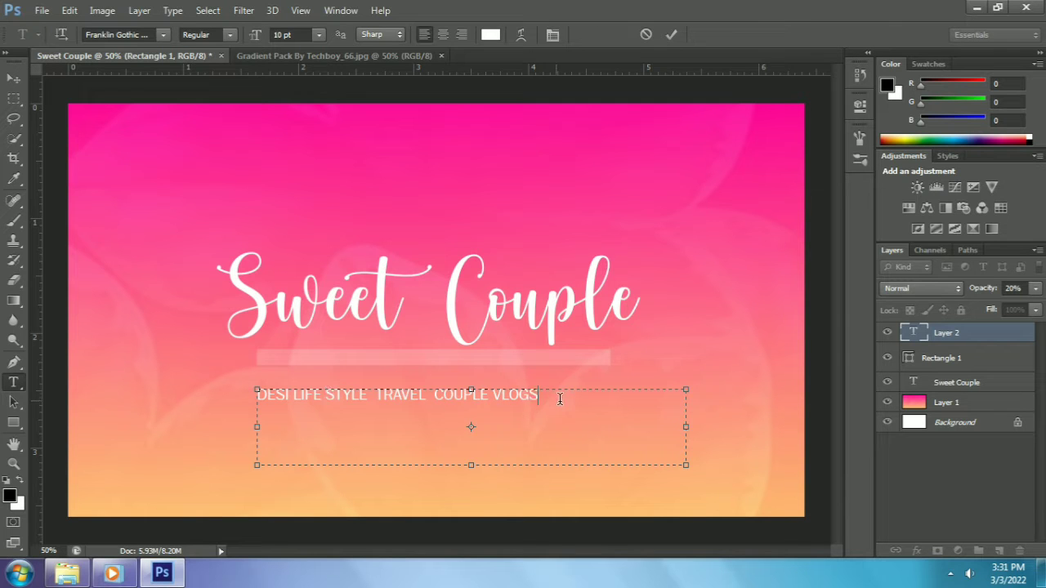
# Change the entire tagline's text color to black.
pyautogui.hotkey('ctrl', 'a')
pyautogui.click(491, 34)
pyautogui.click(557, 378)
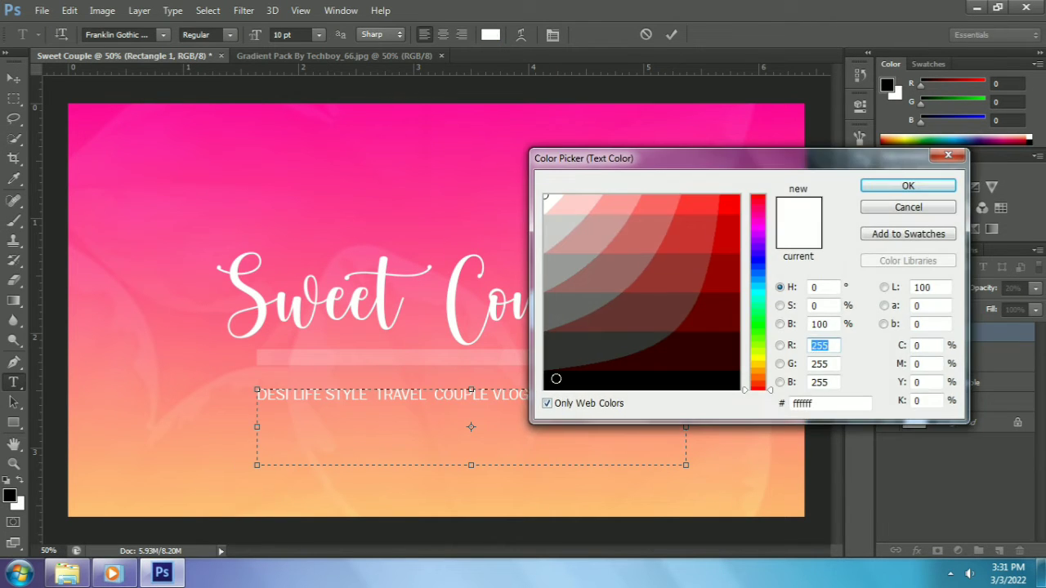
pyautogui.click(873, 193)
pyautogui.click(13, 78)
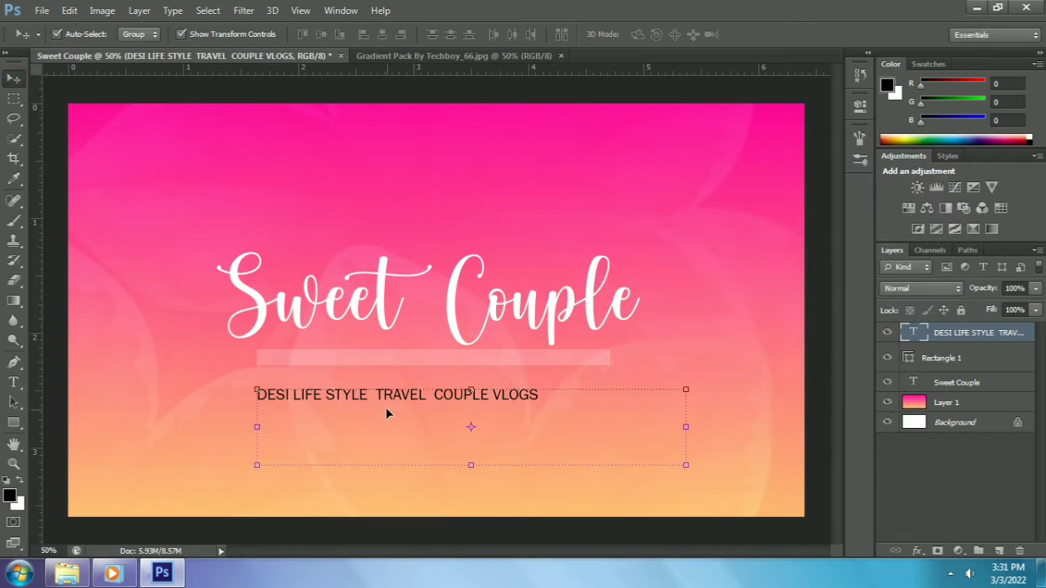
# Move the tagline up onto the translucent bar and nudge it right to center it along the bar.
pyautogui.moveTo(385, 407); pyautogui.dragTo(410, 363)
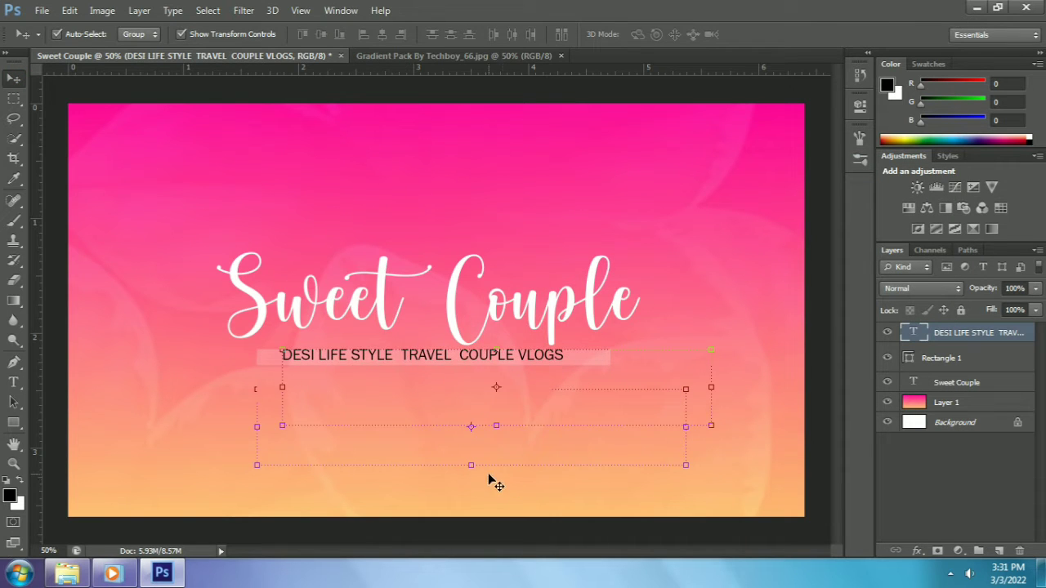
pyautogui.press('Right')
pyautogui.press('Right')
pyautogui.press('Right')
pyautogui.press('Right')
pyautogui.press('Right')
pyautogui.press('Right')
pyautogui.press('Right')
pyautogui.press('Right')
pyautogui.press('Right')
pyautogui.press('Right')
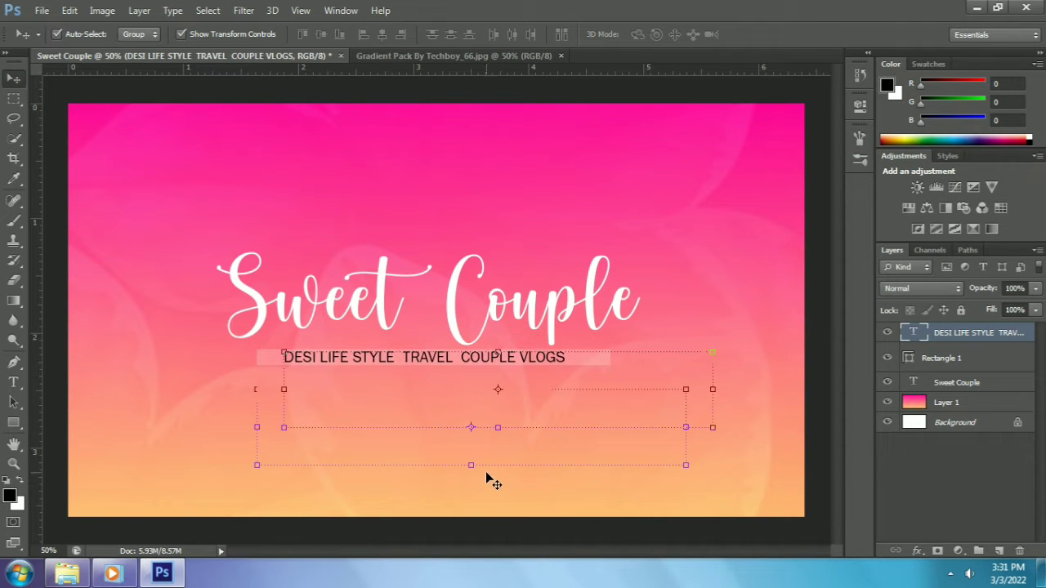
pyautogui.press('Right')
pyautogui.press('Right')
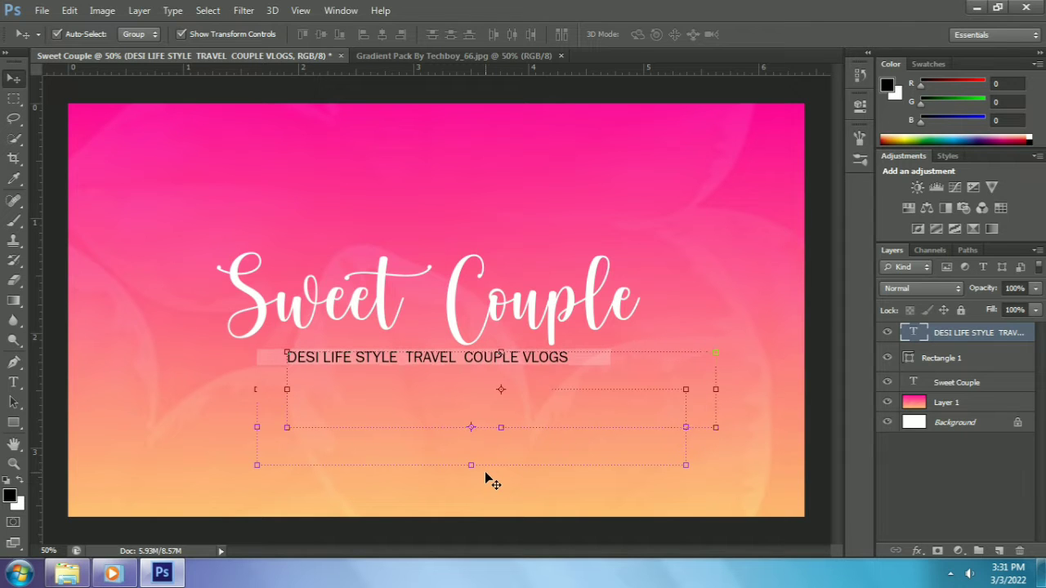
pyautogui.click(822, 283)
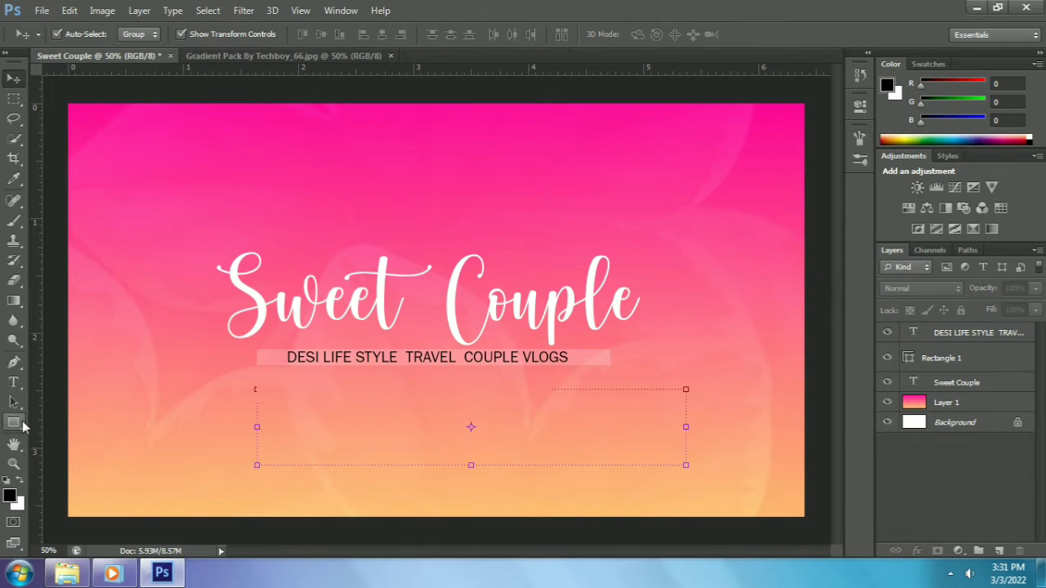
# Draw a black-filled circle of about 24 px with the Ellipse tool below the tagline.
pyautogui.rightClick(22, 425)
pyautogui.click(78, 453)
pyautogui.click(139, 34)
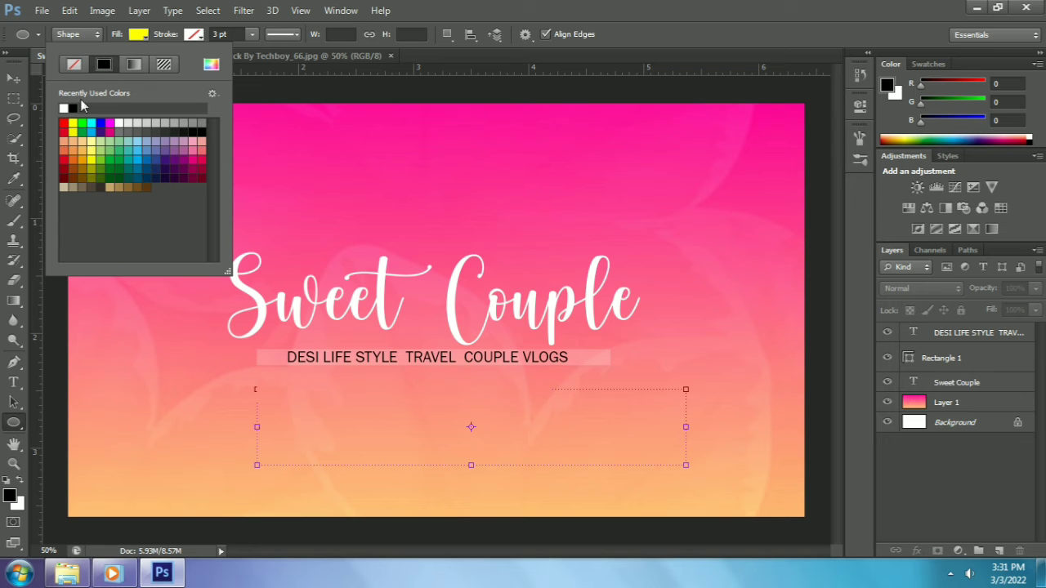
pyautogui.click(74, 108)
pyautogui.moveTo(311, 393); pyautogui.dragTo(318, 396)
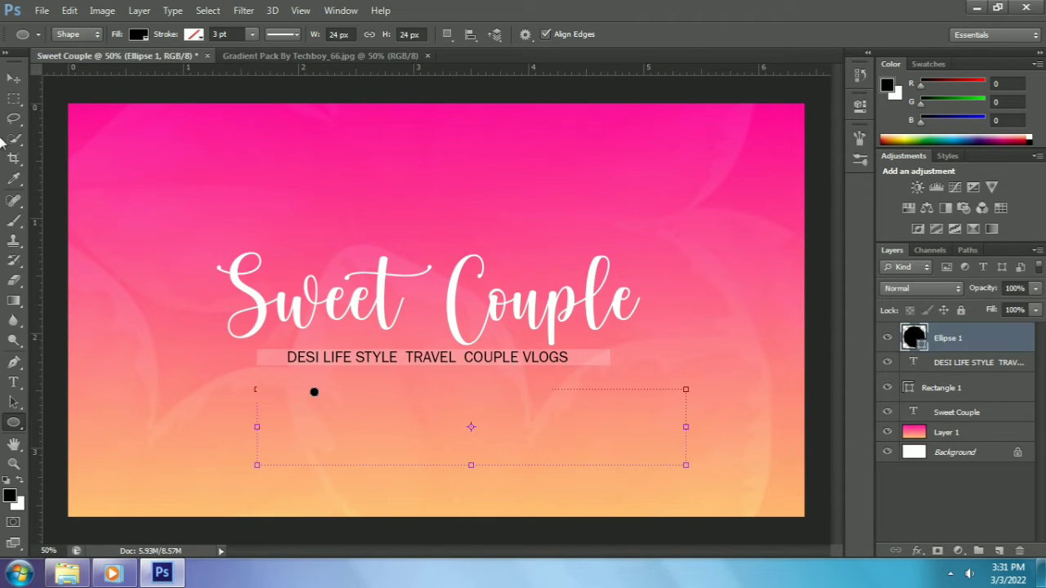
pyautogui.click(14, 79)
pyautogui.click(821, 334)
# Scale the black dot down slightly and apply the transformation.
pyautogui.scroll(5, 329, 467)
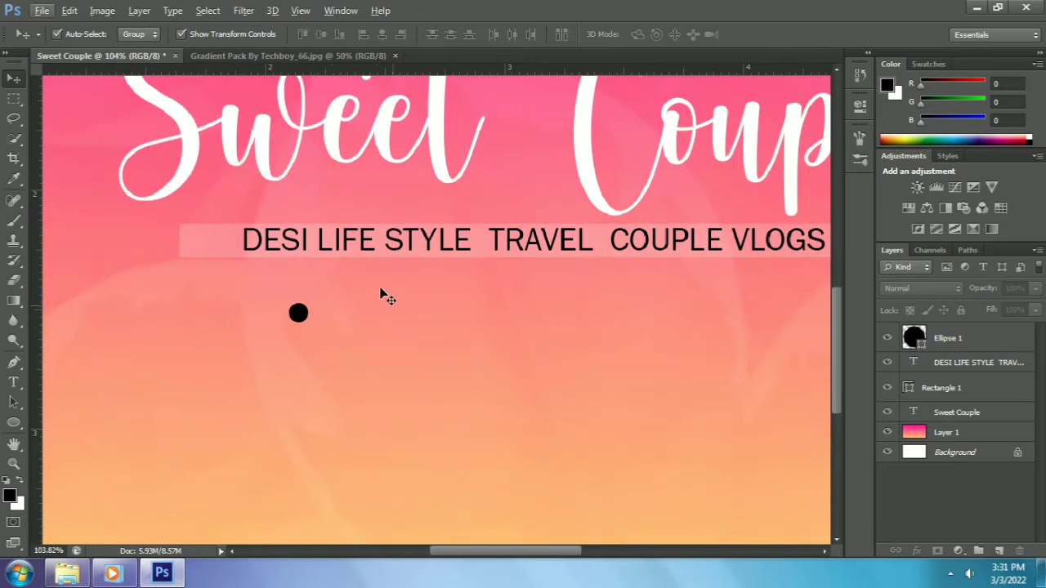
pyautogui.click(307, 320)
pyautogui.moveTo(312, 325); pyautogui.dragTo(308, 322)
pyautogui.click(15, 79)
pyautogui.click(443, 226)
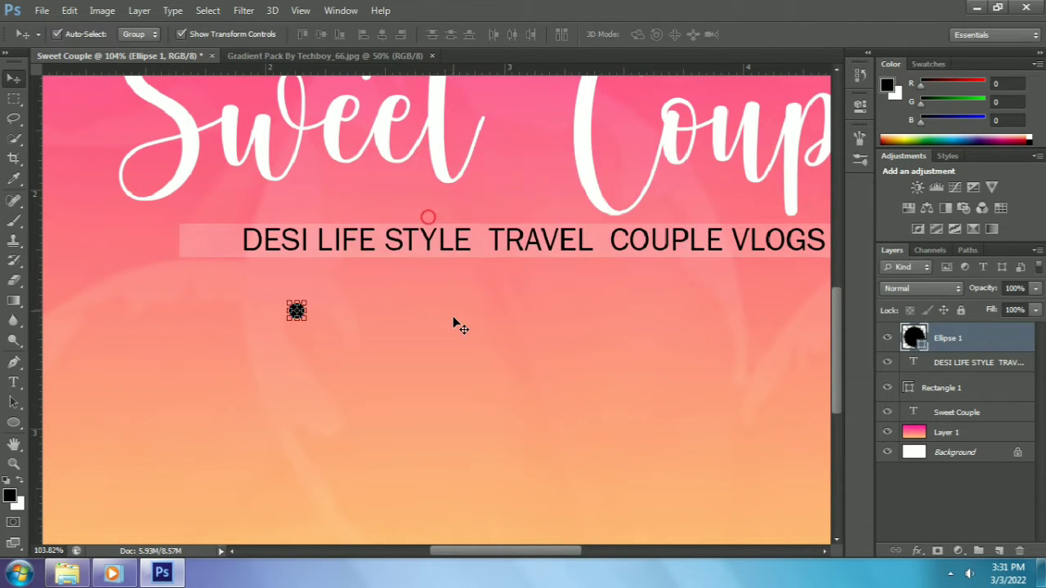
# Place the dot between STYLE and TRAVEL in the tagline and duplicate it between TRAVEL and COUPLE.
pyautogui.click(454, 319)
pyautogui.moveTo(298, 313); pyautogui.dragTo(482, 242)
pyautogui.click(483, 311)
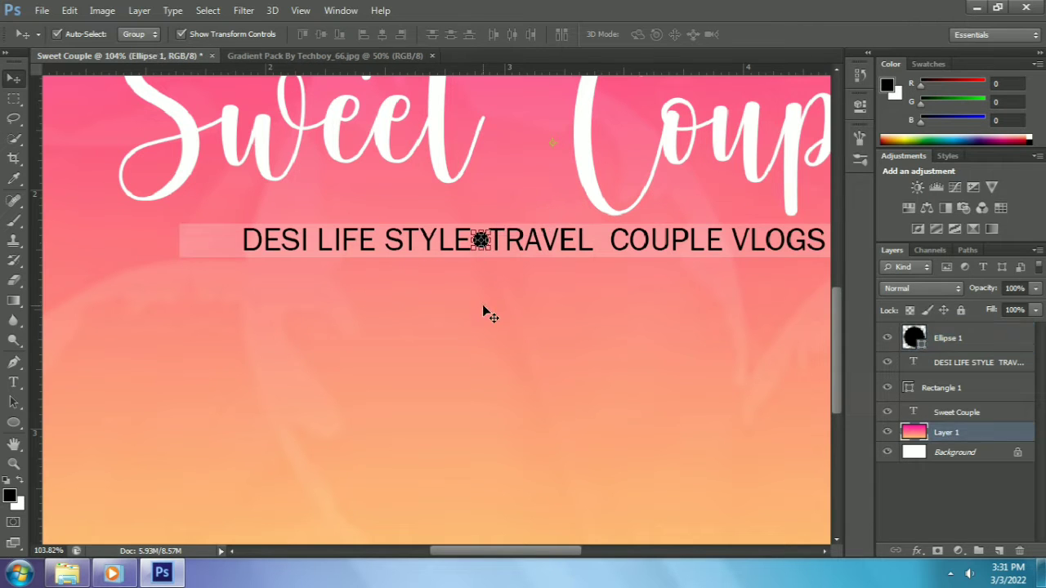
pyautogui.keyDown('alt'); pyautogui.scroll(3, 528, 249); pyautogui.keyUp('alt')
pyautogui.moveTo(455, 304); pyautogui.dragTo(642, 302)
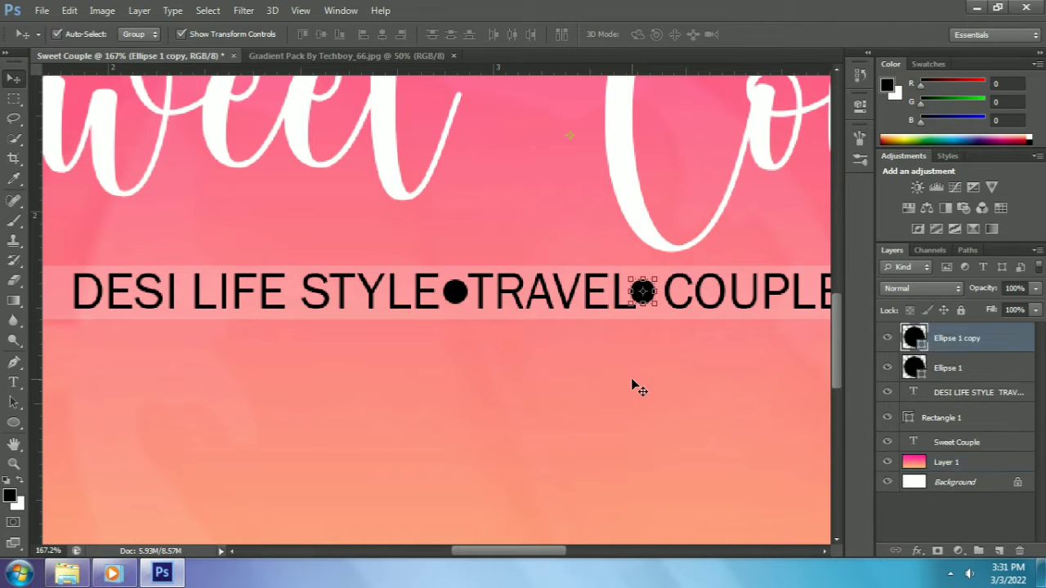
# Insert extra spaces in the tagline before TRAVEL and before COUPLE to make room for the dots.
pyautogui.moveTo(499, 556); pyautogui.dragTo(485, 518)
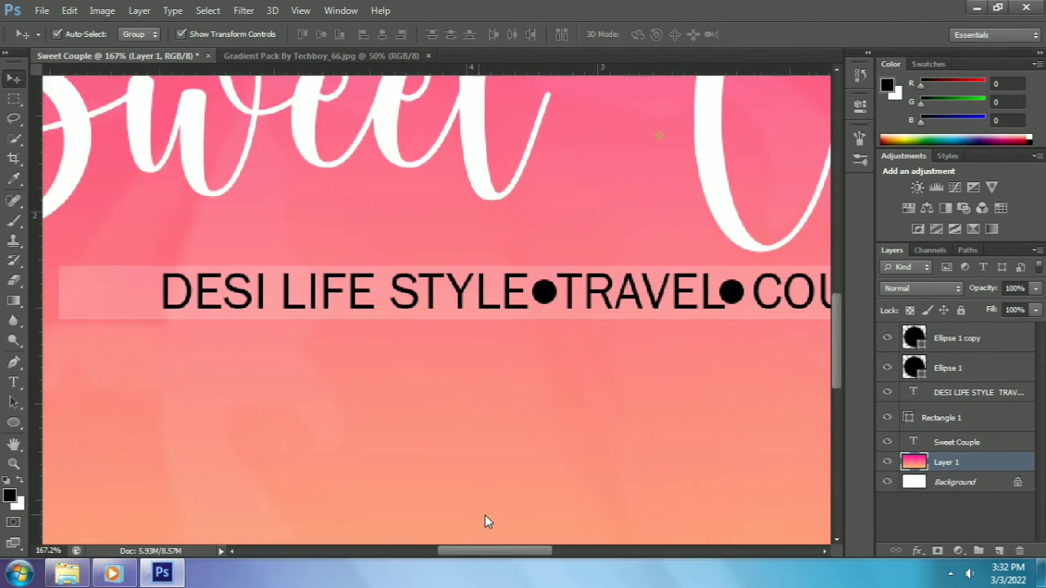
pyautogui.press('t')
pyautogui.click(521, 289)
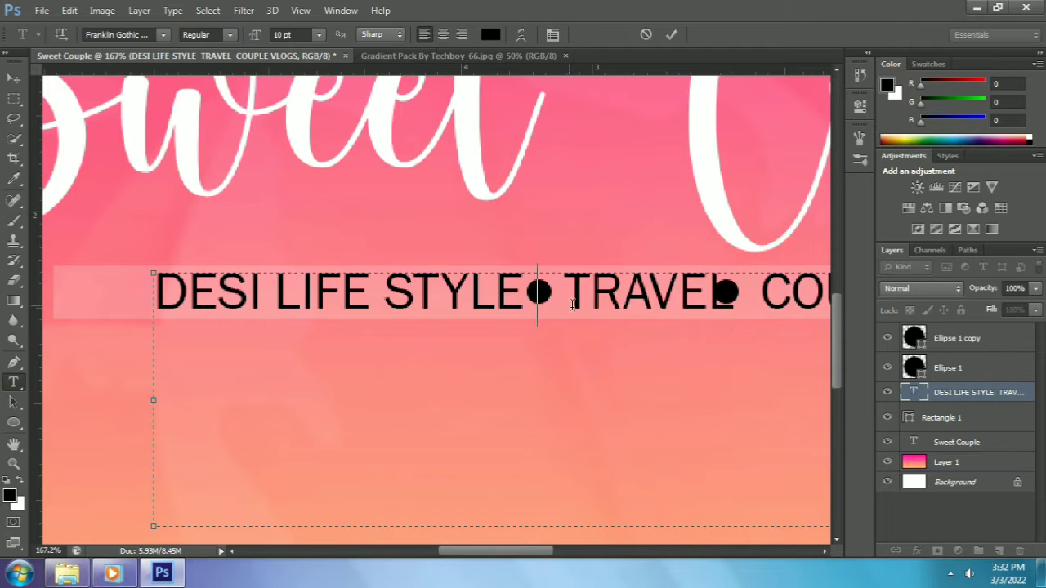
pyautogui.click(727, 283)
pyautogui.click(14, 79)
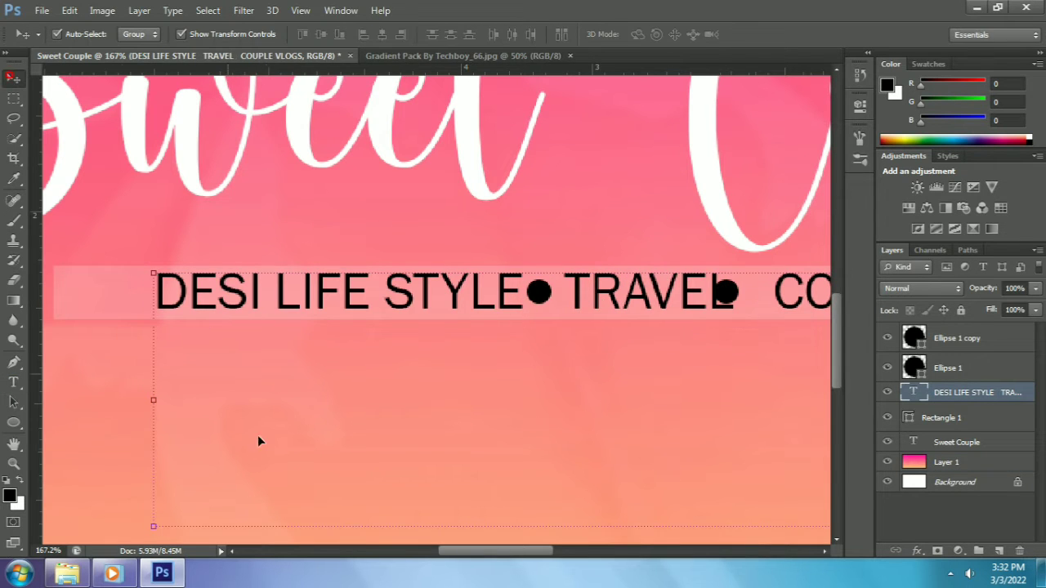
pyautogui.click(260, 437)
# Nudge the second dot right into the gap before COUPLE and the first dot slightly right, away from STYLE.
pyautogui.scroll(-3, 307, 462)
pyautogui.scroll(-2, 389, 484)
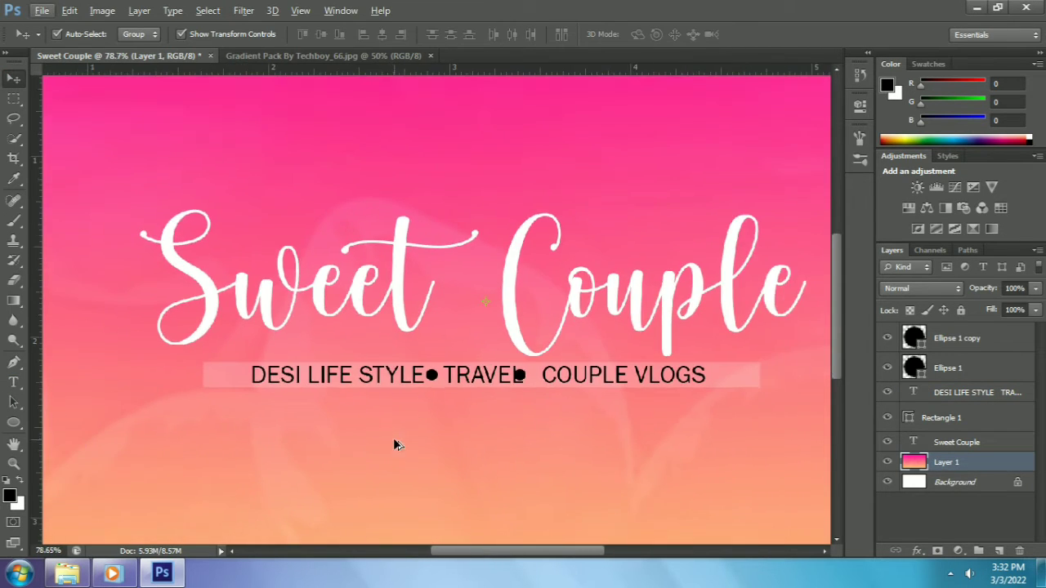
pyautogui.click(517, 377)
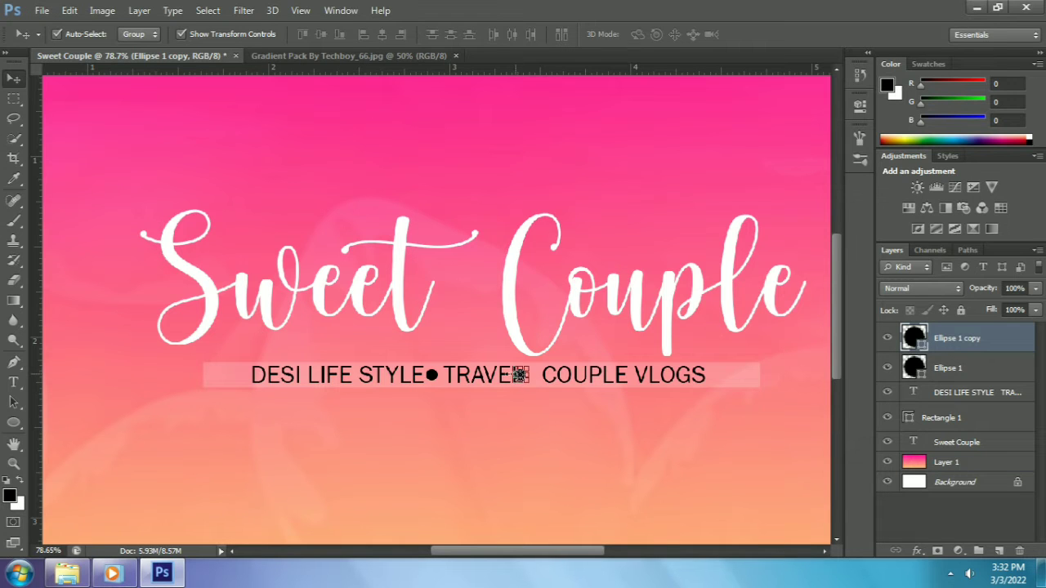
pyautogui.press('Right')
pyautogui.press('Right')
pyautogui.press('Right')
pyautogui.press('Right')
pyautogui.press('Right')
pyautogui.press('Right')
pyautogui.press('Right')
pyautogui.press('Right')
pyautogui.click(602, 451)
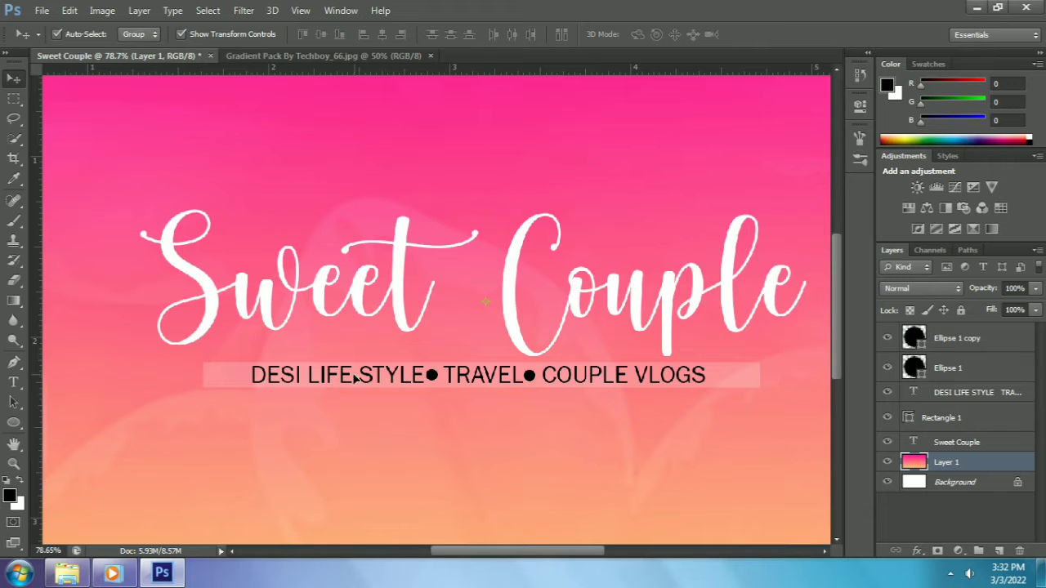
pyautogui.click(432, 376)
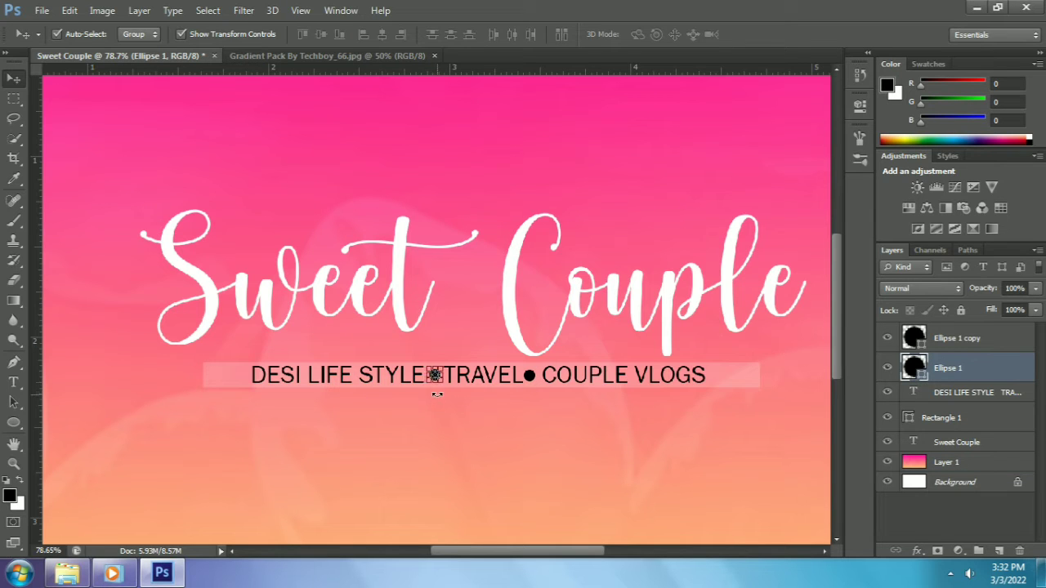
pyautogui.click(505, 447)
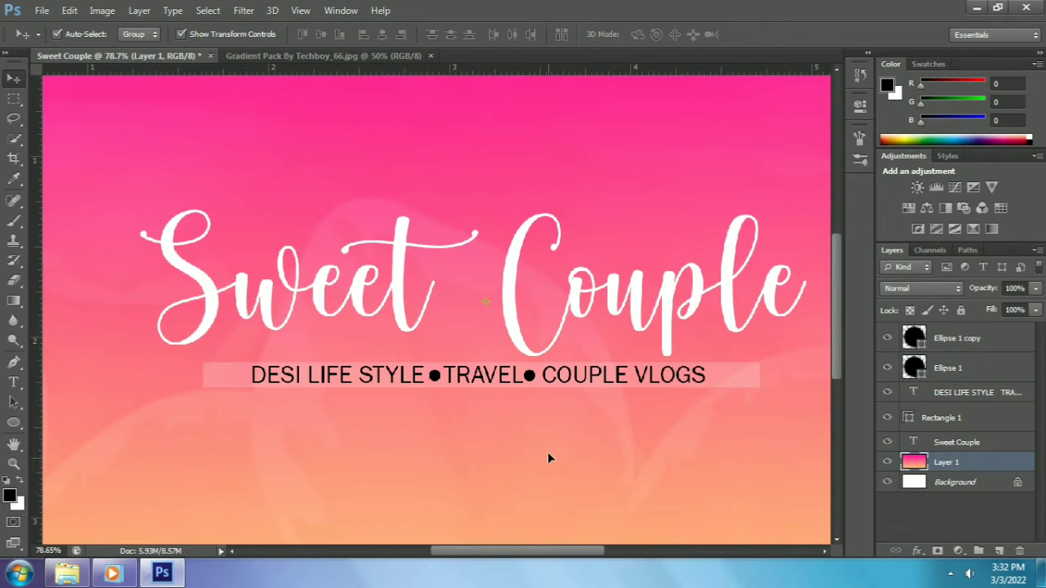
# Widen the gaps before TRAVEL and COUPLE with more spaces and nudge the tagline left to fit around the dots.
pyautogui.press('t')
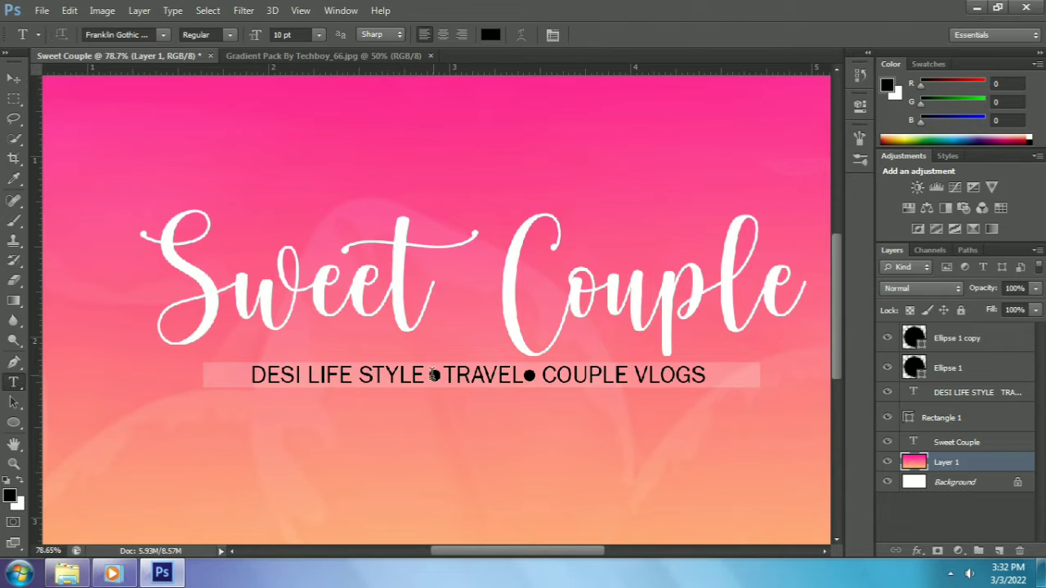
pyautogui.click(436, 376)
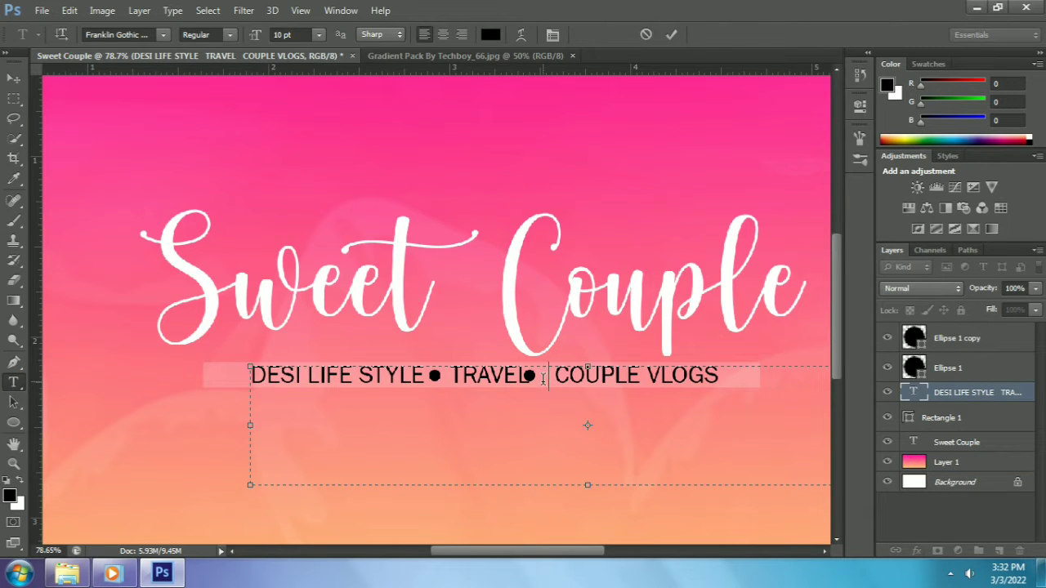
pyautogui.click(13, 78)
pyautogui.press('Left')
pyautogui.press('Left')
pyautogui.press('Left')
pyautogui.press('Left')
pyautogui.press('Left')
pyautogui.press('Left')
pyautogui.press('Left')
pyautogui.press('Left')
pyautogui.press('Left')
pyautogui.press('Left')
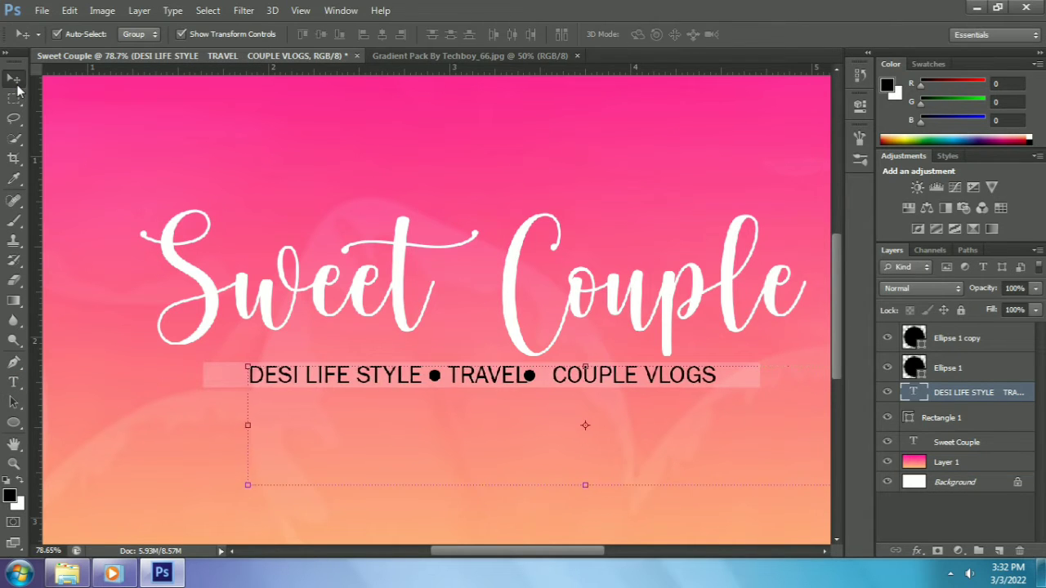
pyautogui.click(465, 435)
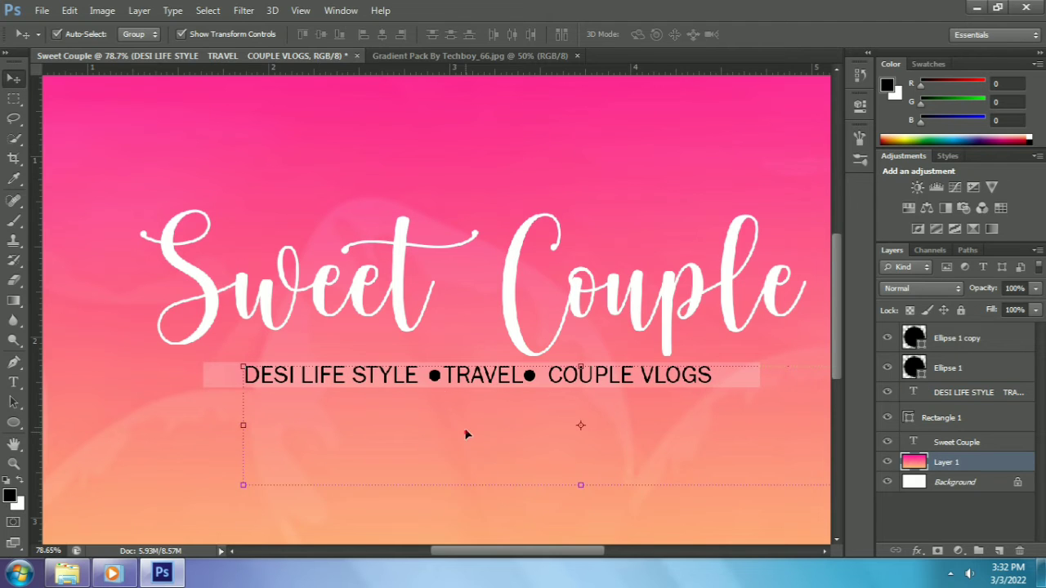
# Center the two dots within the gaps on either side of TRAVEL.
pyautogui.click(529, 375)
pyautogui.click(607, 419)
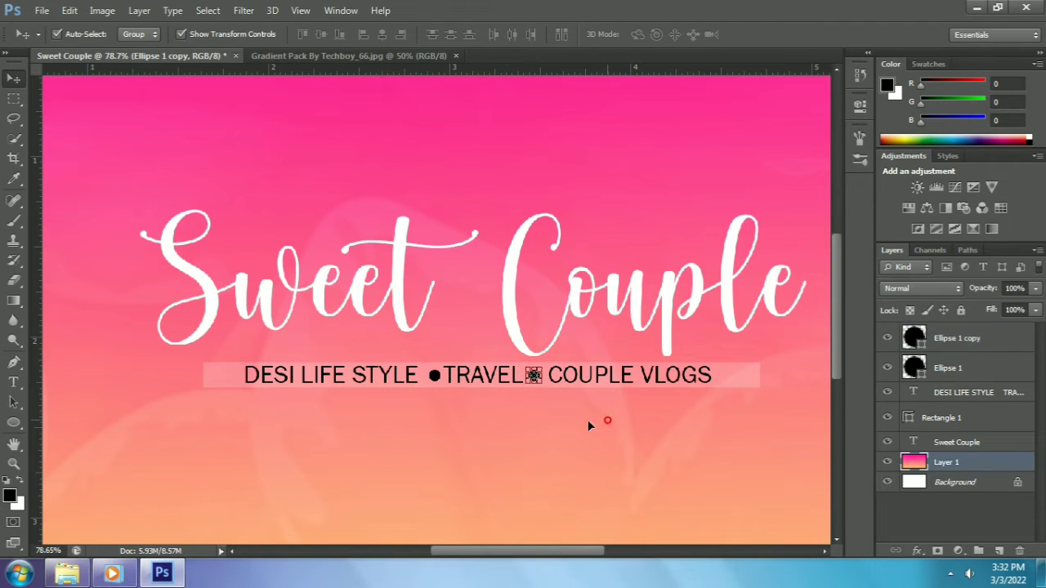
pyautogui.click(432, 375)
pyautogui.click(526, 441)
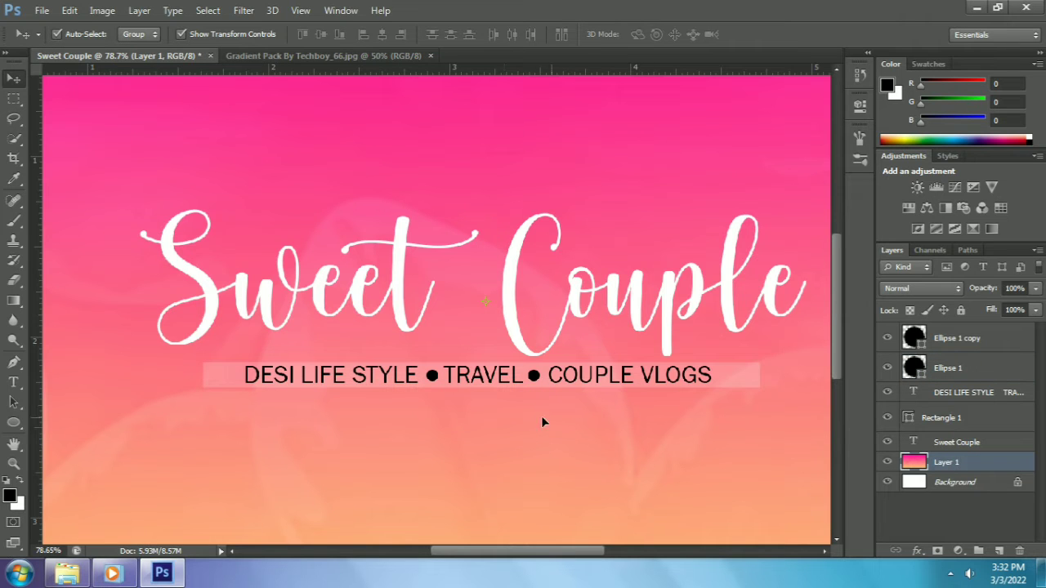
# Scale the dot between STYLE and TRAVEL down to about 79% and apply the transformation.
pyautogui.scroll(2, 434, 421)
pyautogui.click(431, 357)
pyautogui.hotkey('ctrl', 't')
pyautogui.moveTo(444, 368); pyautogui.dragTo(441, 365)
pyautogui.click(15, 80)
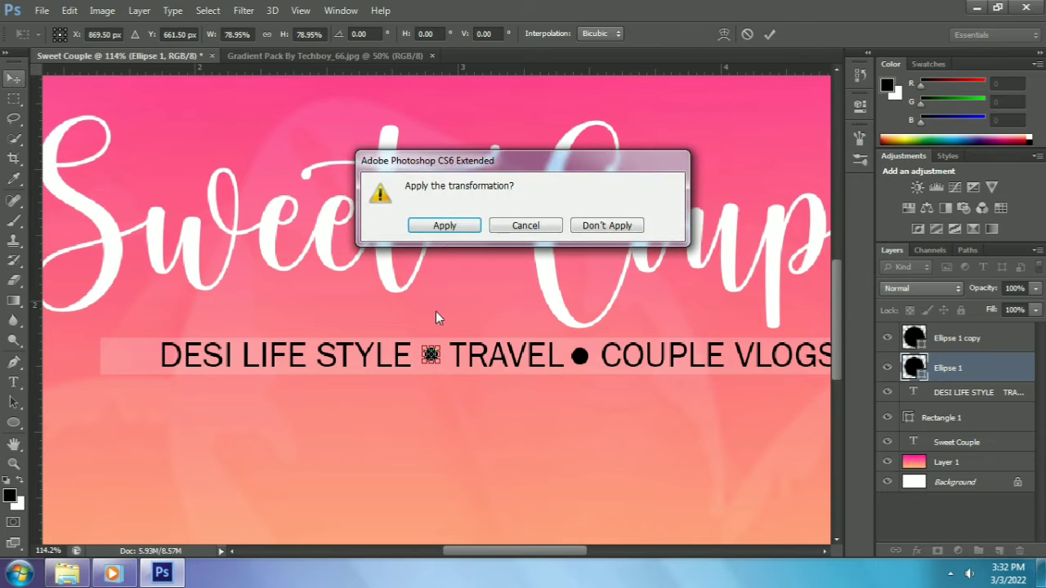
pyautogui.click(447, 226)
pyautogui.click(473, 417)
# Replace the larger dot between TRAVEL and COUPLE with a copy of the smaller first dot.
pyautogui.click(576, 361)
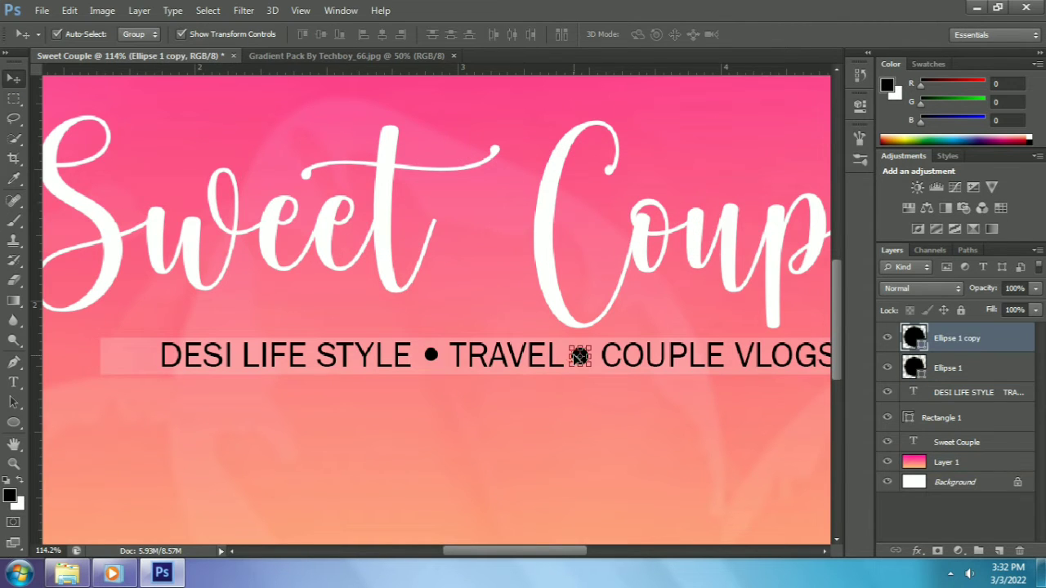
pyautogui.press('Delete')
pyautogui.click(460, 434)
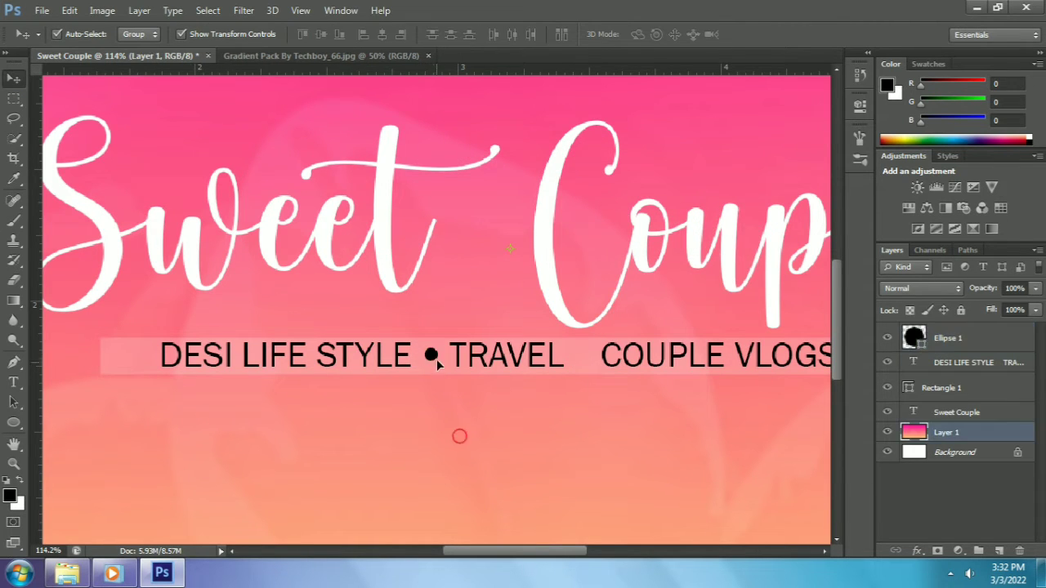
pyautogui.moveTo(431, 356); pyautogui.dragTo(578, 362)
pyautogui.click(621, 447)
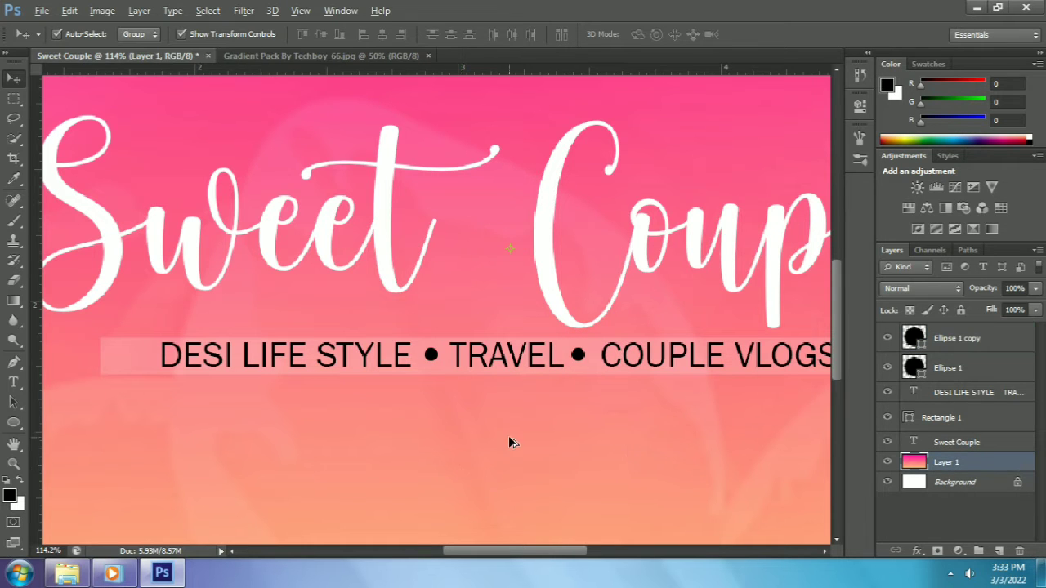
# Change the whole tagline's font to a slightly bolder, non-condensed Franklin Gothic variant.
pyautogui.hotkey('ctrl', '0')
pyautogui.hotkey('ctrl', '+')
pyautogui.hotkey('ctrl', 't')
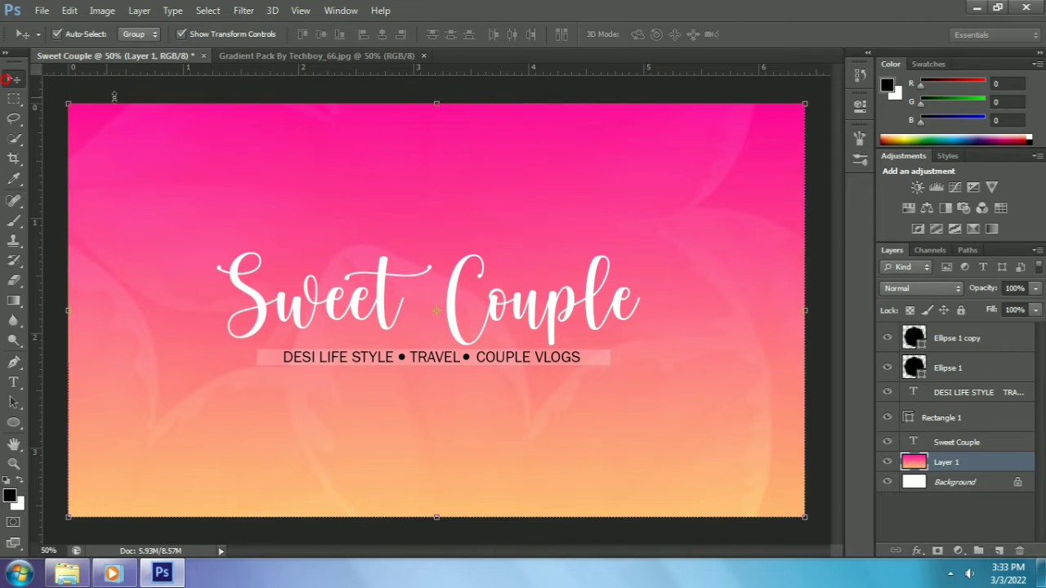
pyautogui.press('Return')
pyautogui.click(13, 382)
pyautogui.moveTo(285, 357); pyautogui.dragTo(763, 420)
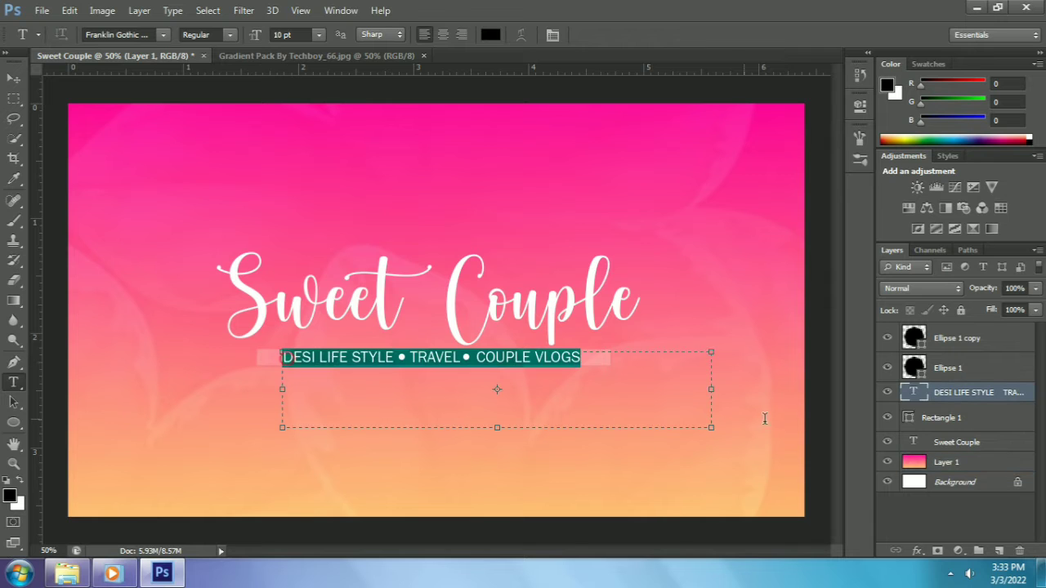
pyautogui.click(125, 33)
pyautogui.press('Down')
pyautogui.press('Down')
pyautogui.press('Down')
pyautogui.press('Down')
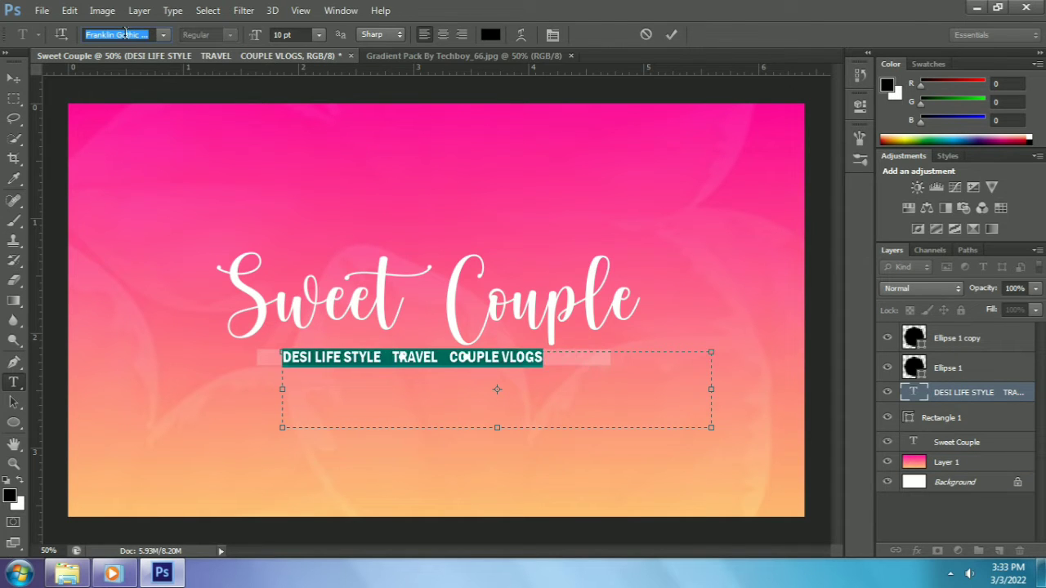
pyautogui.press('Up')
pyautogui.press('Up')
pyautogui.press('Up')
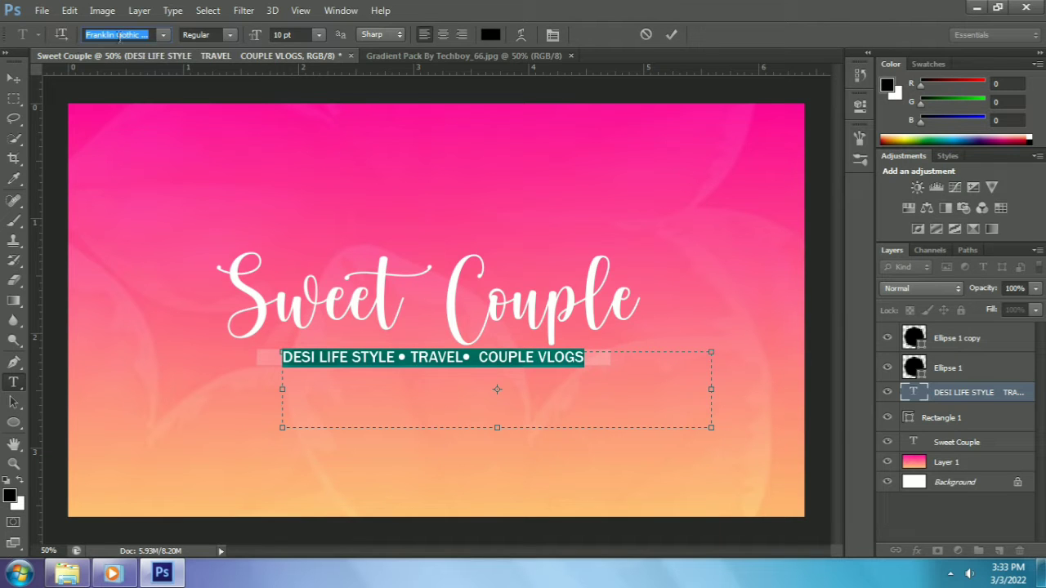
pyautogui.click(13, 78)
pyautogui.click(814, 317)
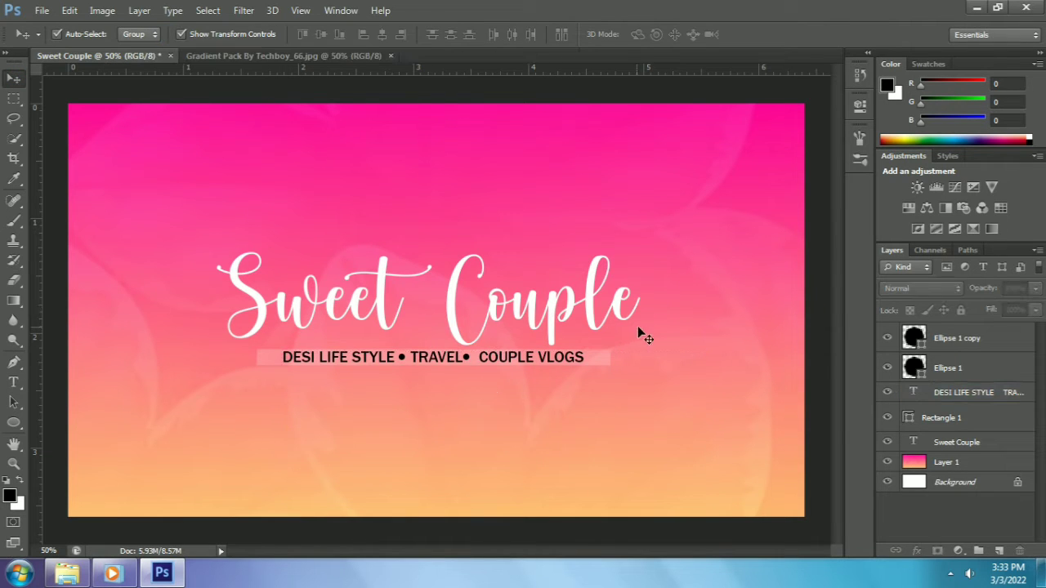
# Nudge both tagline dots so each sits evenly spaced between its neighbouring words in the new font.
pyautogui.click(467, 358)
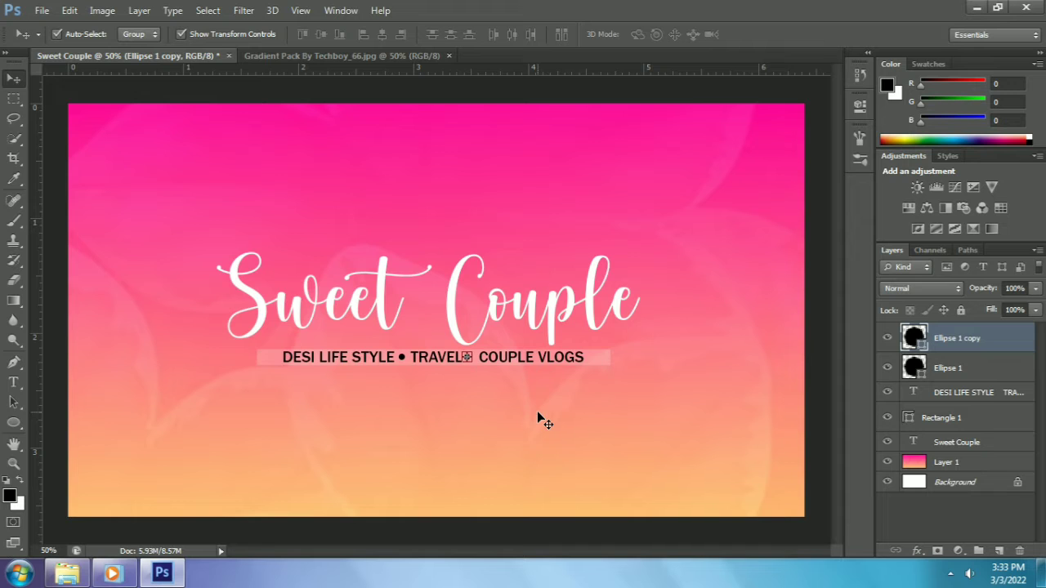
pyautogui.click(523, 529)
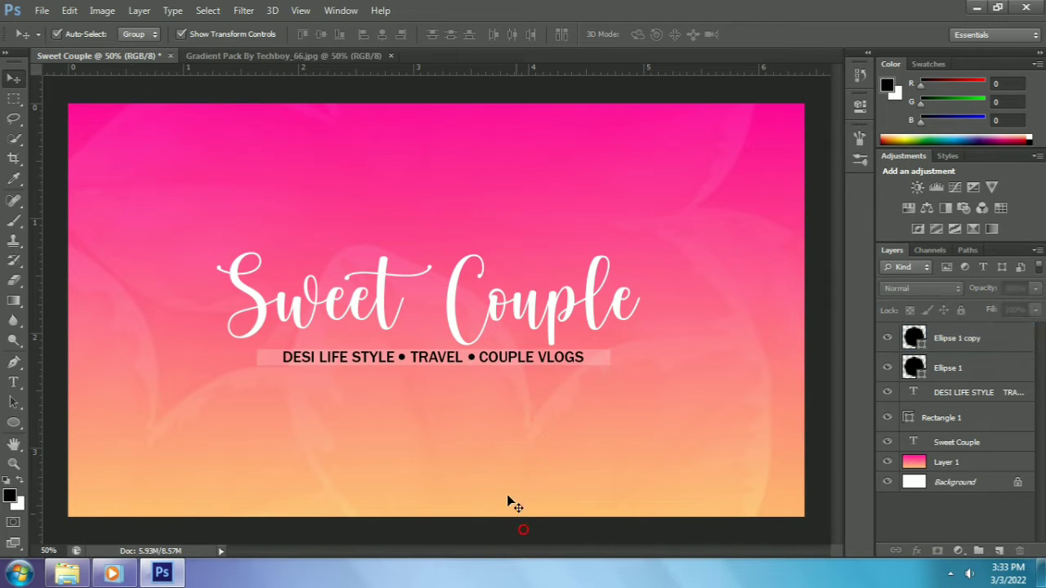
pyautogui.click(402, 360)
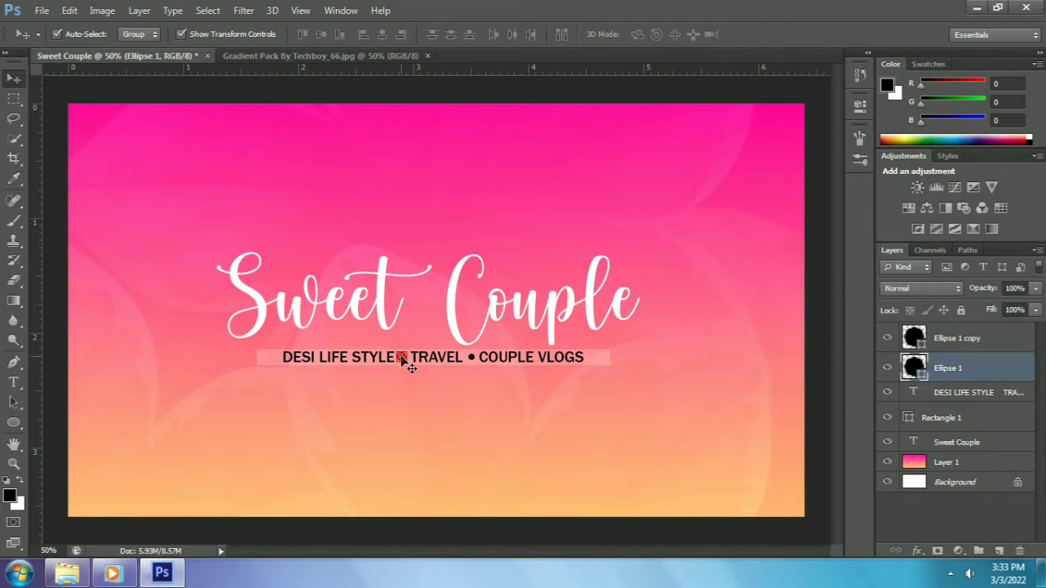
pyautogui.click(483, 538)
pyautogui.click(472, 359)
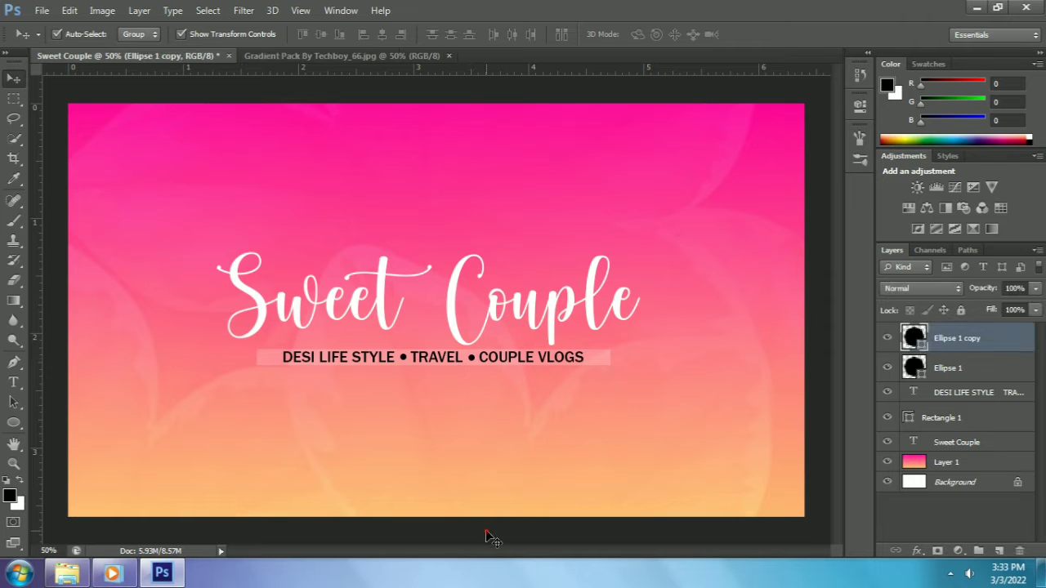
pyautogui.click(487, 535)
pyautogui.click(472, 360)
pyautogui.click(507, 544)
pyautogui.click(473, 361)
pyautogui.click(571, 531)
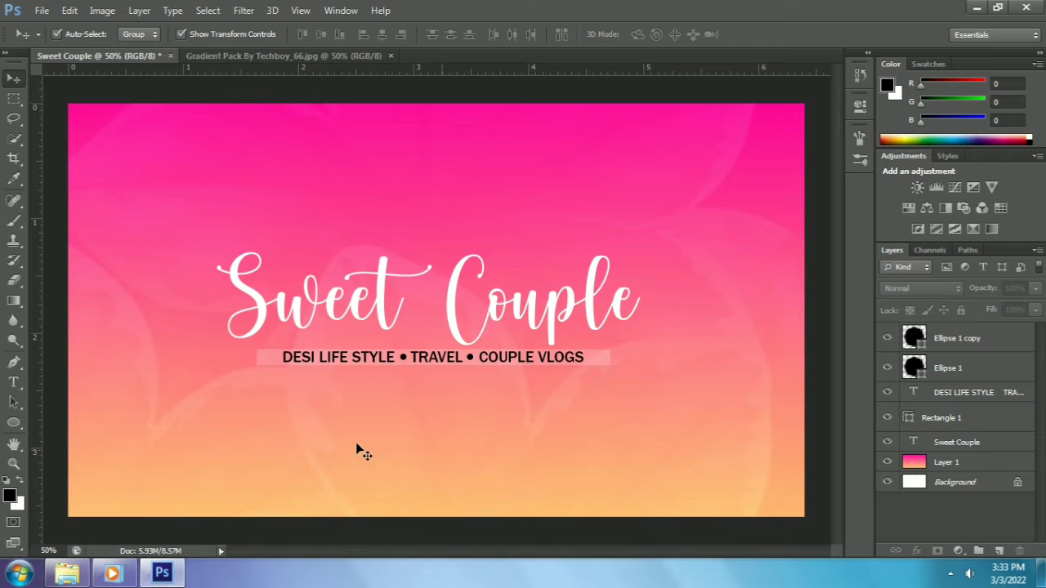
# Add a drop shadow effect to the Sweet Couple title and raise its spread to 33%.
pyautogui.click(365, 301)
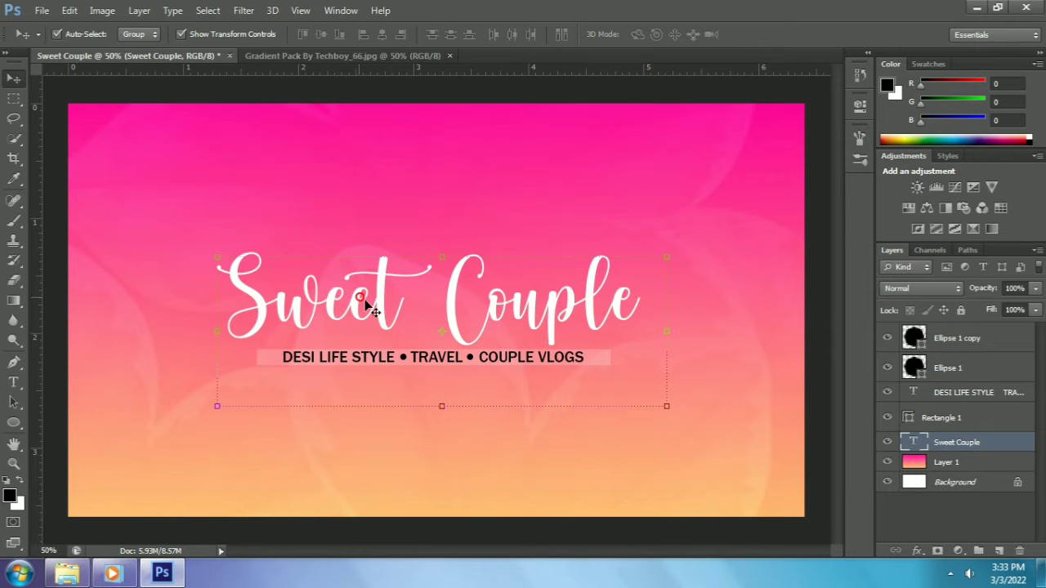
pyautogui.click(139, 10)
pyautogui.moveTo(172, 94)
pyautogui.click(364, 245)
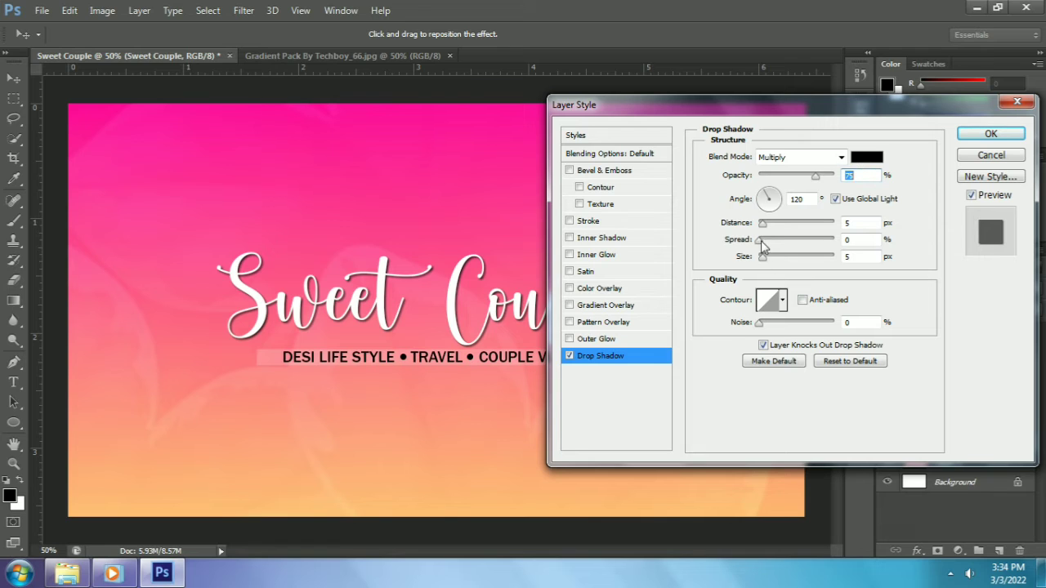
pyautogui.moveTo(760, 239); pyautogui.dragTo(785, 253)
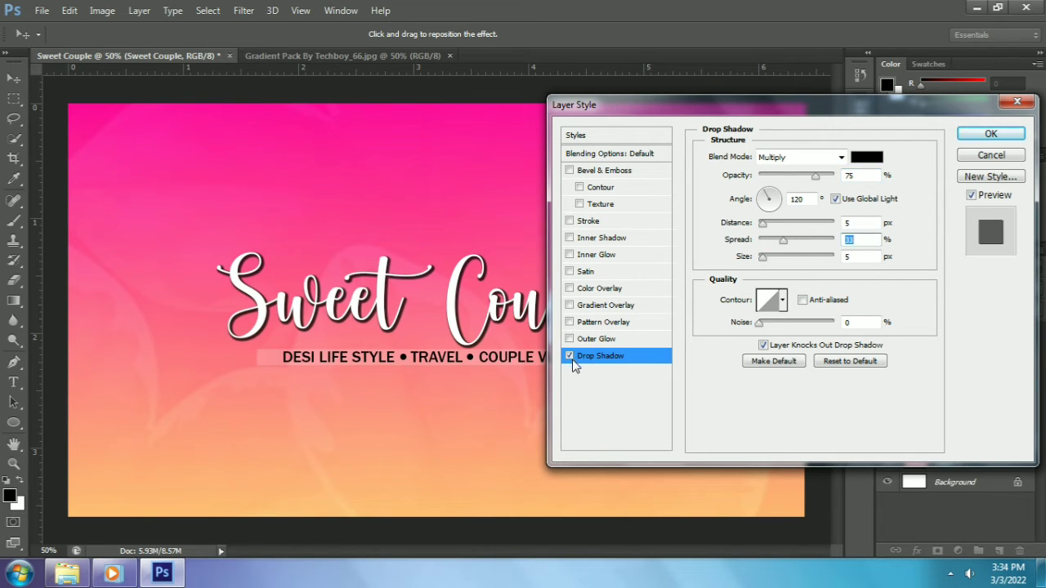
# Turn off the title's drop shadow and apply a yellow color overlay at 100% opacity instead.
pyautogui.click(570, 357)
pyautogui.click(596, 290)
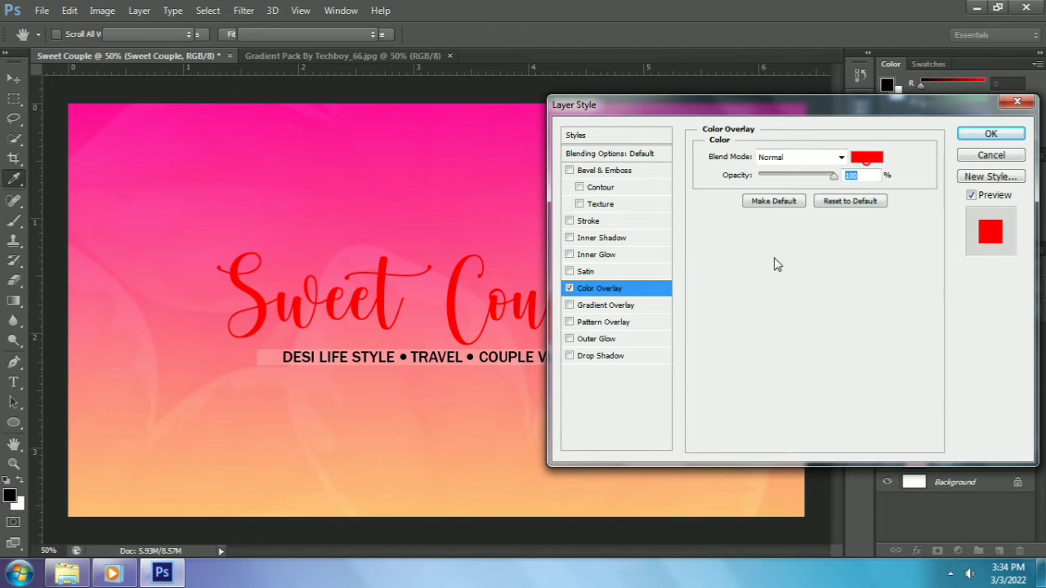
pyautogui.click(866, 157)
pyautogui.click(752, 356)
pyautogui.click(887, 188)
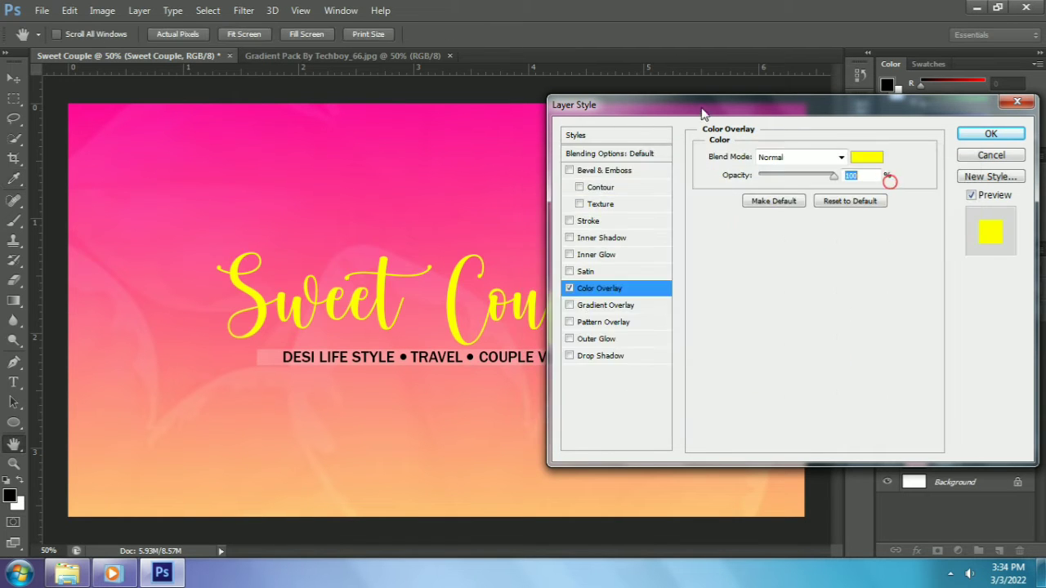
pyautogui.moveTo(683, 107); pyautogui.dragTo(741, 96)
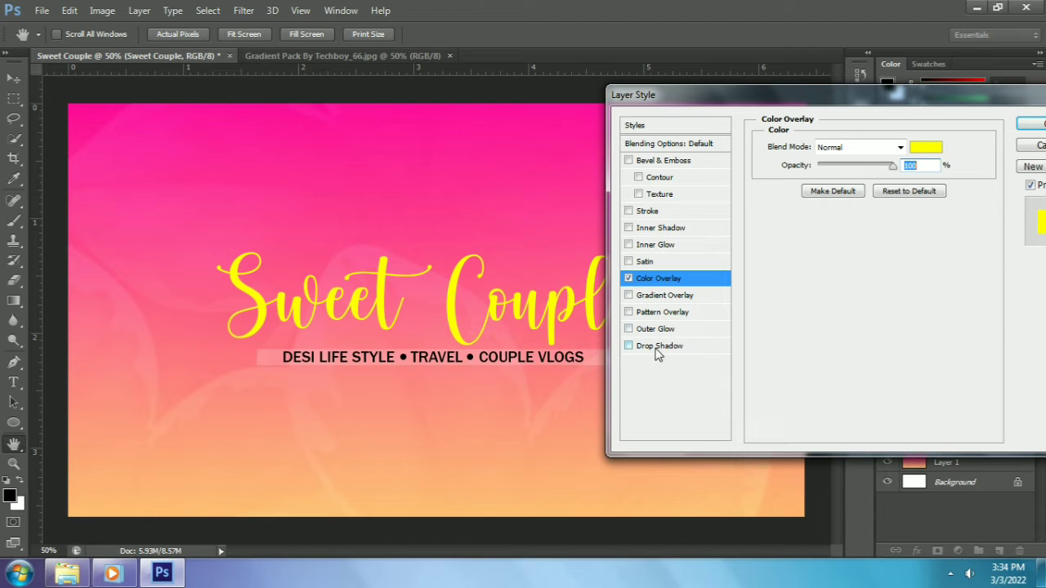
# Re-enable the title's drop shadow with a distance of 11 px and both spread and size at 0.
pyautogui.click(657, 347)
pyautogui.moveTo(820, 215); pyautogui.dragTo(773, 232)
pyautogui.click(918, 213)
pyautogui.press('Up')
pyautogui.press('Up')
pyautogui.press('Up')
pyautogui.press('Up')
pyautogui.press('Up')
pyautogui.press('Up')
pyautogui.press('Up')
pyautogui.press('Up')
pyautogui.press('Up')
pyautogui.press('Up')
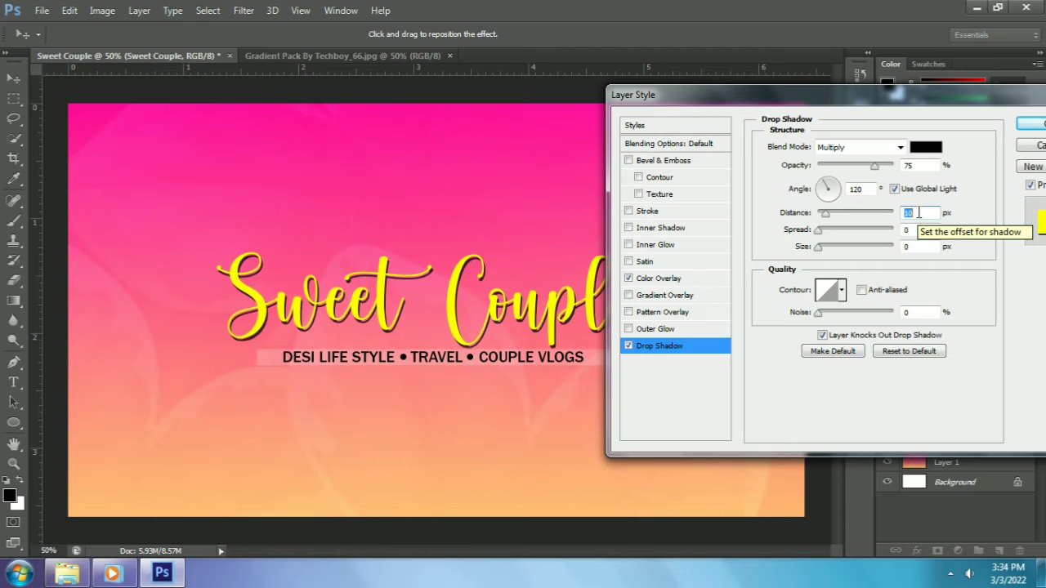
pyautogui.press('Up')
# Remove the yellow color overlay from the title's effects and leave the stroke turned off.
pyautogui.moveTo(737, 91); pyautogui.dragTo(698, 72)
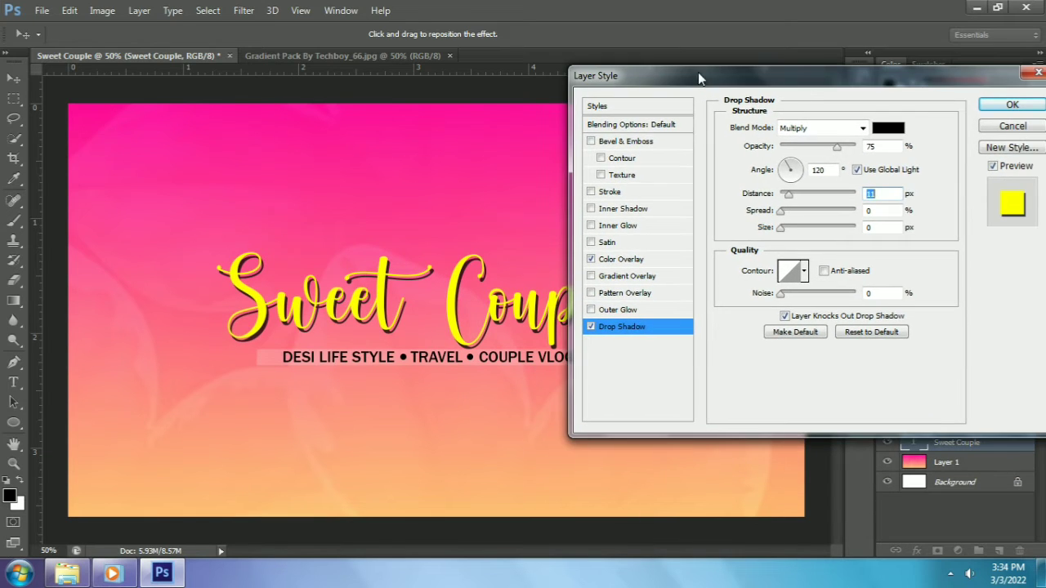
pyautogui.click(609, 191)
pyautogui.click(590, 191)
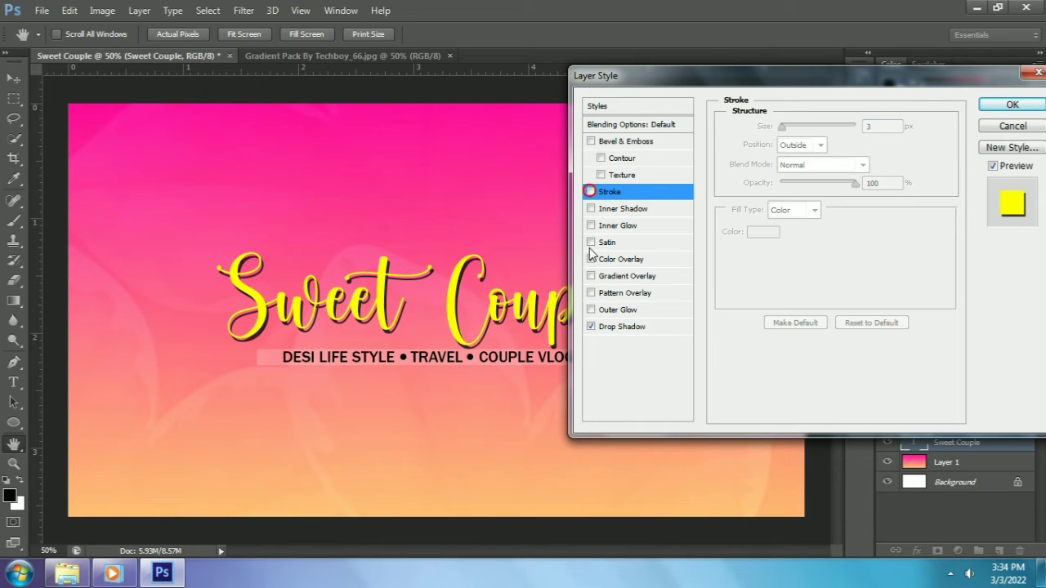
pyautogui.click(590, 259)
# Lower the title's drop shadow distance to about 6 px, apply the layer style and deselect the title.
pyautogui.click(614, 328)
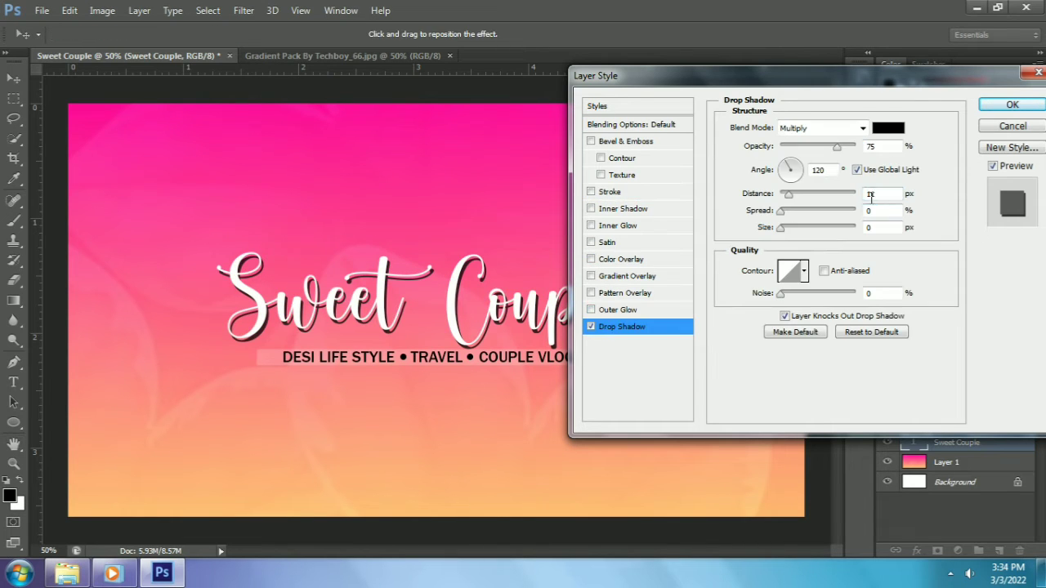
pyautogui.scroll(-3, 883, 196)
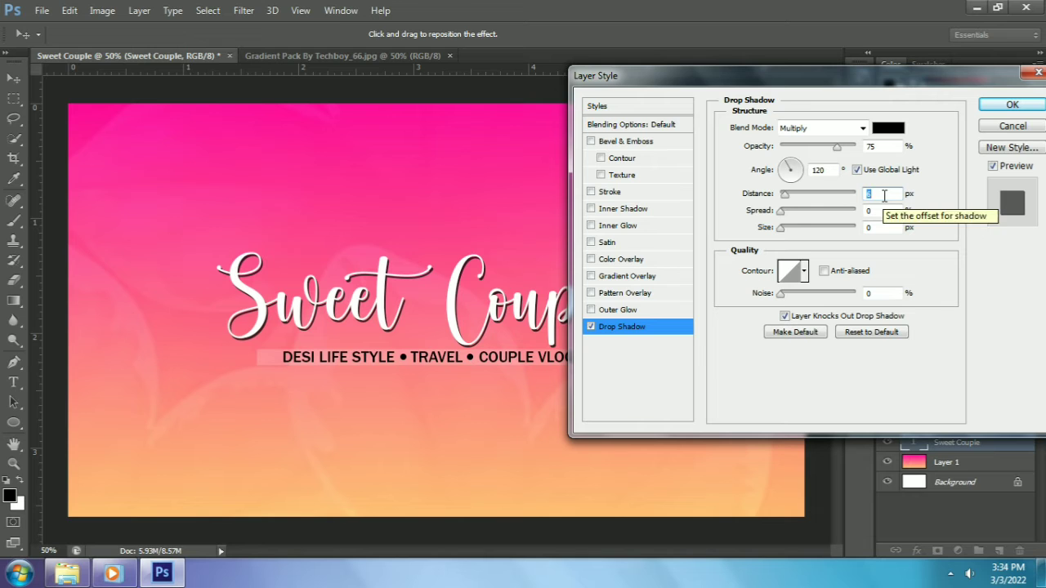
pyautogui.scroll(-1, 889, 196)
pyautogui.moveTo(660, 80); pyautogui.dragTo(577, 165)
pyautogui.click(923, 190)
pyautogui.click(805, 428)
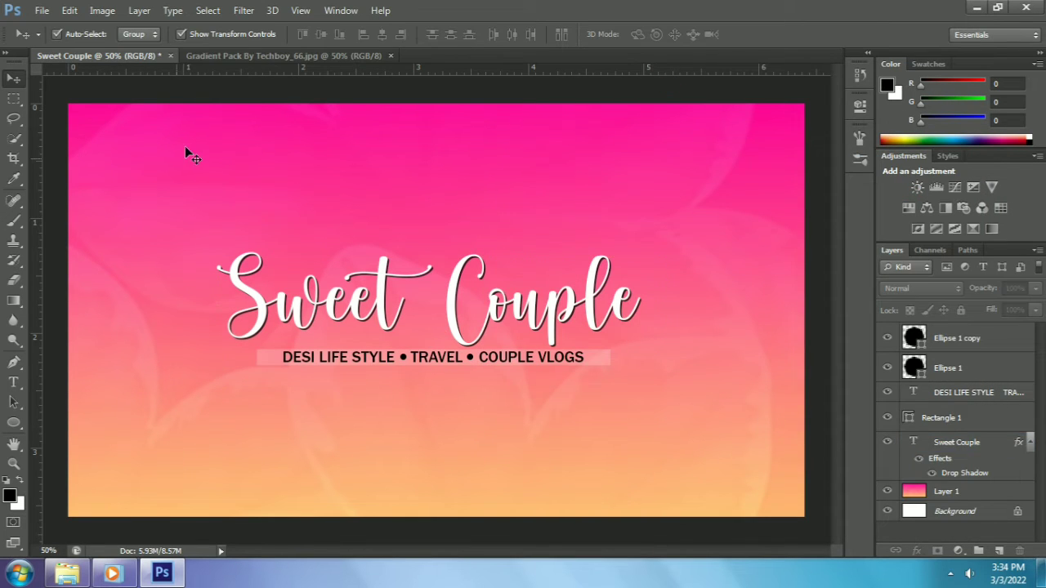
# Start opening a file and browse to the Images folder inside All Pack.
pyautogui.click(42, 10)
pyautogui.click(45, 38)
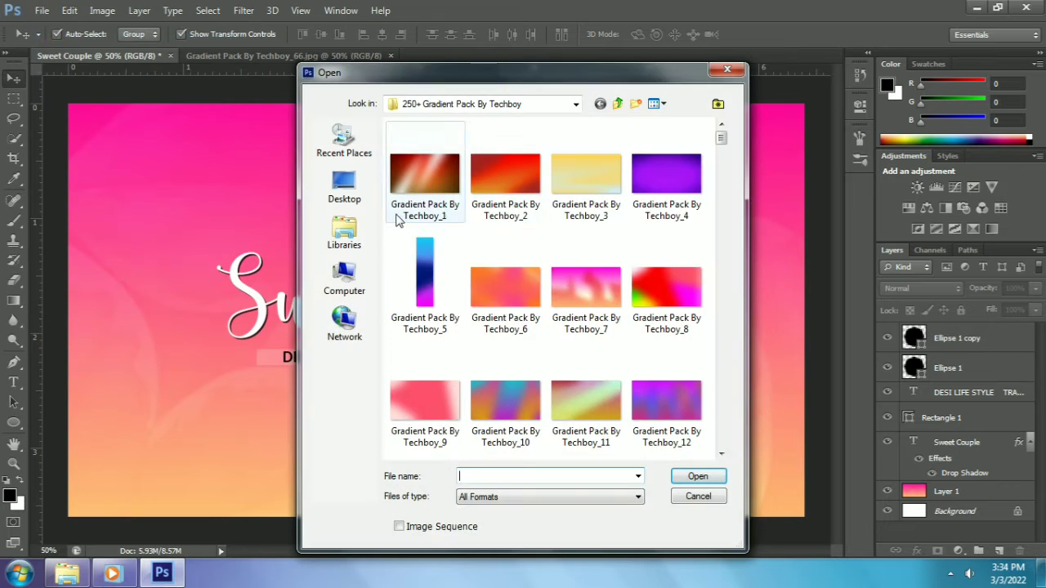
pyautogui.click(616, 106)
pyautogui.doubleClick(503, 298)
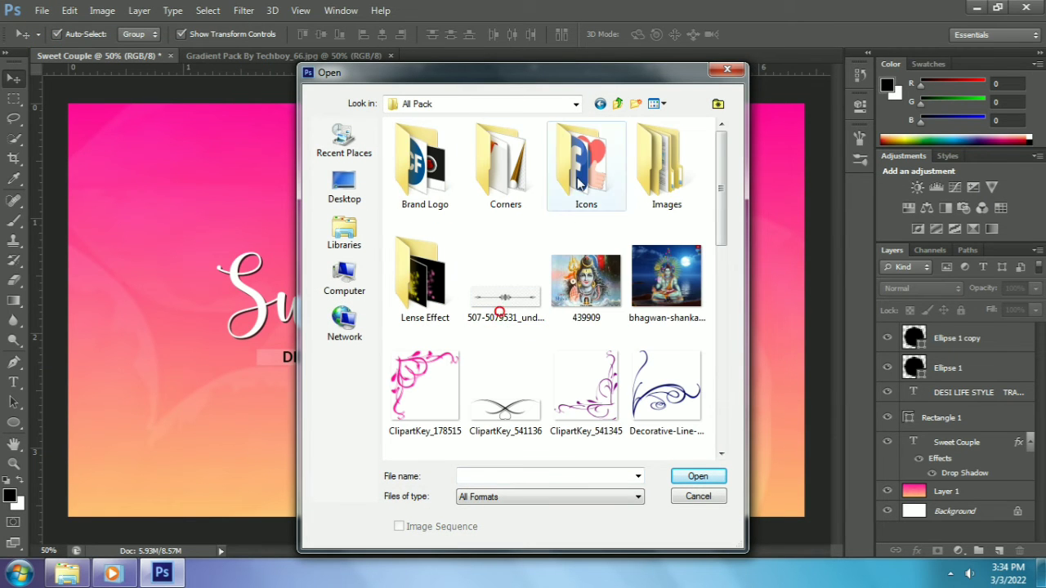
pyautogui.doubleClick(603, 178)
pyautogui.scroll(-10, 593, 240)
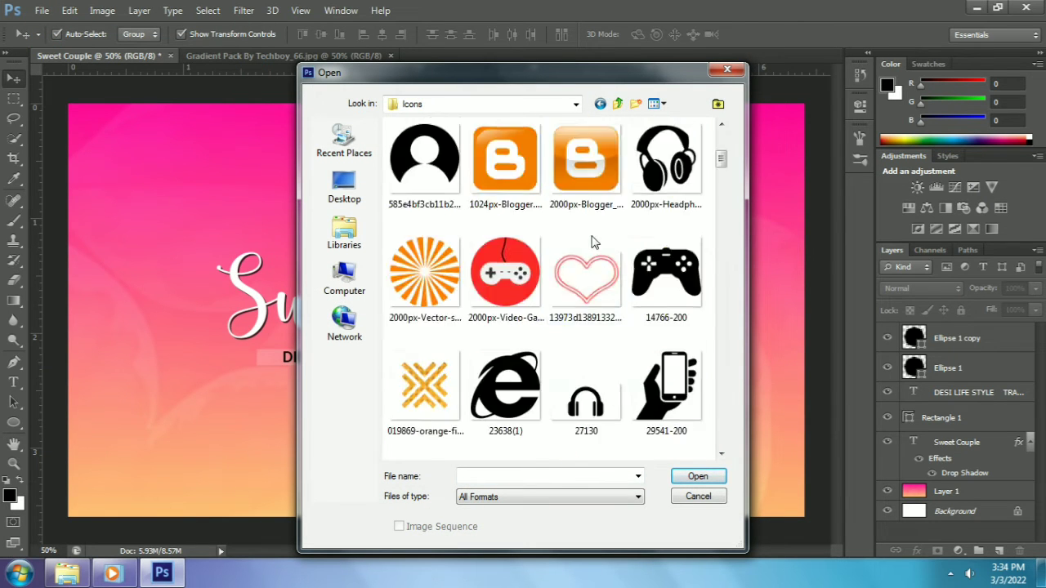
pyautogui.press('BackSpace')
pyautogui.doubleClick(676, 162)
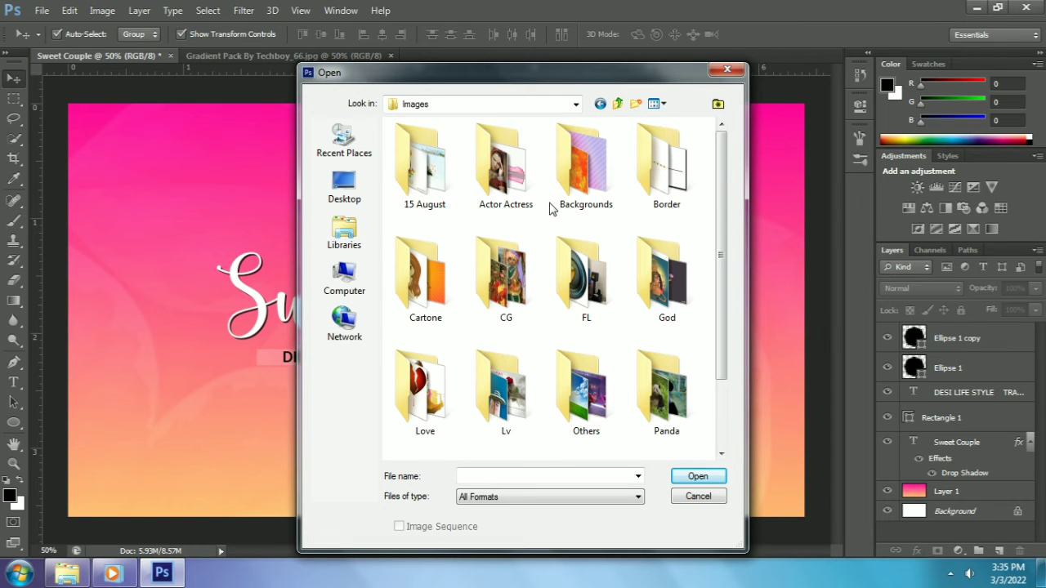
# Look through the Cartone folder for suitable couple artwork and return to the Images folder.
pyautogui.doubleClick(433, 286)
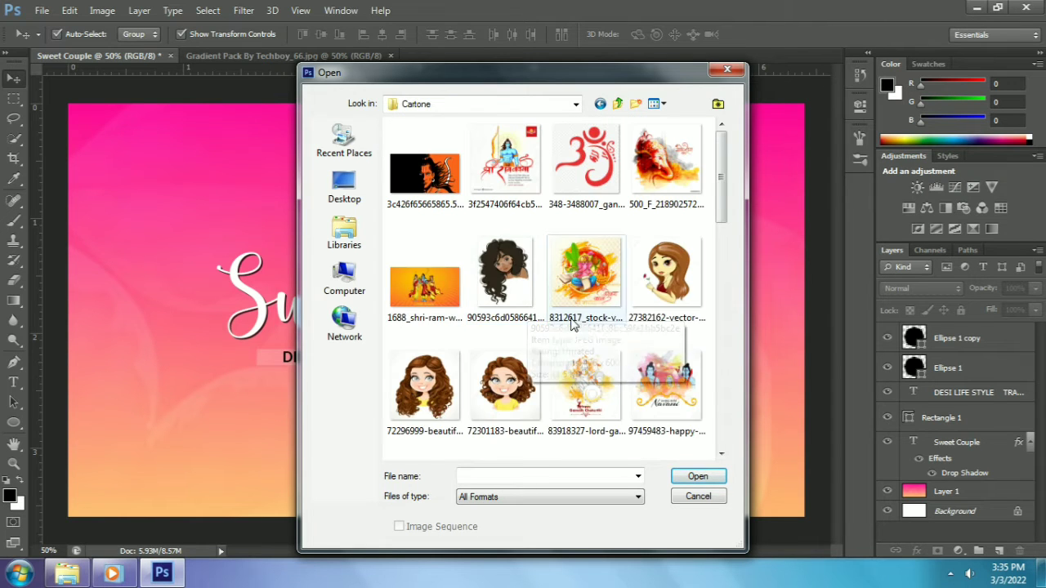
pyautogui.scroll(-3, 523, 318)
pyautogui.scroll(-8, 529, 392)
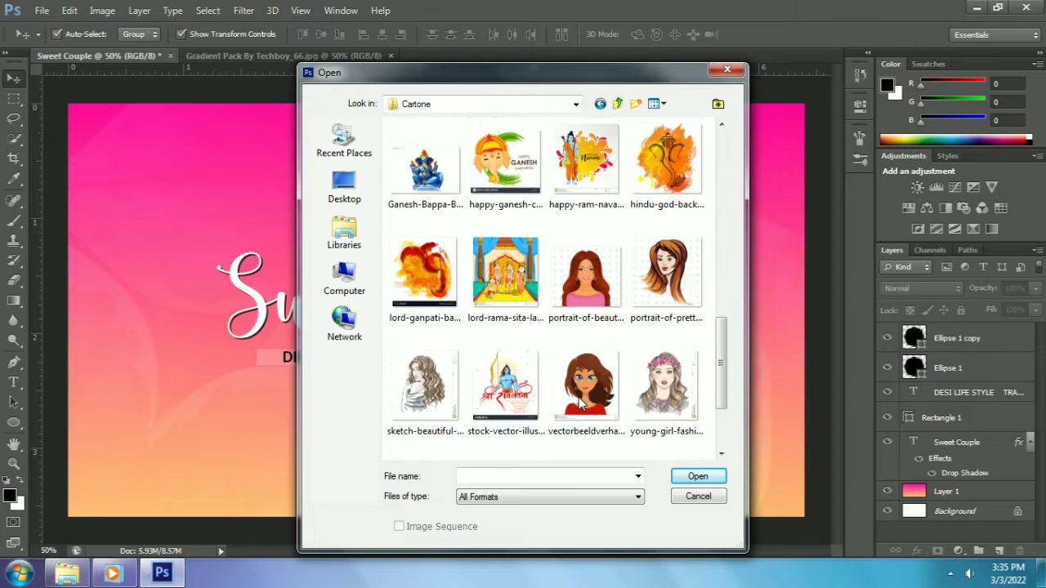
pyautogui.scroll(9, 582, 393)
pyautogui.scroll(2, 582, 391)
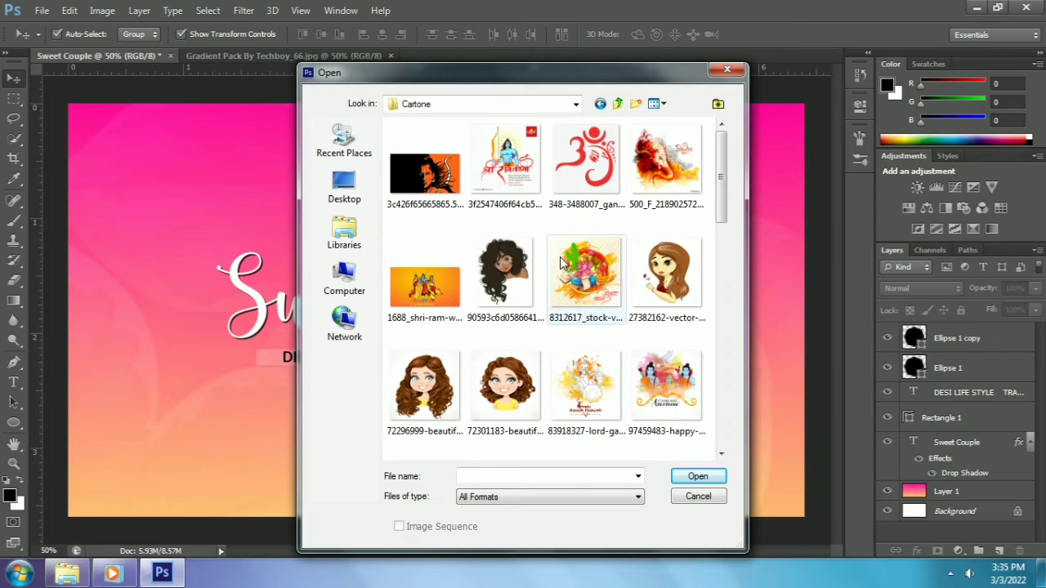
pyautogui.click(617, 104)
# Browse the Sticker folder for couple artwork and select the embracing couple image 58887e89bc2fc2ef3a18607f.
pyautogui.scroll(-2, 610, 188)
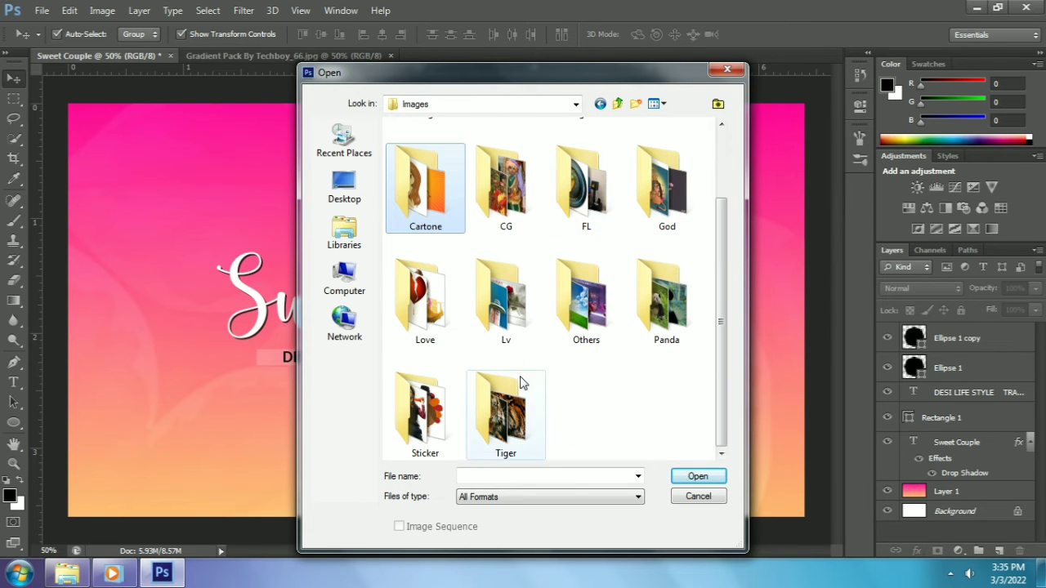
pyautogui.doubleClick(441, 377)
pyautogui.scroll(-4, 535, 319)
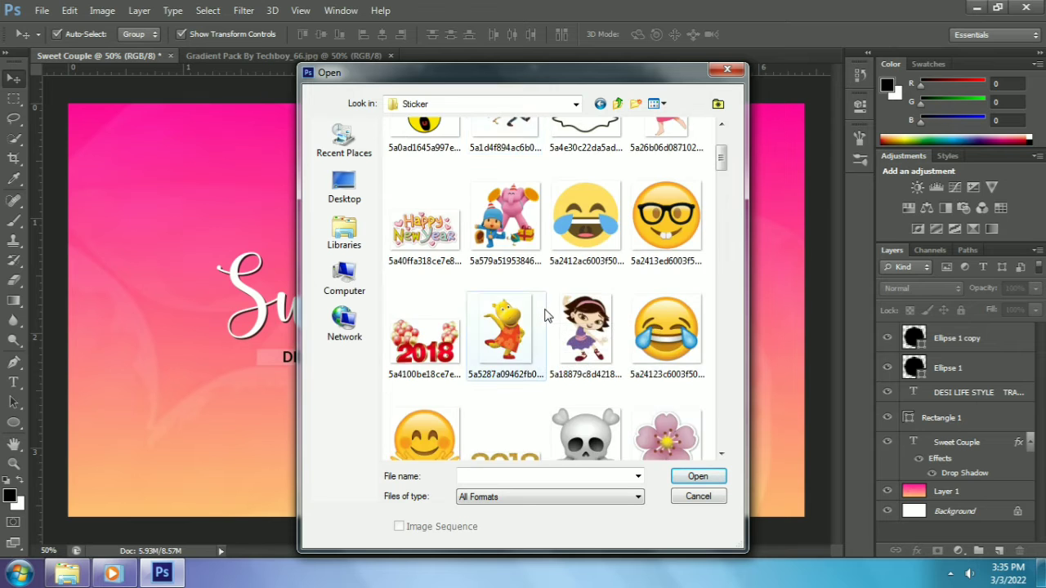
pyautogui.scroll(-3, 548, 315)
pyautogui.scroll(3, 548, 312)
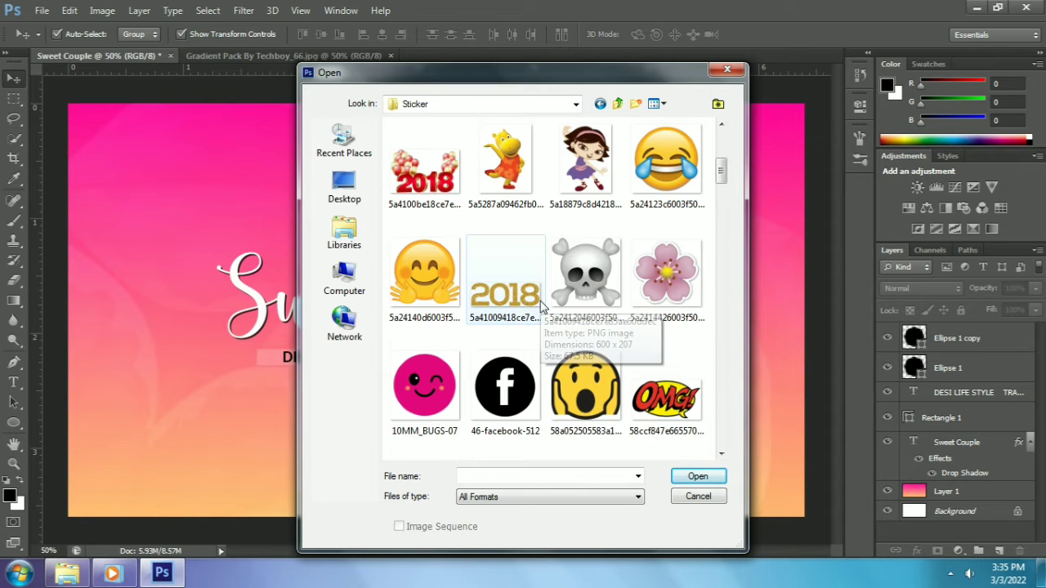
pyautogui.scroll(-3, 572, 294)
pyautogui.scroll(-5, 572, 294)
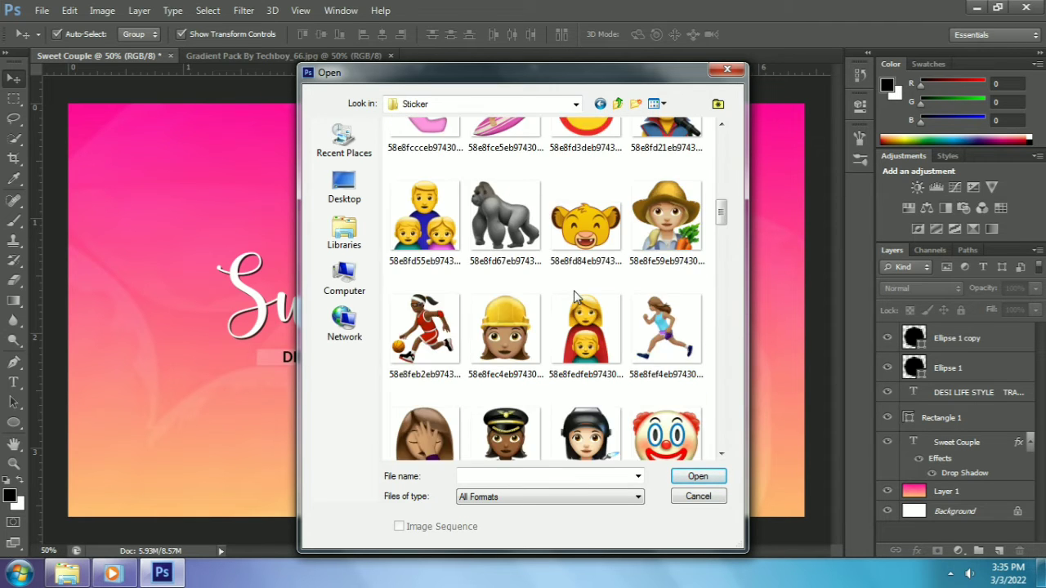
pyautogui.scroll(3, 458, 234)
pyautogui.scroll(-10, 461, 237)
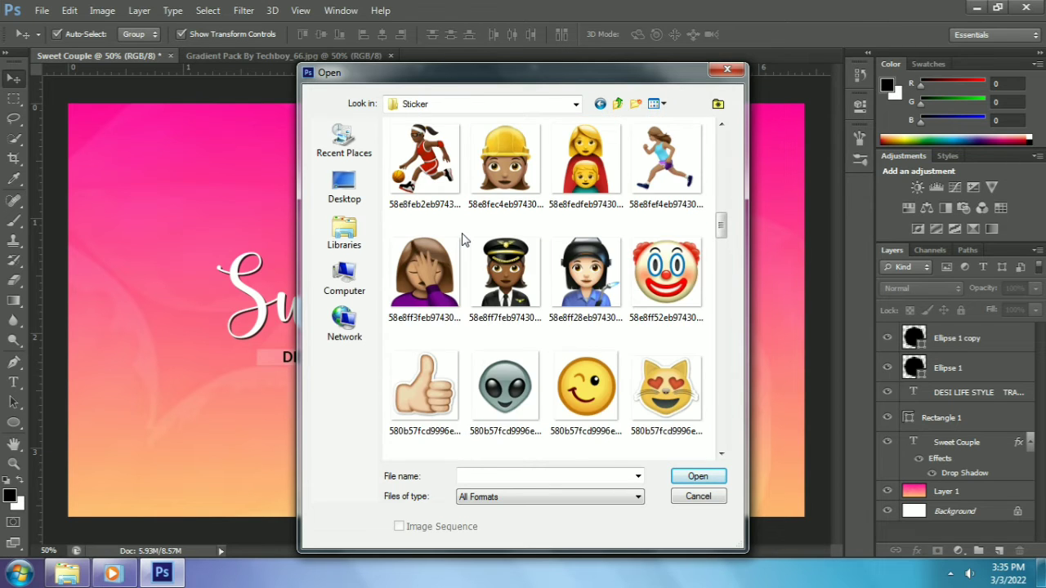
pyautogui.scroll(3, 465, 242)
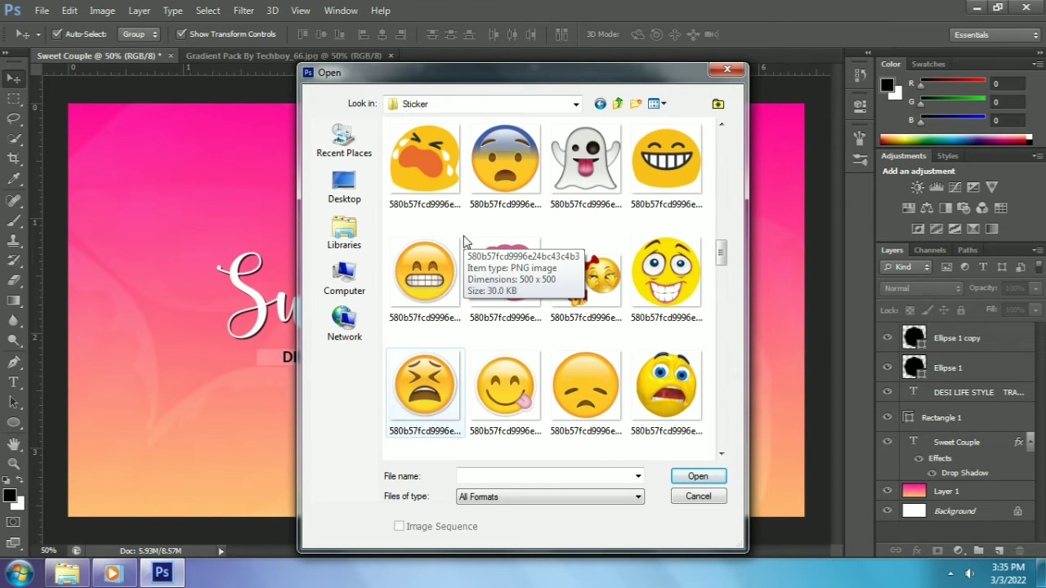
pyautogui.scroll(-6, 710, 323)
pyautogui.scroll(-10, 710, 325)
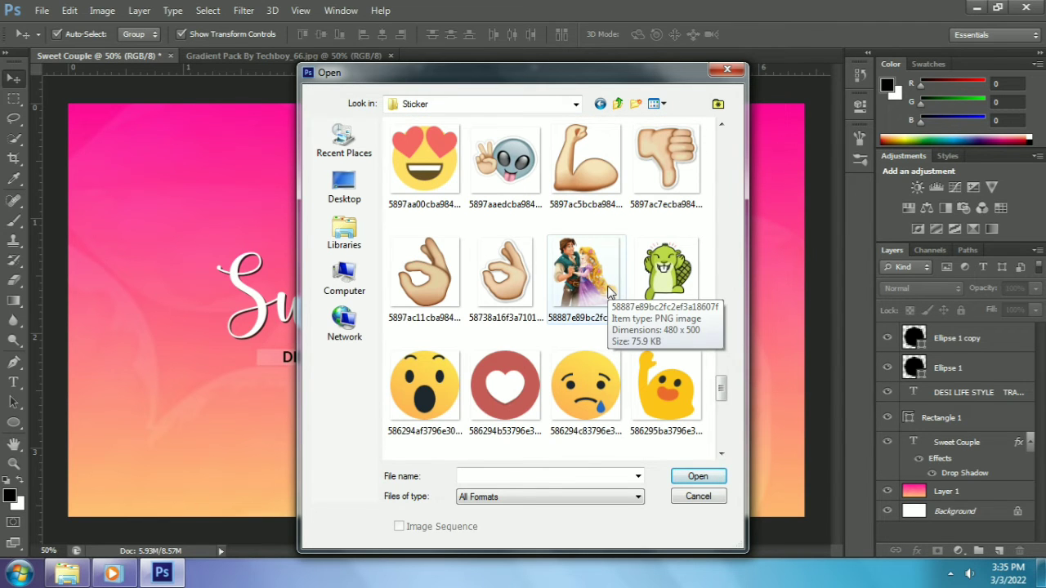
pyautogui.click(606, 293)
# Look through the rest of the Sticker folder for alternative couple artwork.
pyautogui.scroll(-9, 609, 293)
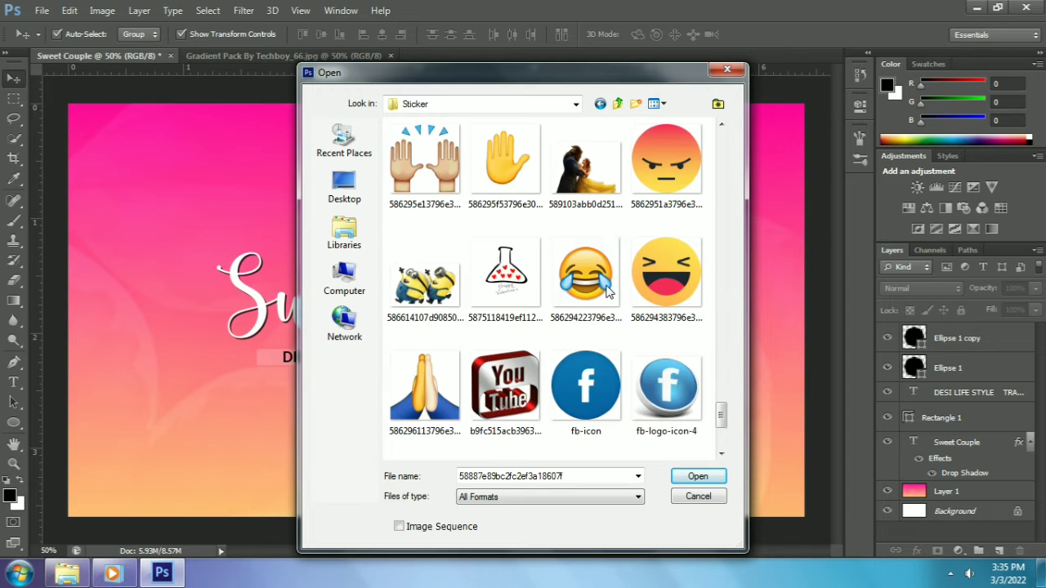
pyautogui.scroll(-1, 606, 292)
pyautogui.scroll(10, 606, 293)
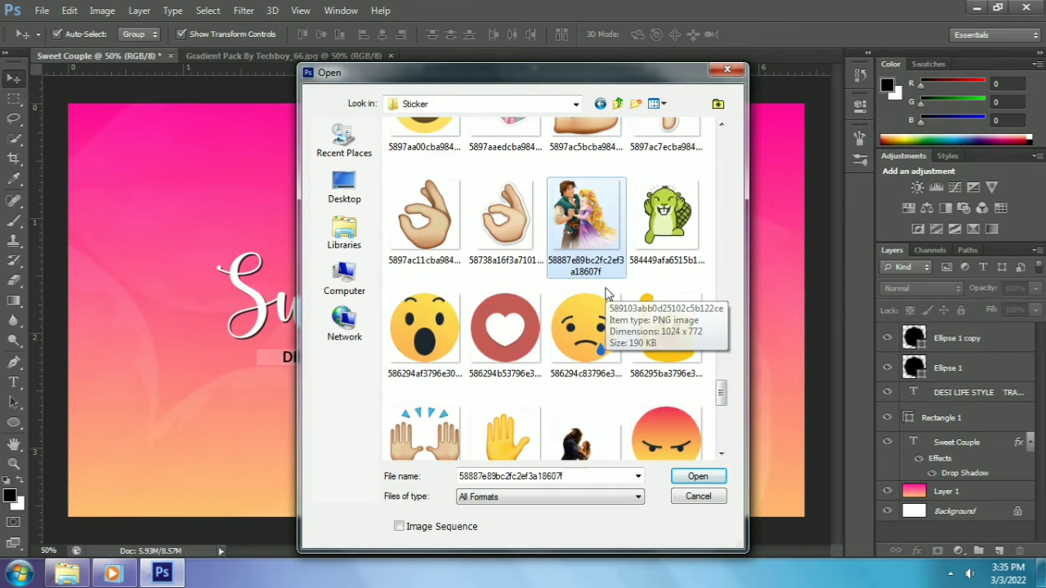
pyautogui.scroll(5, 606, 293)
pyautogui.scroll(10, 606, 292)
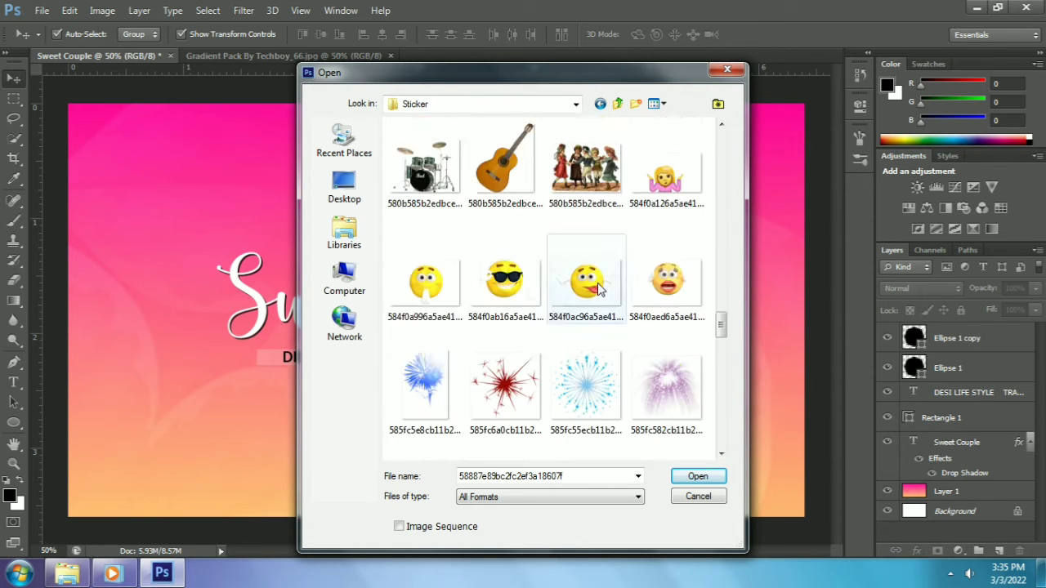
pyautogui.scroll(10, 592, 282)
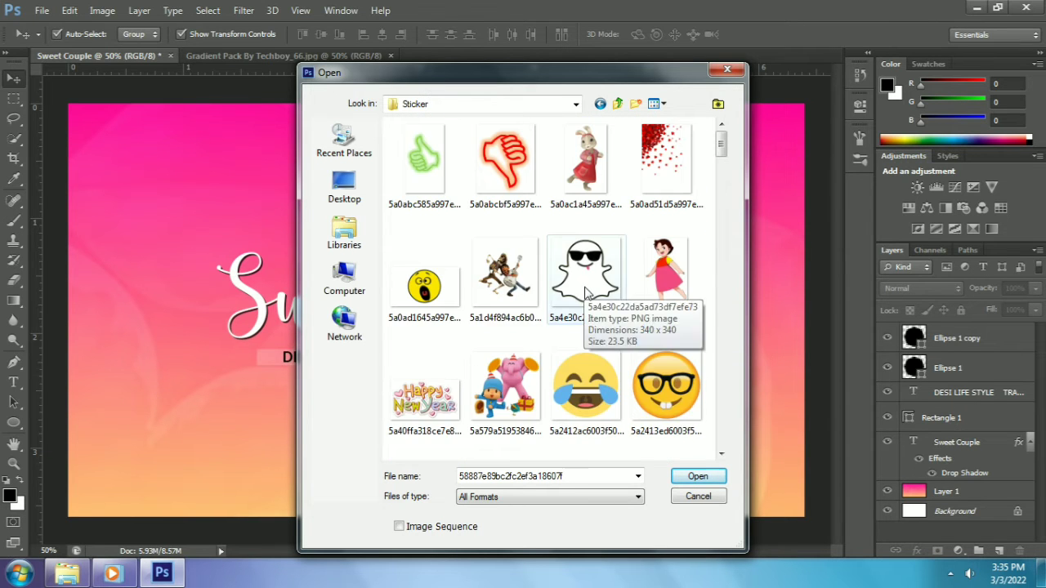
pyautogui.scroll(-3, 587, 284)
pyautogui.scroll(-8, 575, 280)
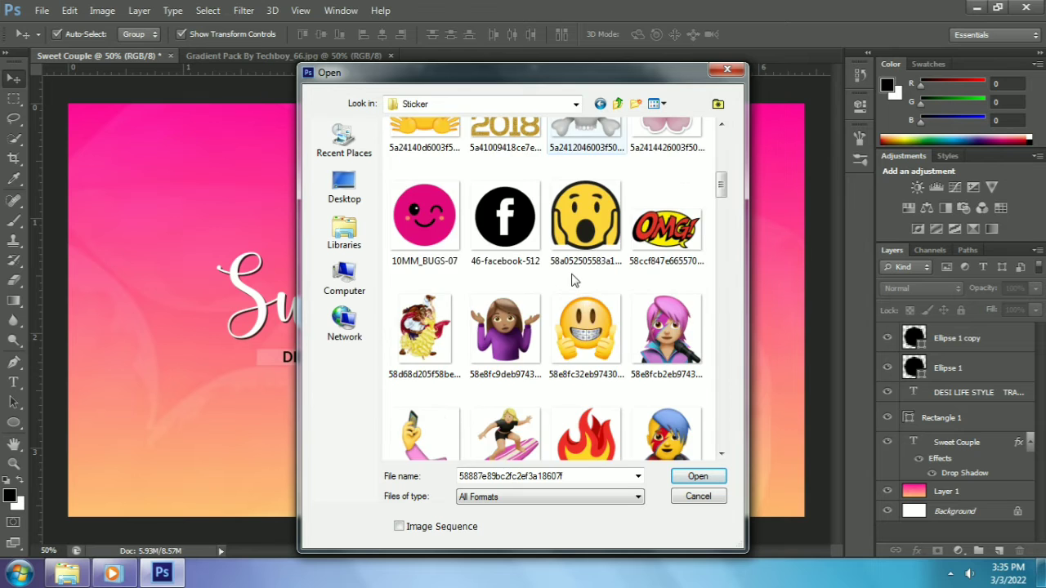
pyautogui.scroll(-15, 596, 290)
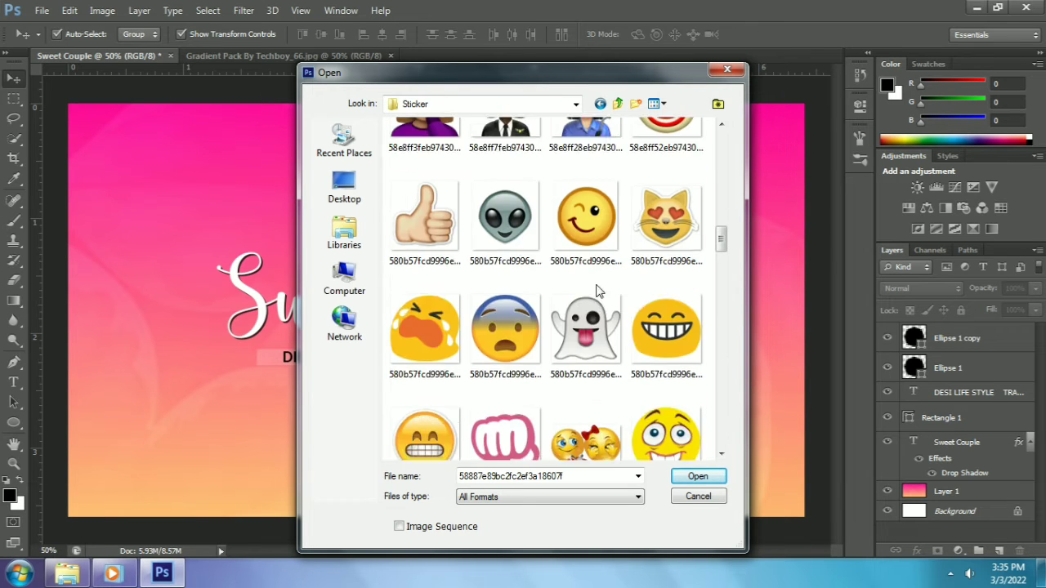
pyautogui.scroll(-12, 598, 289)
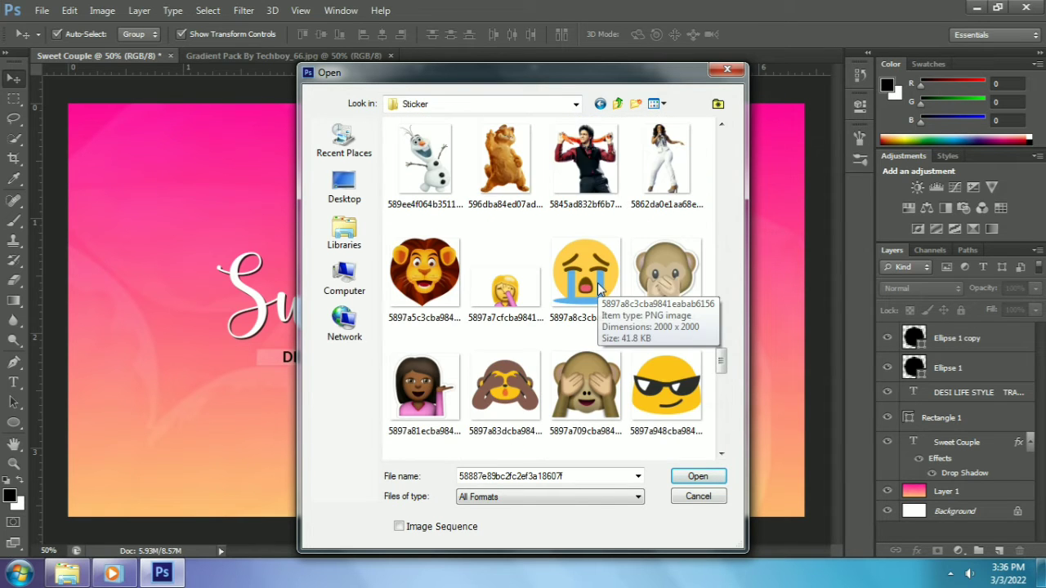
# Open the selected embracing couple image, place it over the title in the Sweet Couple document and scale it to about 92.5%.
pyautogui.click(697, 478)
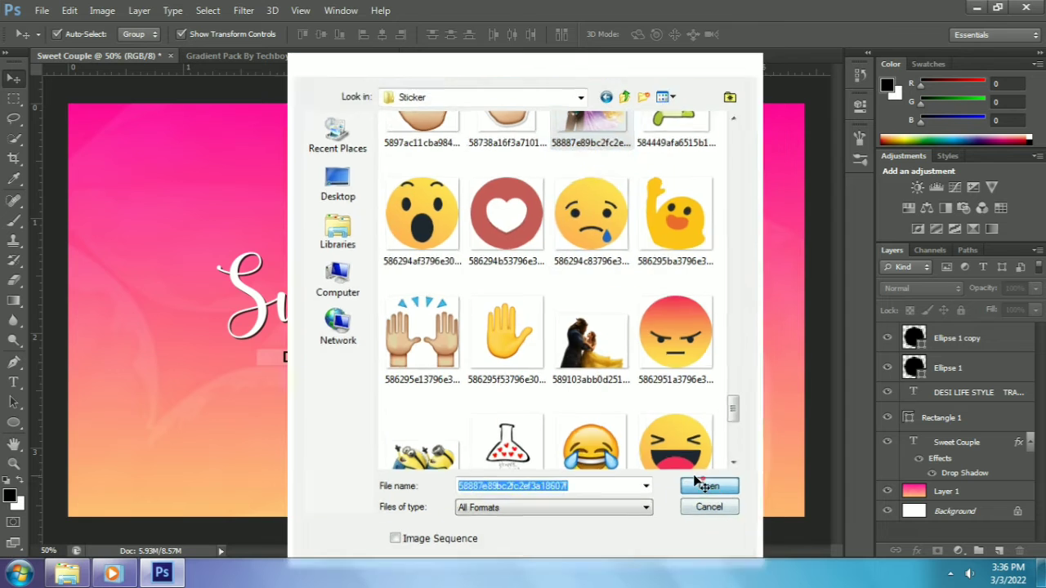
pyautogui.moveTo(367, 281); pyautogui.dragTo(362, 158)
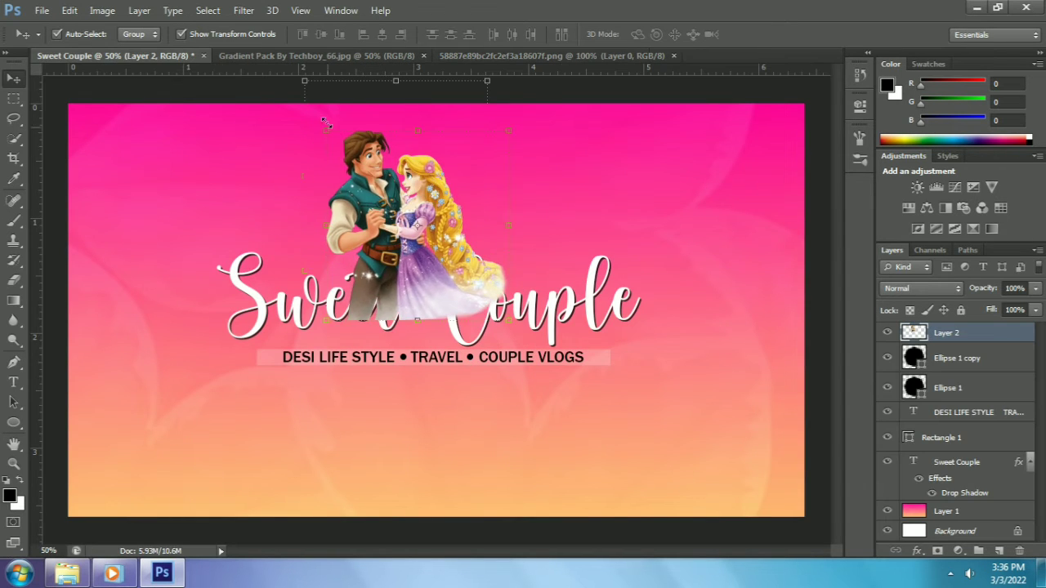
pyautogui.hotkey('ctrl', 't')
pyautogui.moveTo(327, 122)
pyautogui.mouseDown()
pyautogui.moveTo(349, 153)
pyautogui.moveTo(336, 150)
pyautogui.mouseUp()
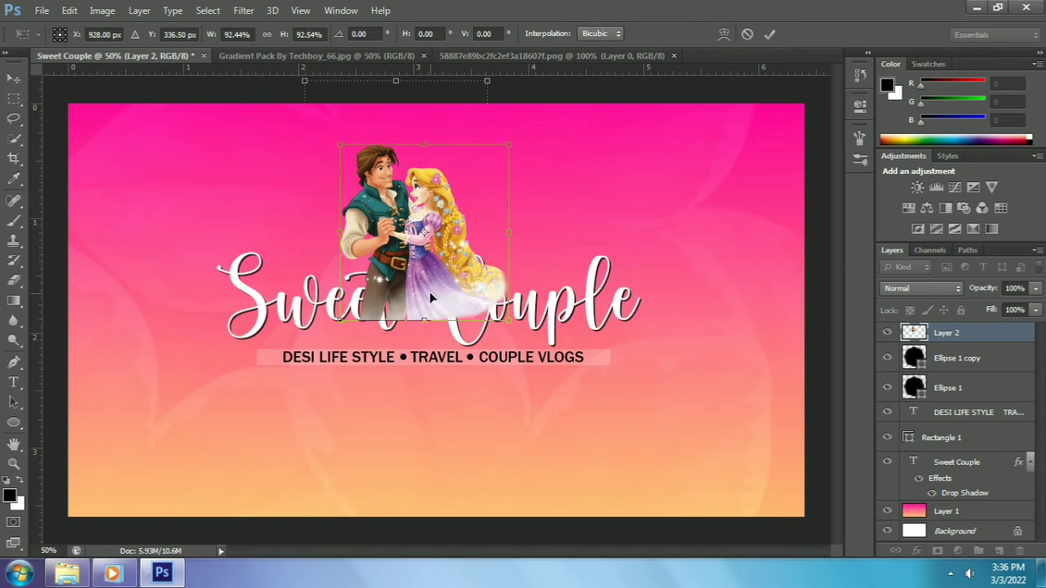
pyautogui.press('Return')
# Fade out the lower part of the couple over the title with a soft 504 px eraser at 0% hardness.
pyautogui.click(14, 281)
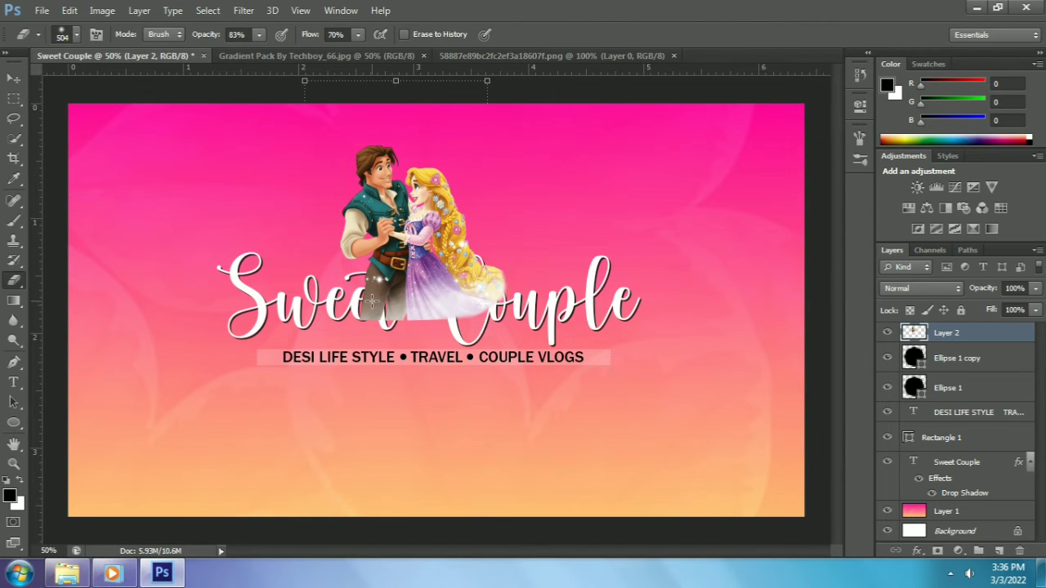
pyautogui.rightClick(469, 330)
pyautogui.doubleClick(540, 439)
pyautogui.click(418, 377)
pyautogui.click(452, 306)
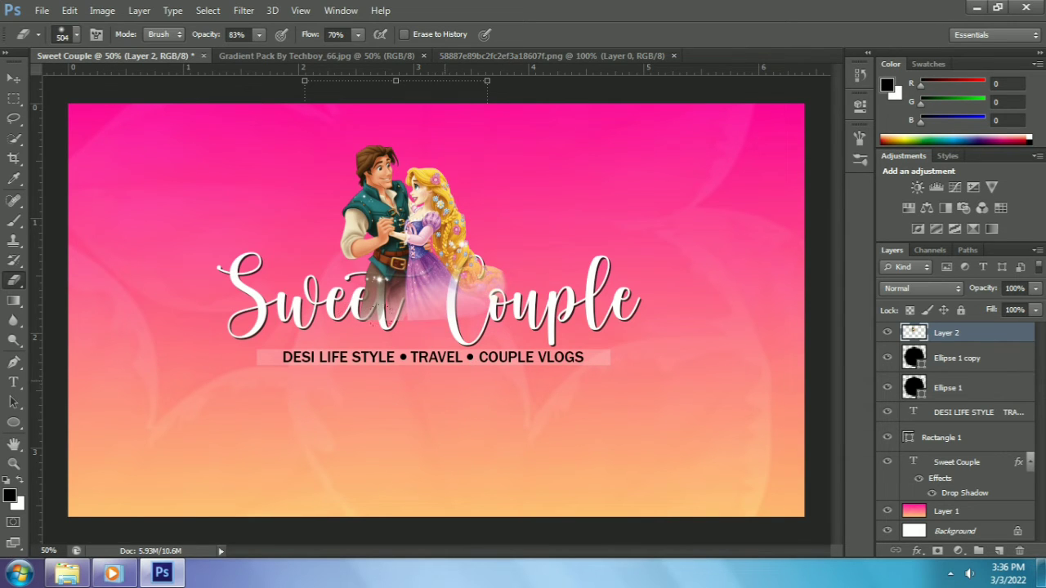
pyautogui.click(387, 294)
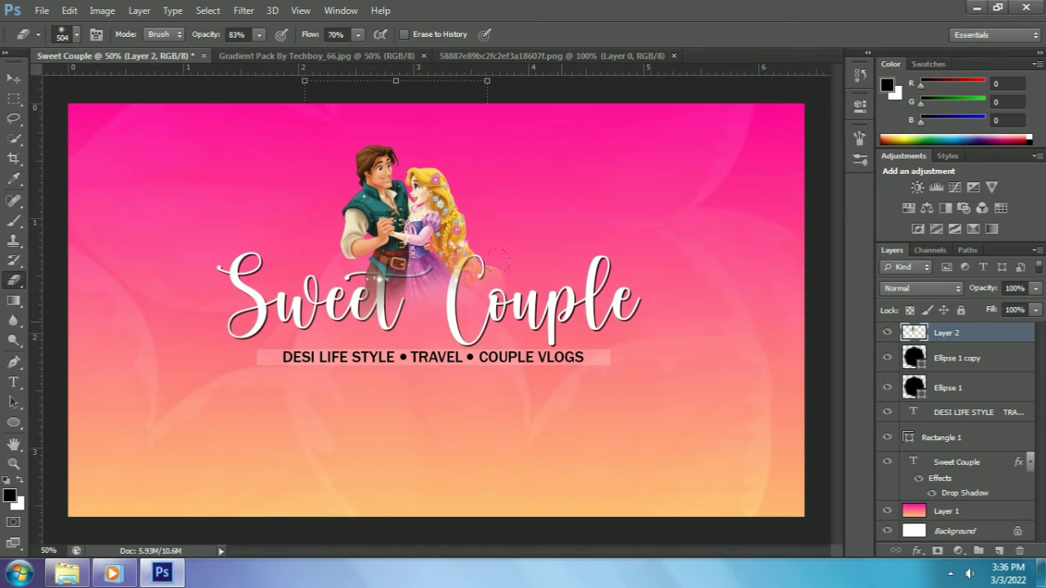
pyautogui.rightClick(535, 350)
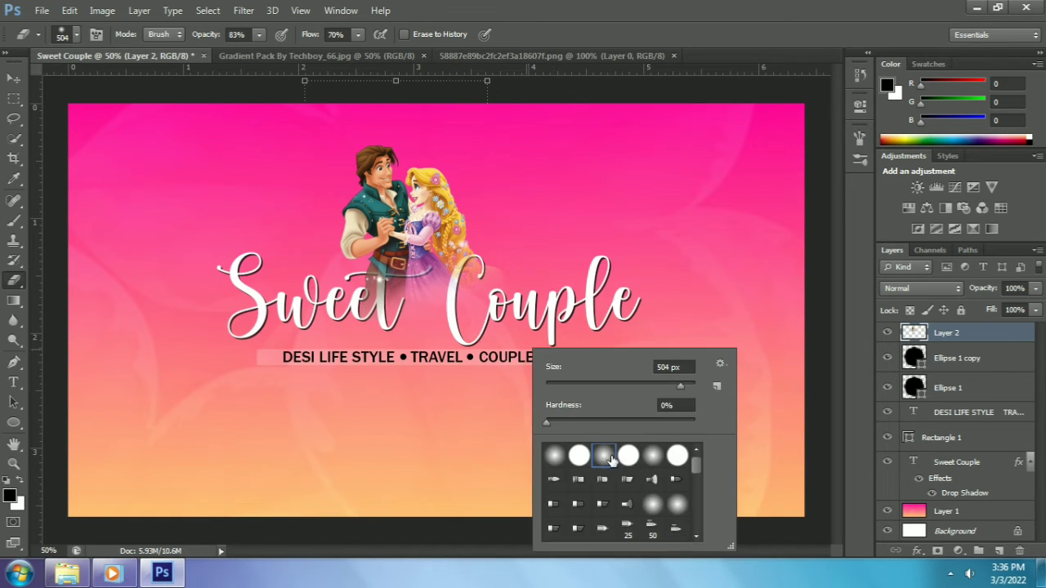
pyautogui.click(139, 155)
pyautogui.rightClick(219, 267)
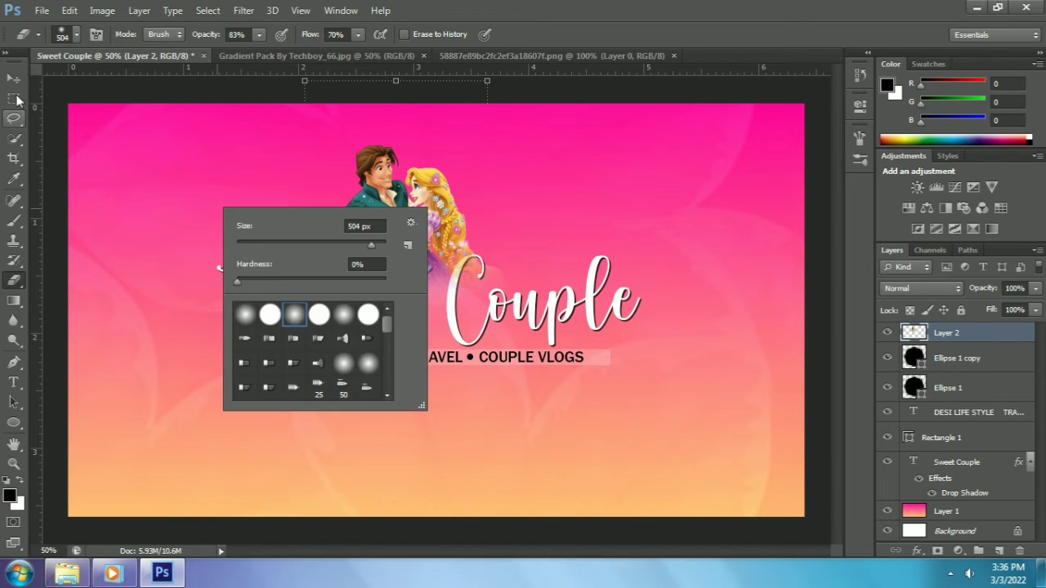
# Shift the couple artwork slightly right and move its layer down beneath the Sweet Couple title layer.
pyautogui.click(13, 77)
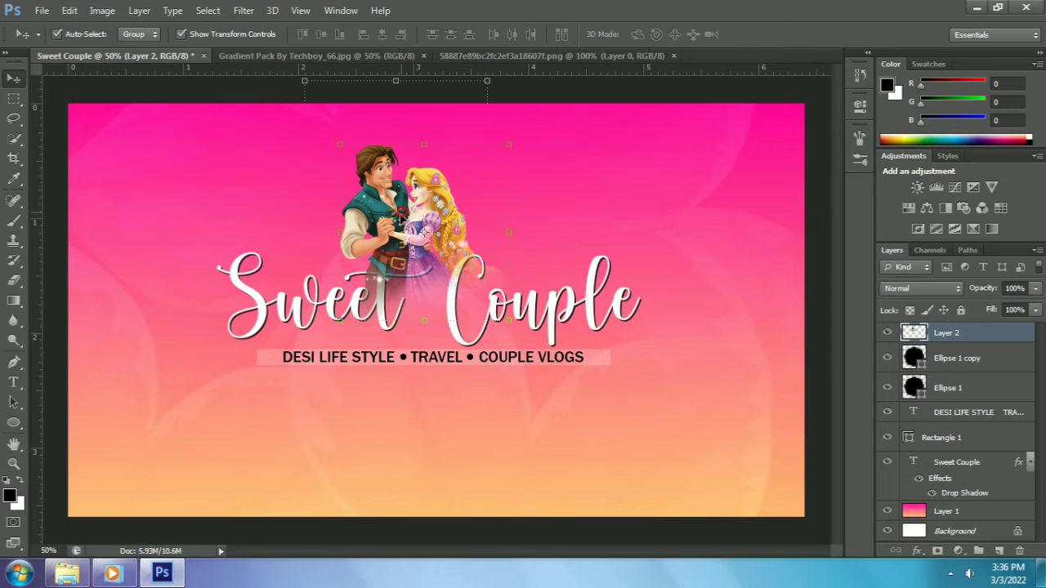
pyautogui.moveTo(406, 219)
pyautogui.mouseDown()
pyautogui.moveTo(429, 222)
pyautogui.moveTo(416, 220)
pyautogui.mouseUp()
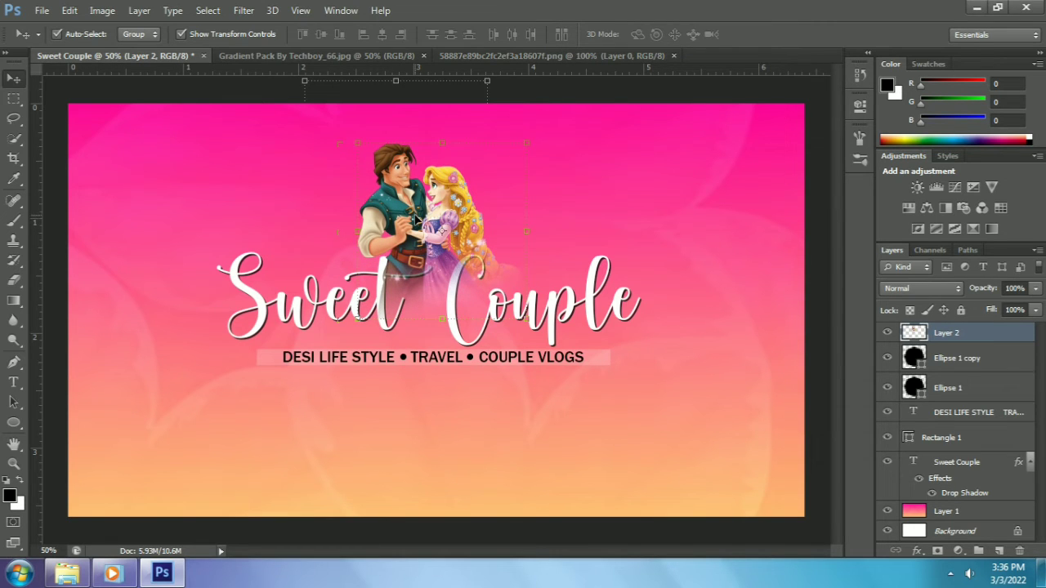
pyautogui.hotkey('ctrl', '[')
pyautogui.hotkey('ctrl', '[')
pyautogui.hotkey('ctrl', '[')
pyautogui.hotkey('ctrl', '[')
pyautogui.hotkey('ctrl', '[')
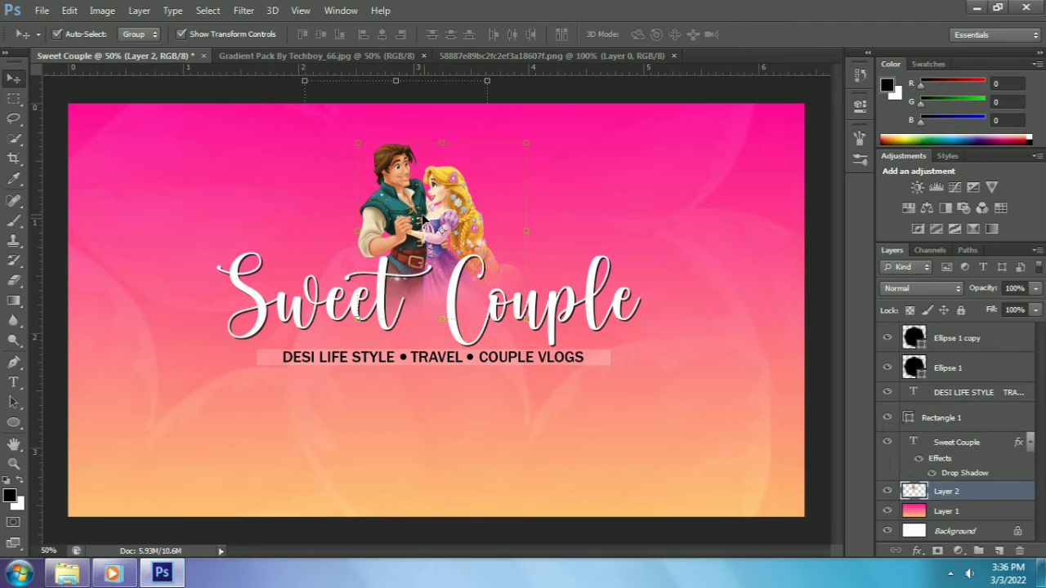
# Raise the couple layer above the title layer and nudge the artwork slightly up and left.
pyautogui.hotkey('ctrl', ']')
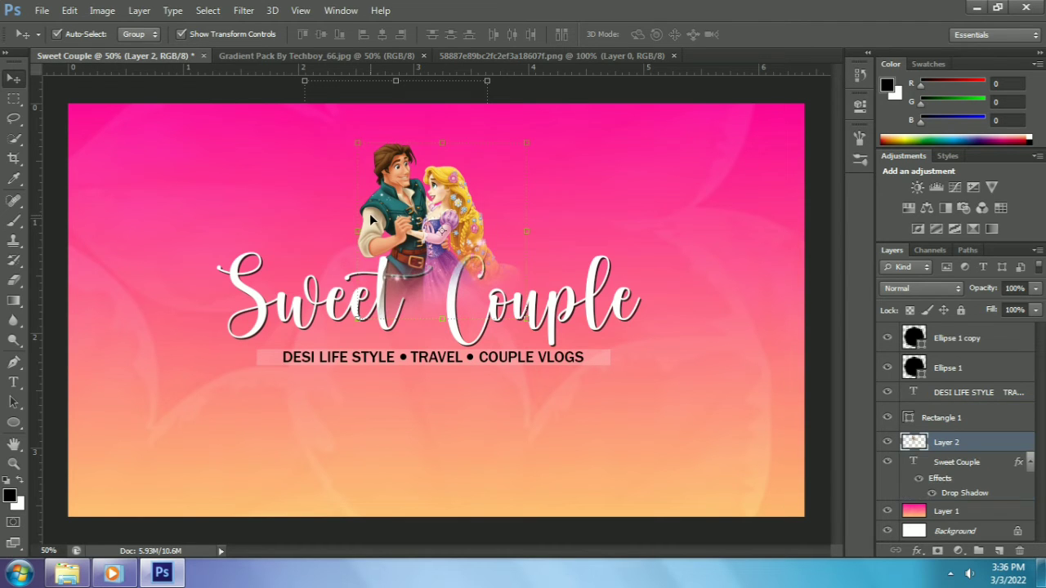
pyautogui.moveTo(362, 222); pyautogui.dragTo(362, 215)
pyautogui.hotkey('shift', 'Right')
pyautogui.hotkey('shift', 'Right')
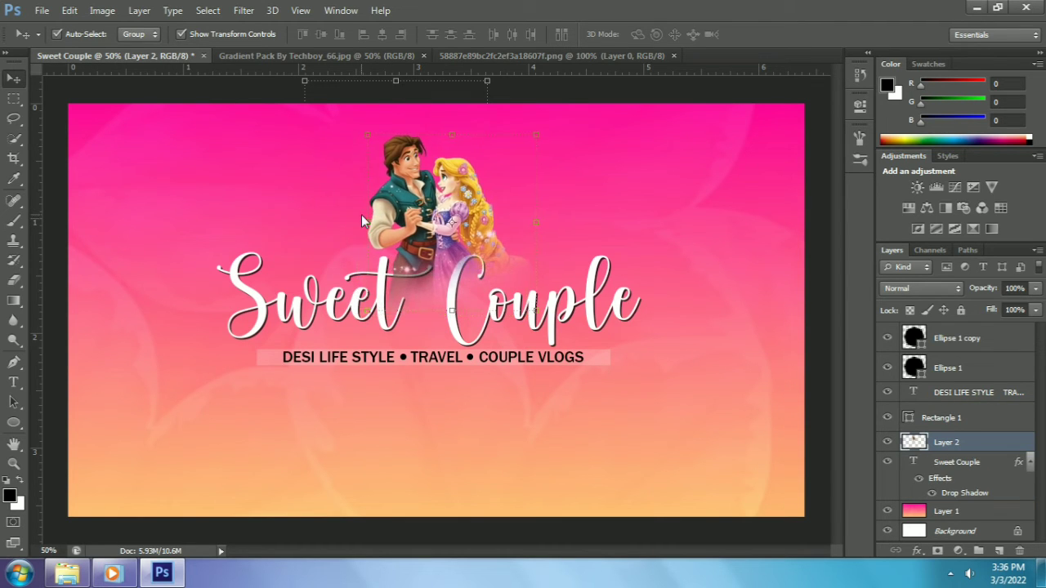
pyautogui.press('Left')
pyautogui.press('Left')
pyautogui.press('Left')
pyautogui.press('Left')
pyautogui.press('Left')
pyautogui.press('Left')
pyautogui.press('Left')
pyautogui.press('Left')
pyautogui.hotkey('shift', 'Left')
pyautogui.hotkey('shift', 'Left')
pyautogui.hotkey('shift', 'Left')
pyautogui.hotkey('shift', 'Left')
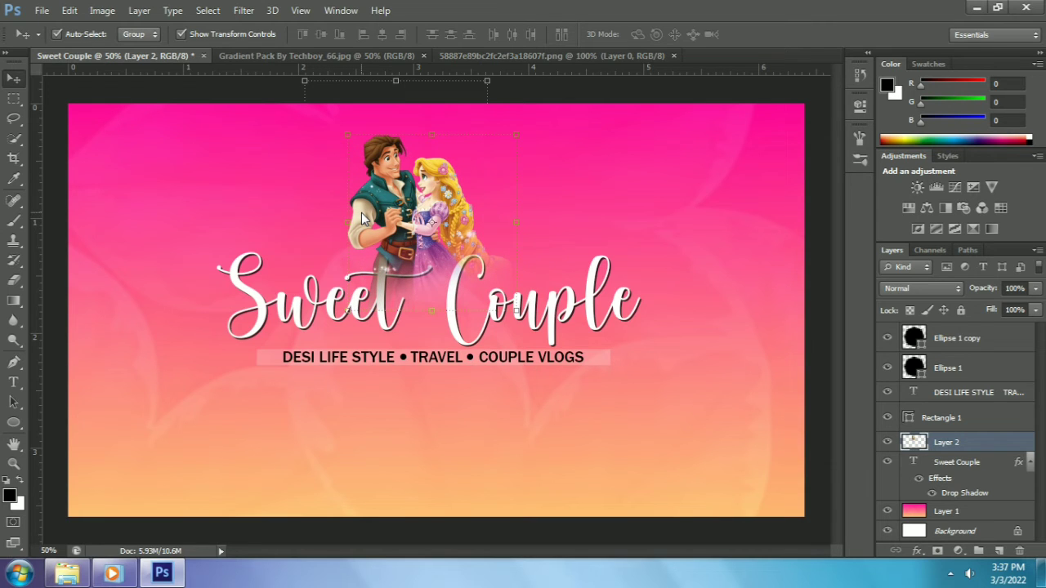
pyautogui.press('Right')
pyautogui.press('Right')
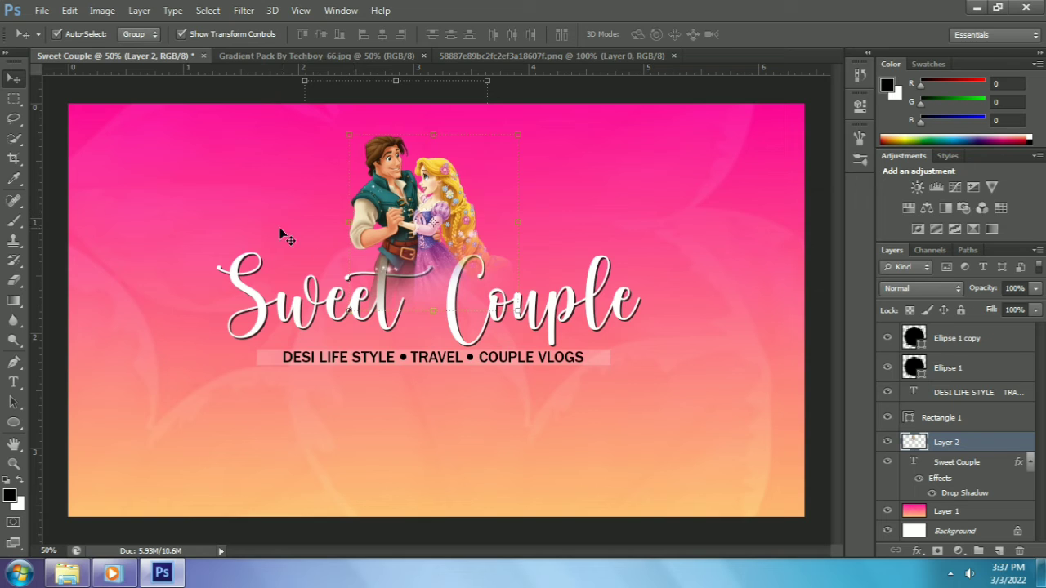
# Return the couple layer beneath the title layer and enlarge the artwork slightly, keeping it above the middle of the title.
pyautogui.hotkey('ctrl', '[')
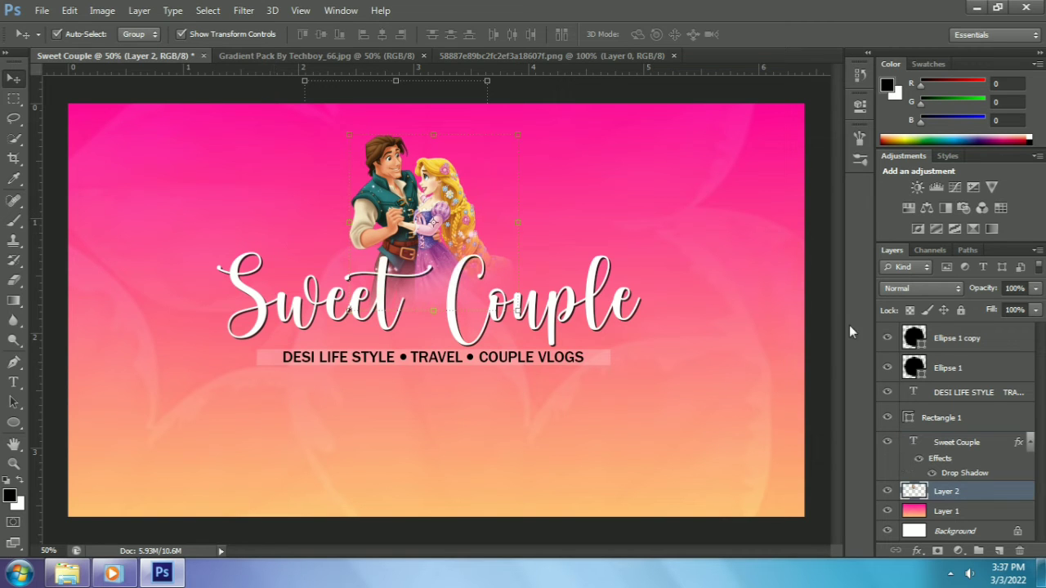
pyautogui.click(825, 319)
pyautogui.click(419, 199)
pyautogui.moveTo(352, 131); pyautogui.dragTo(339, 120)
pyautogui.press('Return')
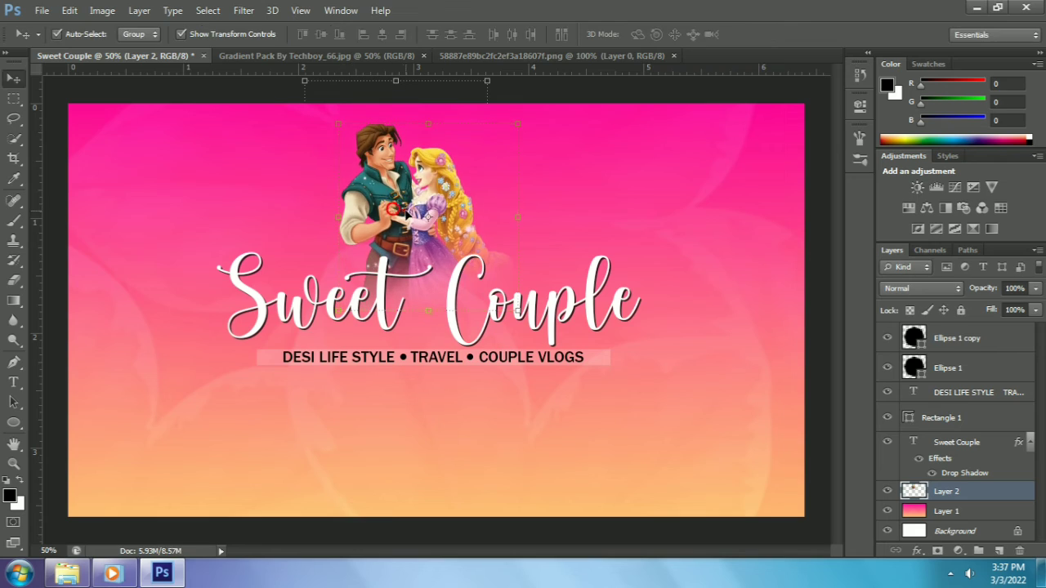
pyautogui.moveTo(403, 212); pyautogui.dragTo(410, 214)
pyautogui.click(813, 310)
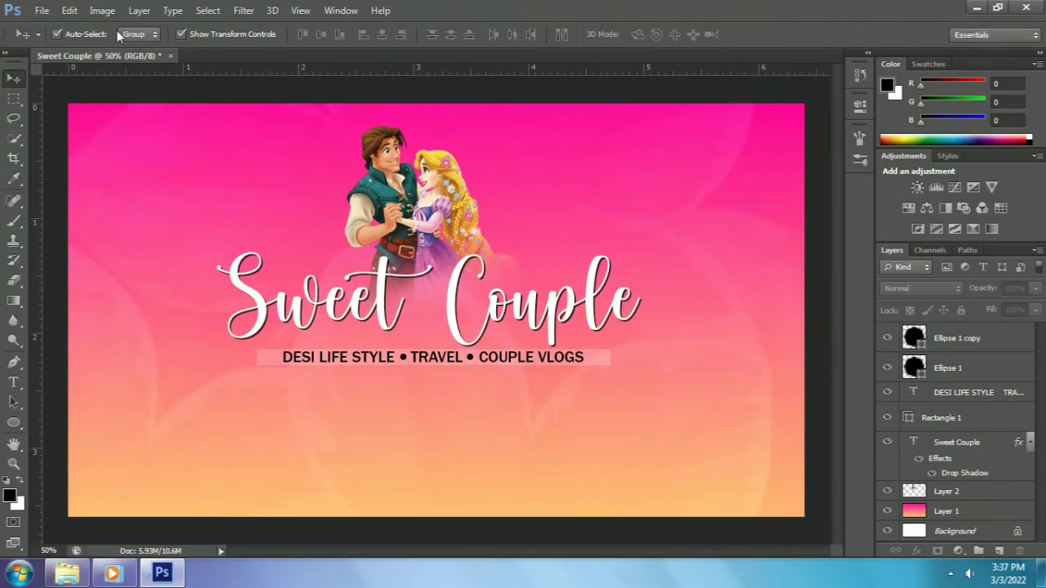
# Open the shocked yellow face sticker 5a0ad1645a997e1c2cea10ea.png and place it in the Sweet Couple document.
pyautogui.click(41, 11)
pyautogui.click(51, 39)
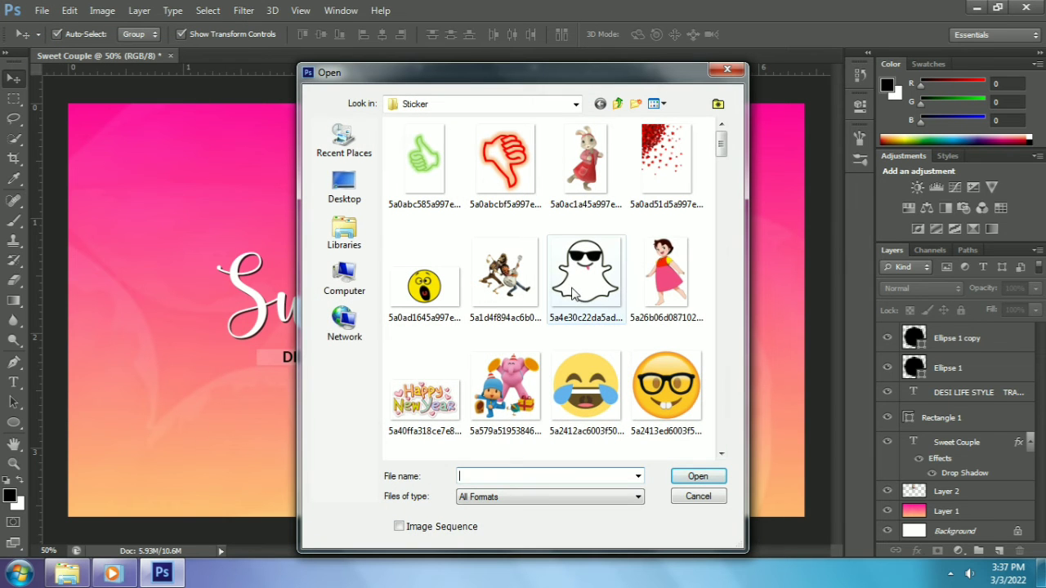
pyautogui.click(445, 311)
pyautogui.click(697, 476)
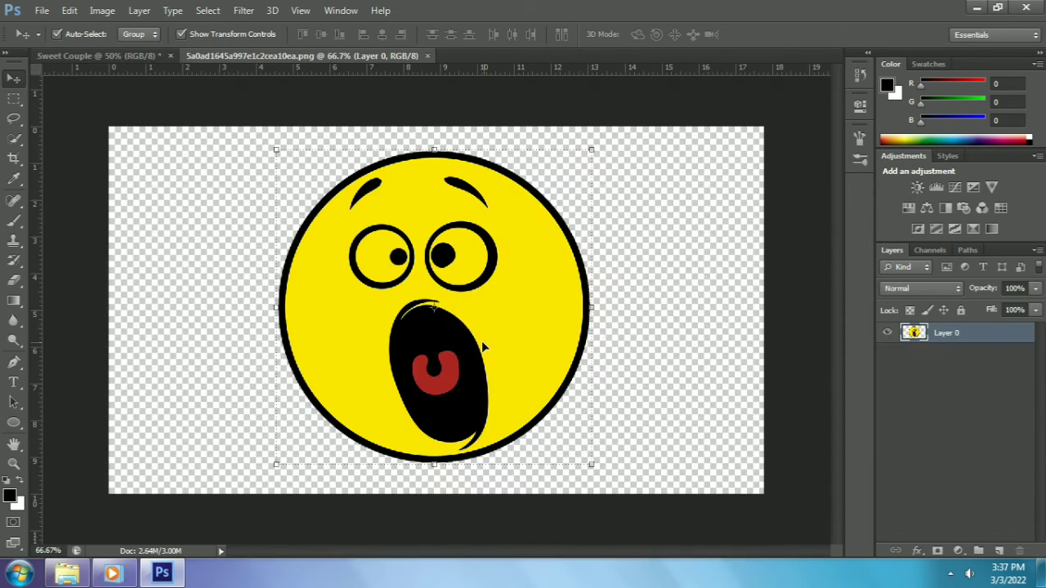
pyautogui.moveTo(432, 286); pyautogui.dragTo(297, 270)
# Shrink the yellow face sticker, tilt it slightly counterclockwise and position it just above the title's letter S.
pyautogui.moveTo(125, 131); pyautogui.dragTo(222, 236)
pyautogui.moveTo(285, 306); pyautogui.dragTo(193, 206)
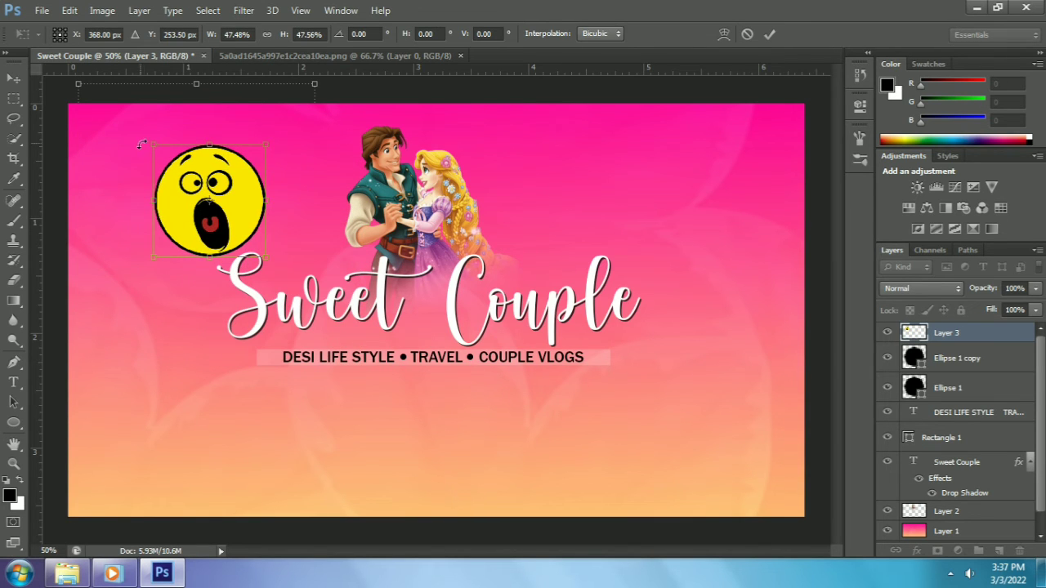
pyautogui.moveTo(143, 144); pyautogui.dragTo(200, 193)
pyautogui.moveTo(237, 222)
pyautogui.mouseDown()
pyautogui.moveTo(412, 325)
pyautogui.moveTo(434, 307)
pyautogui.moveTo(287, 214)
pyautogui.moveTo(303, 229)
pyautogui.moveTo(224, 223)
pyautogui.mouseUp()
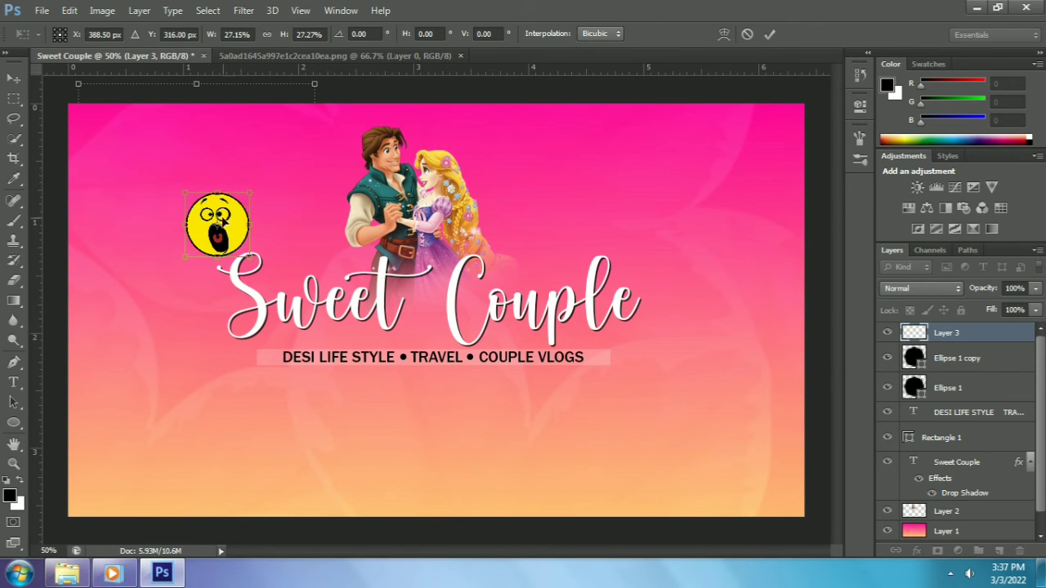
pyautogui.moveTo(185, 193); pyautogui.dragTo(197, 204)
pyautogui.moveTo(262, 190)
pyautogui.mouseDown()
pyautogui.moveTo(222, 169)
pyautogui.moveTo(245, 198)
pyautogui.mouseUp()
pyautogui.press('Return')
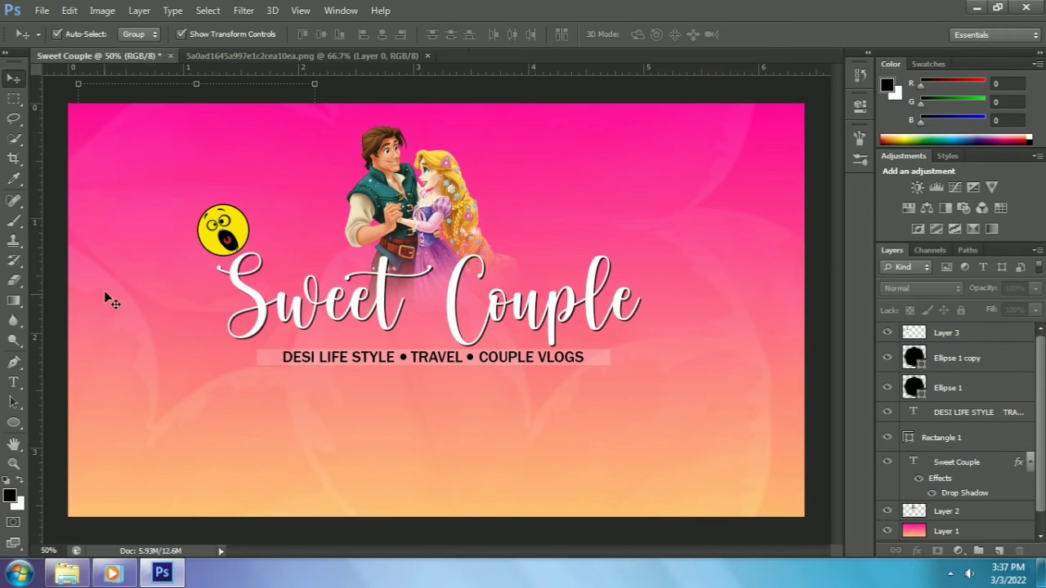
pyautogui.hotkey('ctrl', 't')
pyautogui.press('Return')
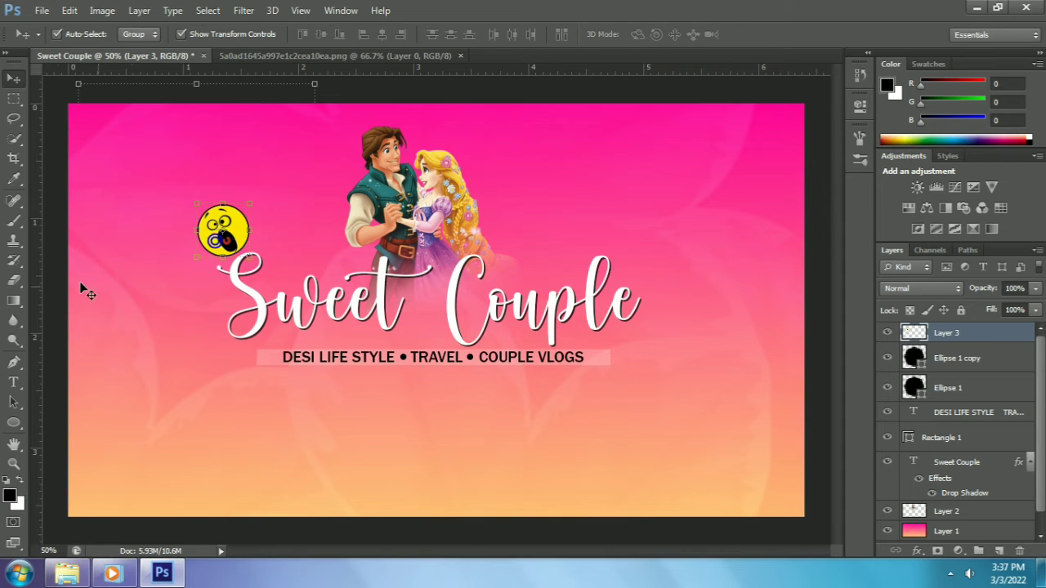
pyautogui.click(51, 282)
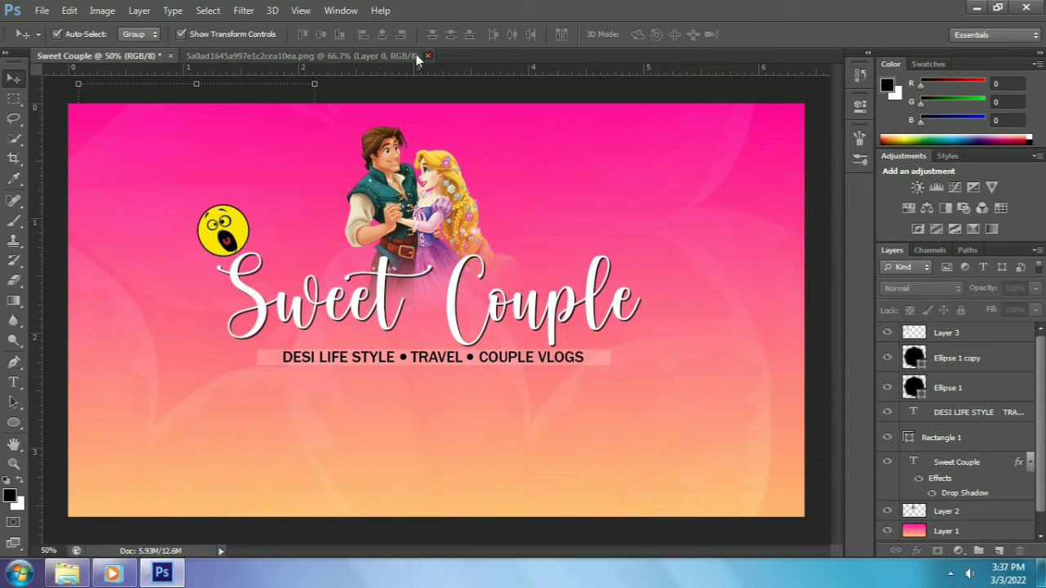
# Close the yellow face file and open the cartoon stickers 5a5287a09462fb02c40c2d41.png and 5a18879c8d421802430d2d08.png together.
pyautogui.click(427, 56)
pyautogui.click(42, 10)
pyautogui.click(49, 40)
pyautogui.click(594, 327)
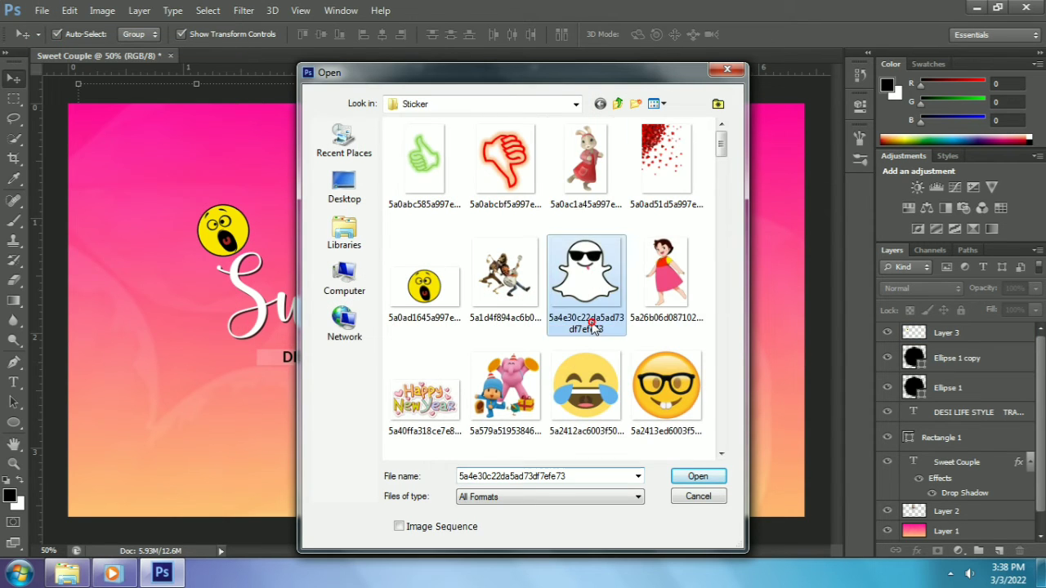
pyautogui.scroll(-2, 594, 326)
pyautogui.scroll(1, 592, 334)
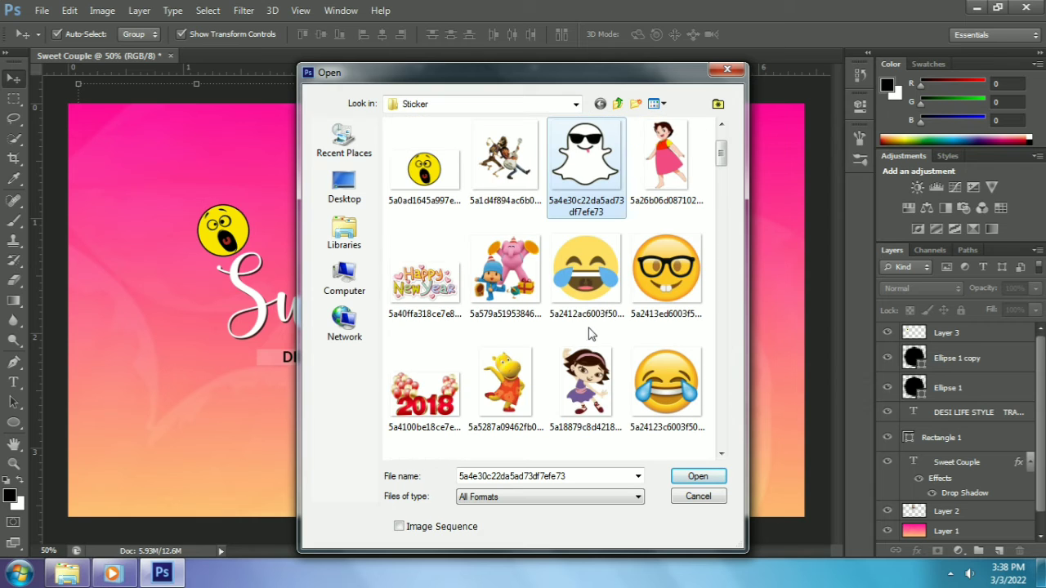
pyautogui.click(505, 383)
pyautogui.keyDown('ctrl'); pyautogui.click(586, 384); pyautogui.keyUp('ctrl')
pyautogui.click(698, 476)
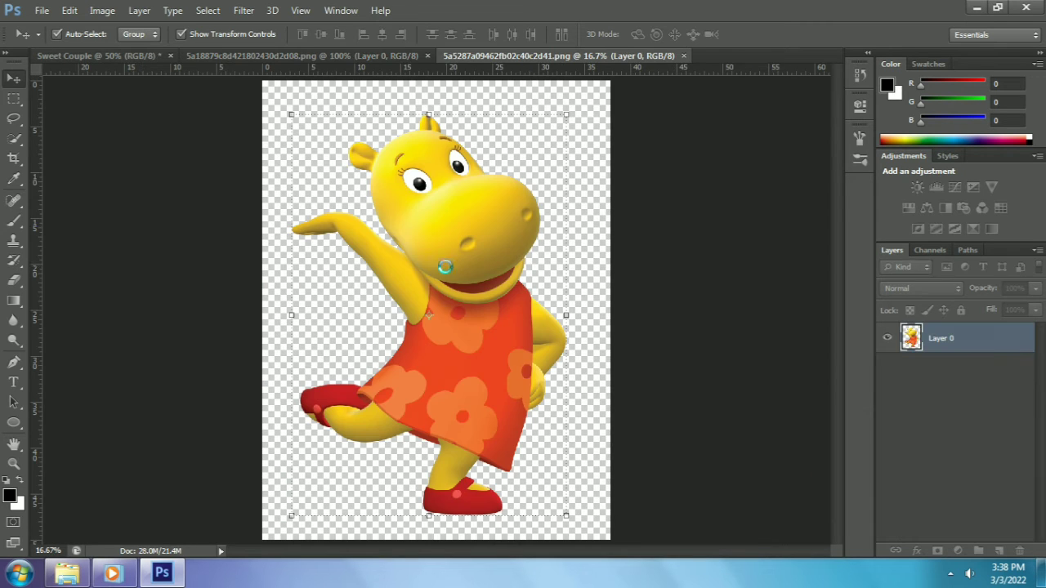
# Place the yellow hippo in the Sweet Couple document, shrink it to about 13% and position it in the canvas's lower-left area.
pyautogui.moveTo(443, 266); pyautogui.dragTo(355, 186)
pyautogui.scroll(-3, 339, 236)
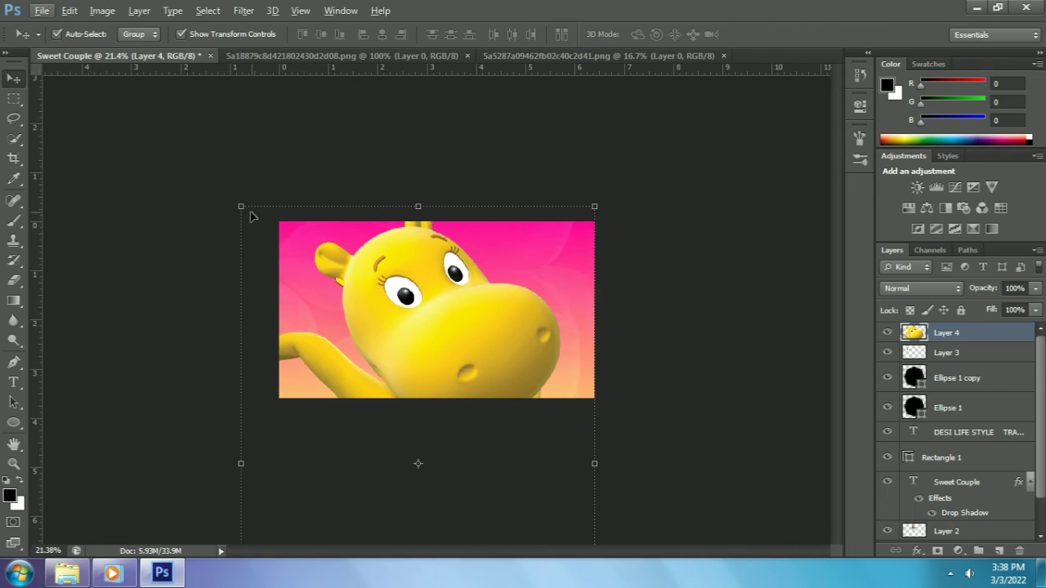
pyautogui.moveTo(241, 208); pyautogui.dragTo(440, 389)
pyautogui.moveTo(477, 446); pyautogui.dragTo(383, 311)
pyautogui.moveTo(336, 267); pyautogui.dragTo(361, 302)
pyautogui.scroll(5, 424, 355)
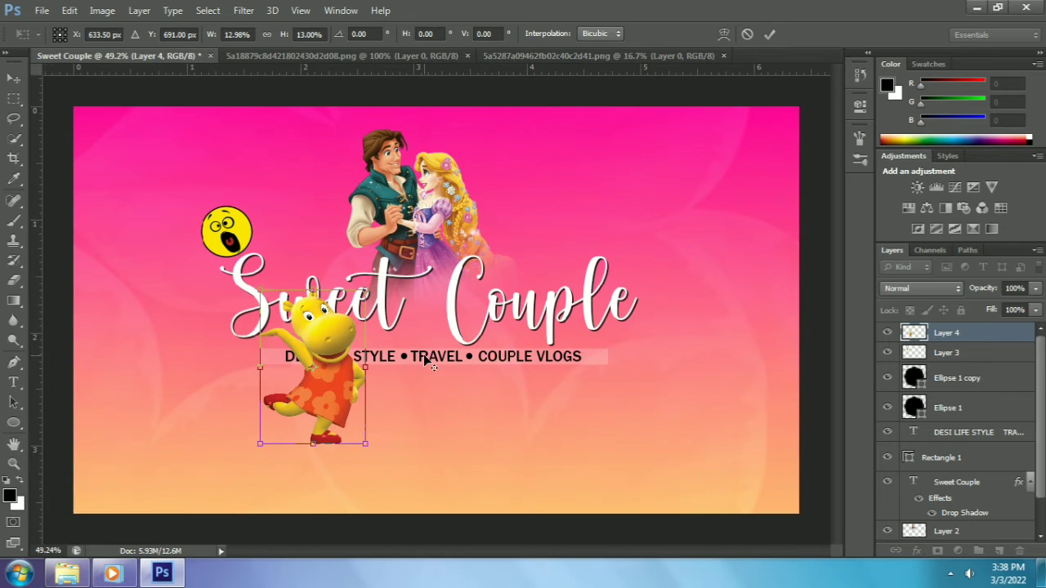
pyautogui.moveTo(312, 368); pyautogui.dragTo(247, 394)
pyautogui.moveTo(332, 366); pyautogui.dragTo(202, 456)
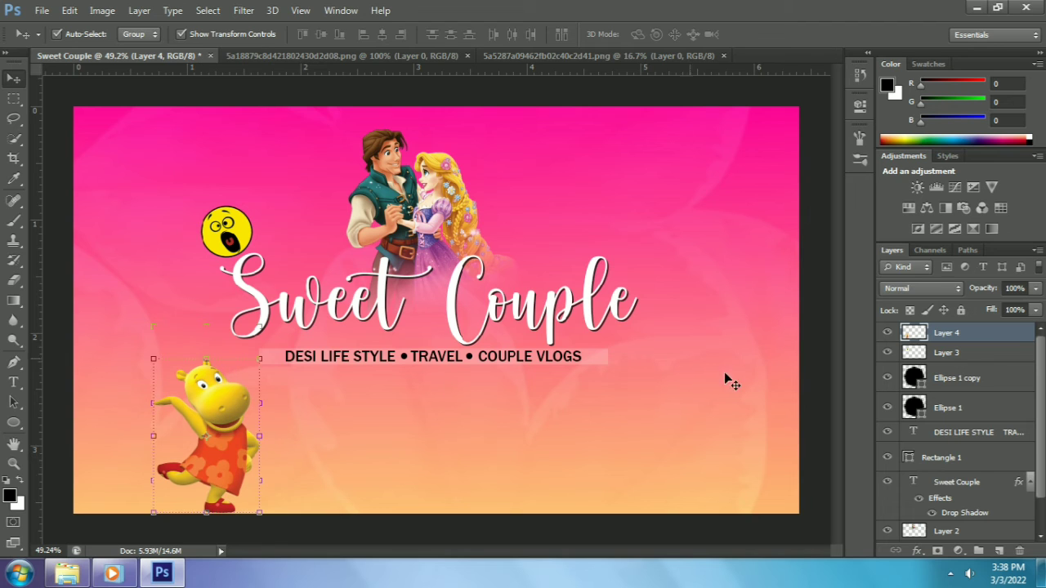
pyautogui.click(807, 397)
# Close the hippo file, place the dark-haired girl from 5a18879c8d421802430d2d08.png in the canvas's lower-right area and shift the hippo slightly inward.
pyautogui.click(652, 57)
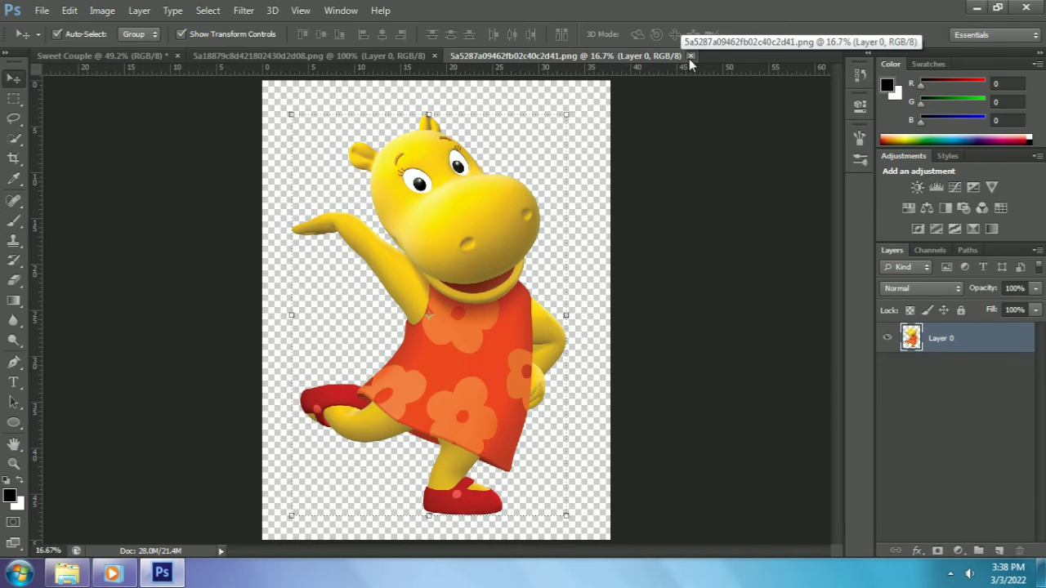
pyautogui.click(690, 55)
pyautogui.click(377, 58)
pyautogui.moveTo(411, 245); pyautogui.dragTo(690, 412)
pyautogui.moveTo(214, 412); pyautogui.dragTo(241, 434)
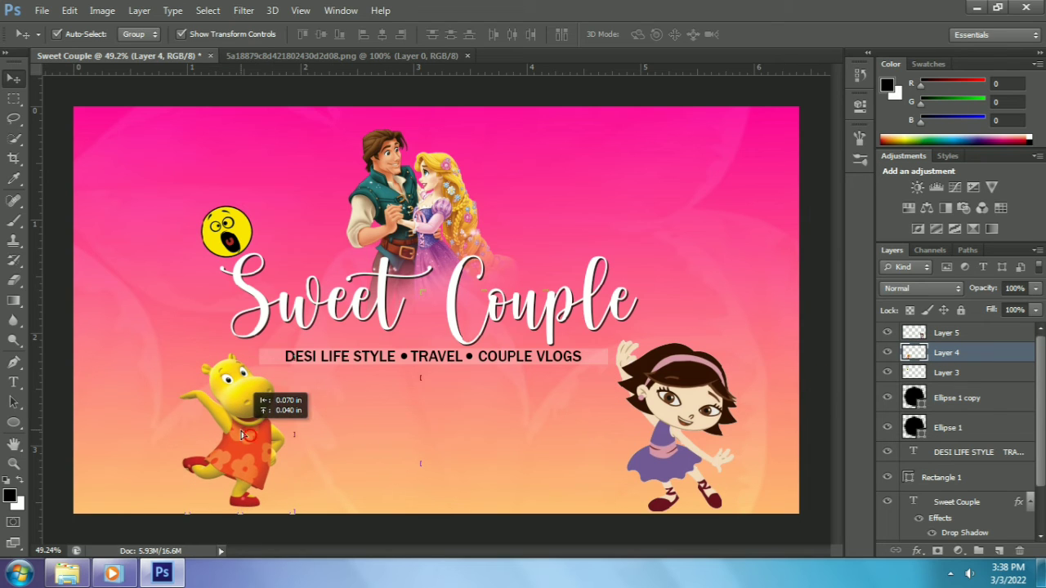
# Shrink the dark-haired girl sticker to about 71% and position it just right of the title's final letter.
pyautogui.moveTo(671, 417); pyautogui.dragTo(662, 289)
pyautogui.moveTo(740, 388); pyautogui.dragTo(702, 341)
pyautogui.moveTo(670, 301); pyautogui.dragTo(674, 325)
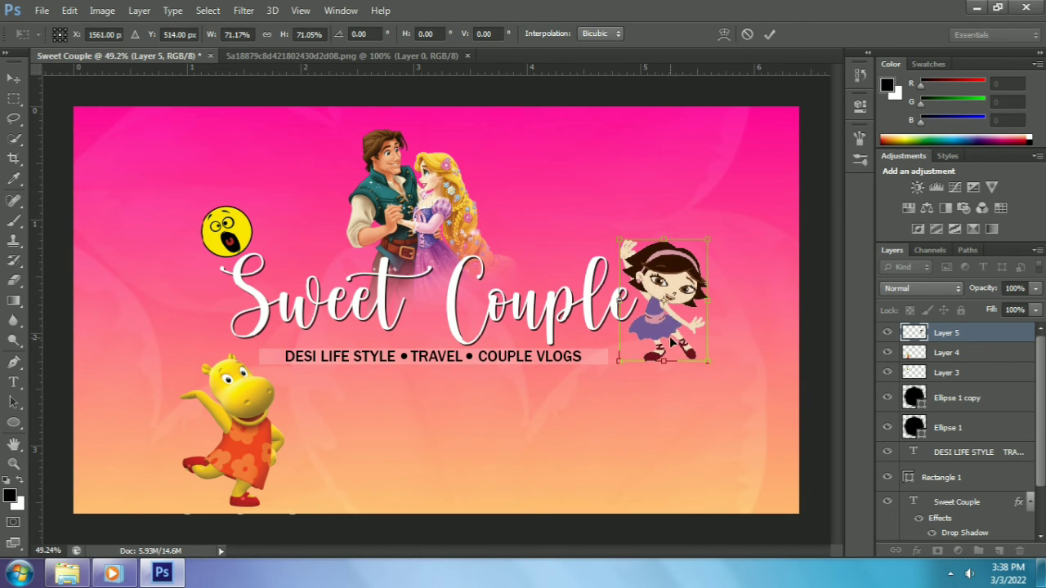
pyautogui.press('Return')
# Move the yellow face below the tagline, and place the hippo just left of the title's letter S, scaled to about 84%.
pyautogui.moveTo(219, 232); pyautogui.dragTo(433, 452)
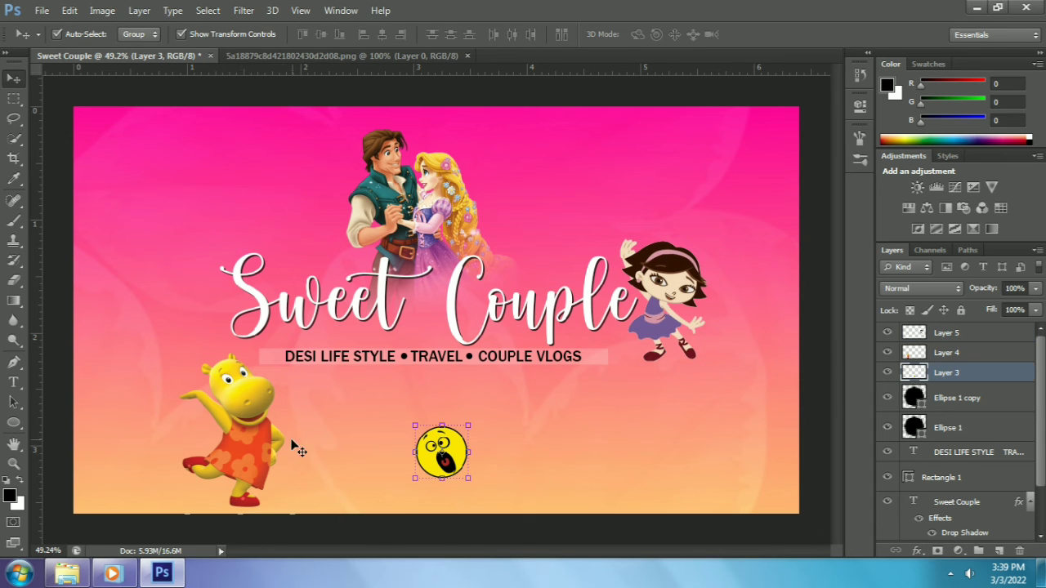
pyautogui.moveTo(245, 449); pyautogui.dragTo(190, 301)
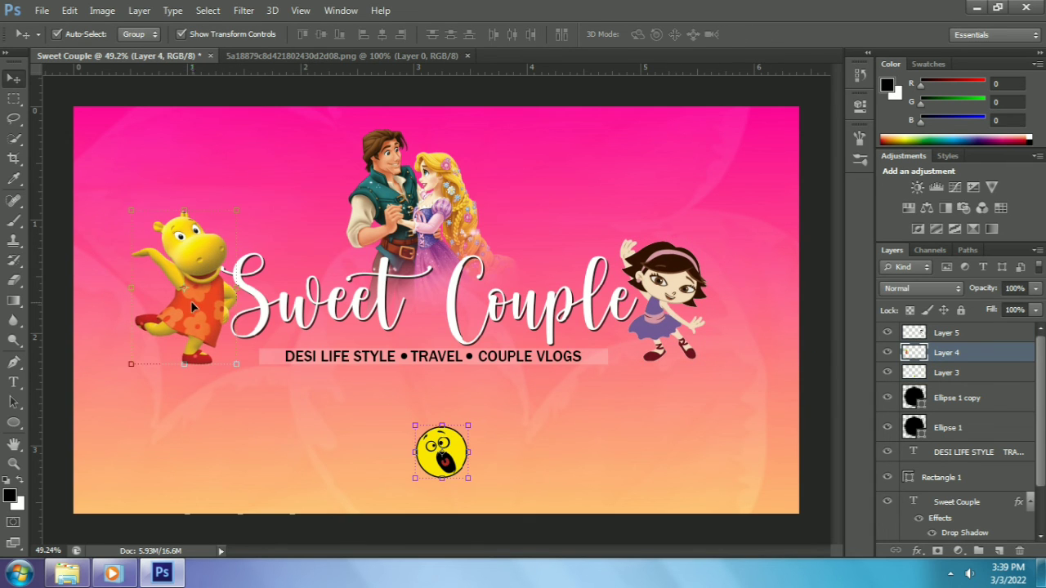
pyautogui.moveTo(132, 209); pyautogui.dragTo(142, 237)
pyautogui.moveTo(185, 302); pyautogui.dragTo(183, 302)
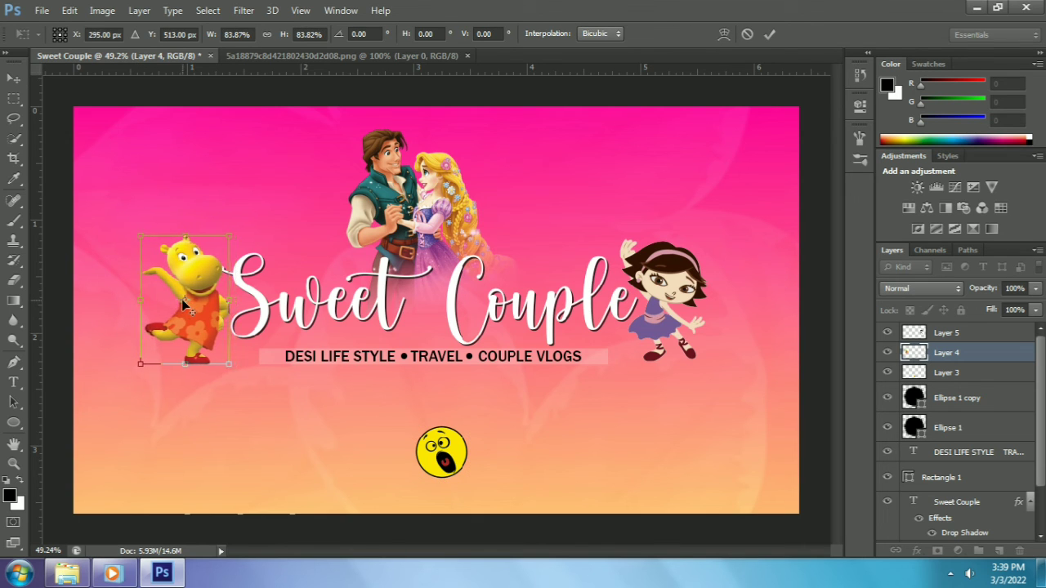
pyautogui.press('Return')
pyautogui.click(239, 433)
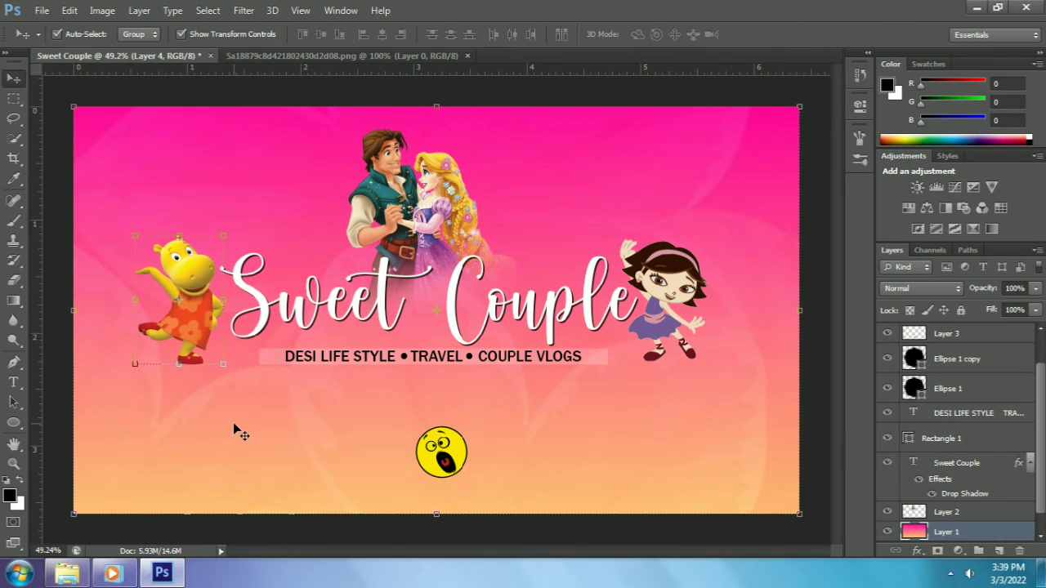
pyautogui.click(814, 427)
pyautogui.moveTo(432, 460); pyautogui.dragTo(403, 424)
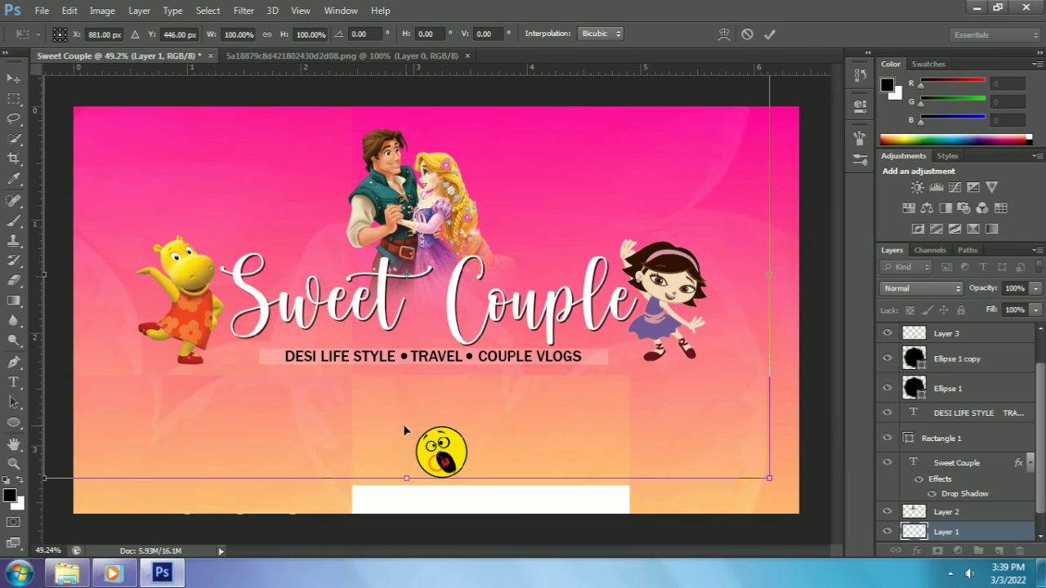
pyautogui.hotkey('ctrl', 'z')
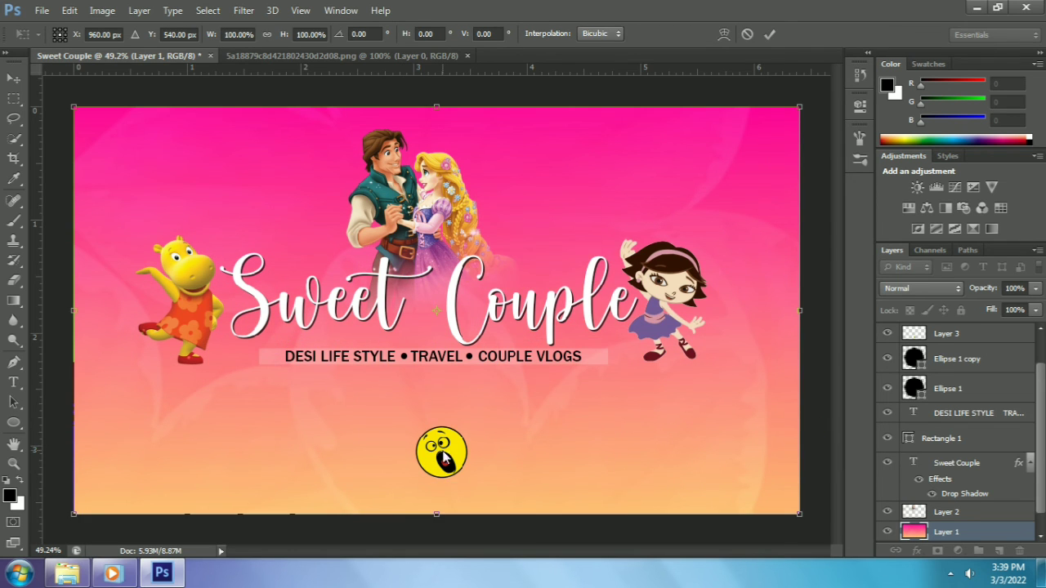
pyautogui.rightClick(442, 459)
pyautogui.click(13, 80)
pyautogui.click(13, 79)
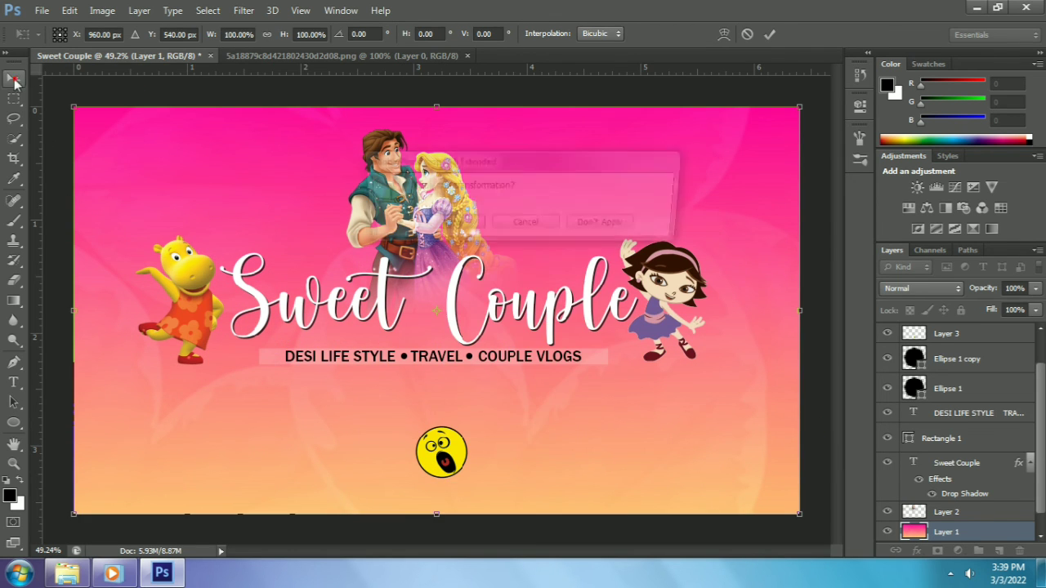
pyautogui.click(439, 225)
# Enlarge the yellow face sticker to about 178% and centre it roughly beneath the tagline bar.
pyautogui.click(419, 456)
pyautogui.moveTo(467, 478)
pyautogui.mouseDown()
pyautogui.moveTo(487, 509)
pyautogui.moveTo(441, 422)
pyautogui.moveTo(436, 444)
pyautogui.moveTo(481, 479)
pyautogui.mouseUp()
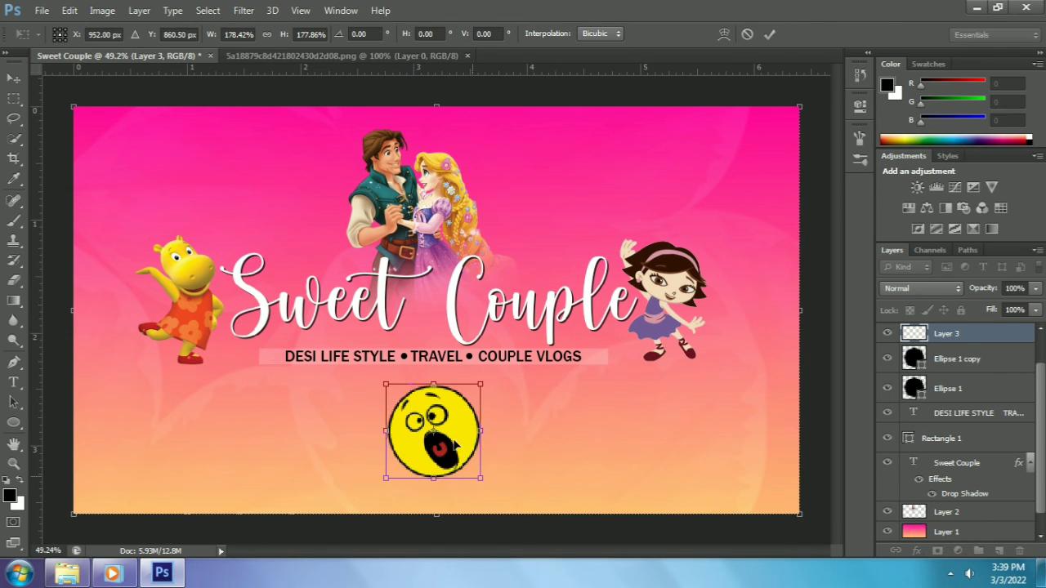
pyautogui.doubleClick(451, 439)
pyautogui.moveTo(429, 433)
pyautogui.mouseDown()
pyautogui.moveTo(421, 437)
pyautogui.moveTo(434, 433)
pyautogui.mouseUp()
pyautogui.hotkey('ctrl', 't')
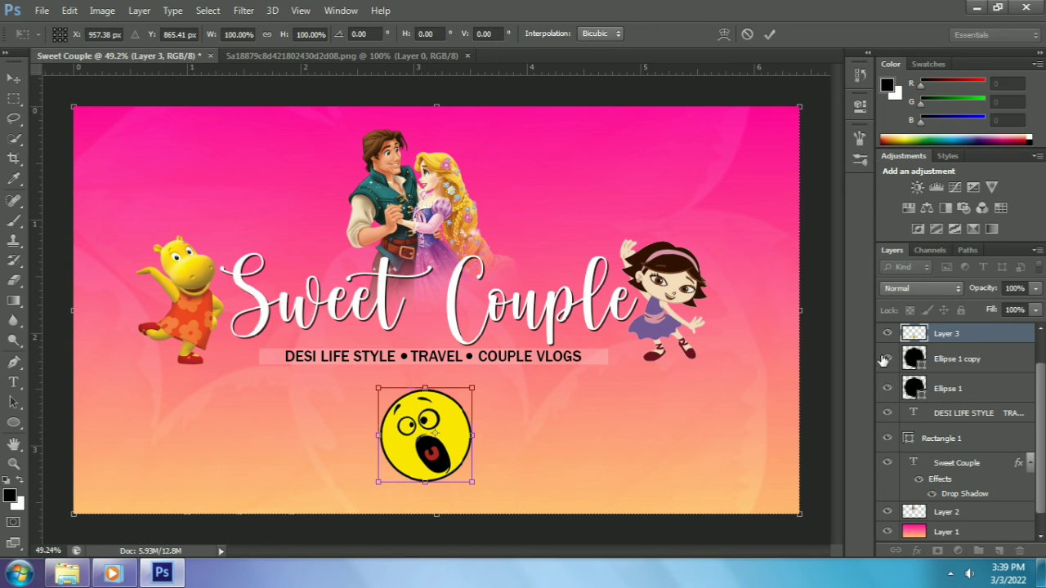
pyautogui.doubleClick(428, 449)
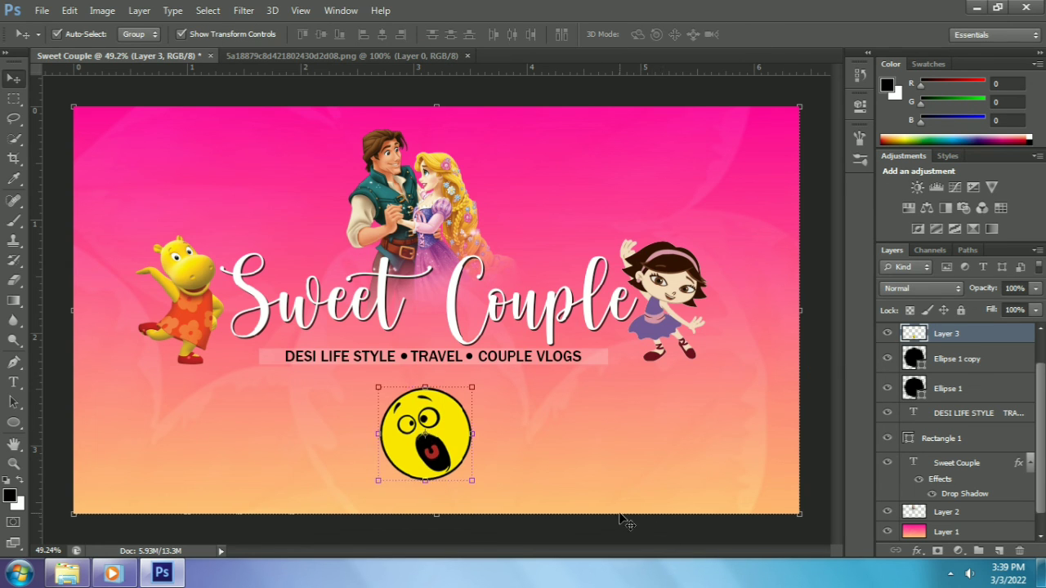
# Nudge the enlarged yellow face sticker upward, closer to the tagline bar.
pyautogui.press('Up')
pyautogui.press('Up')
pyautogui.press('Up')
pyautogui.press('Up')
pyautogui.press('Up')
pyautogui.press('Up')
pyautogui.press('Up')
pyautogui.press('Up')
pyautogui.press('Up')
pyautogui.press('Up')
pyautogui.press('Up')
pyautogui.press('Up')
pyautogui.press('Up')
pyautogui.press('Up')
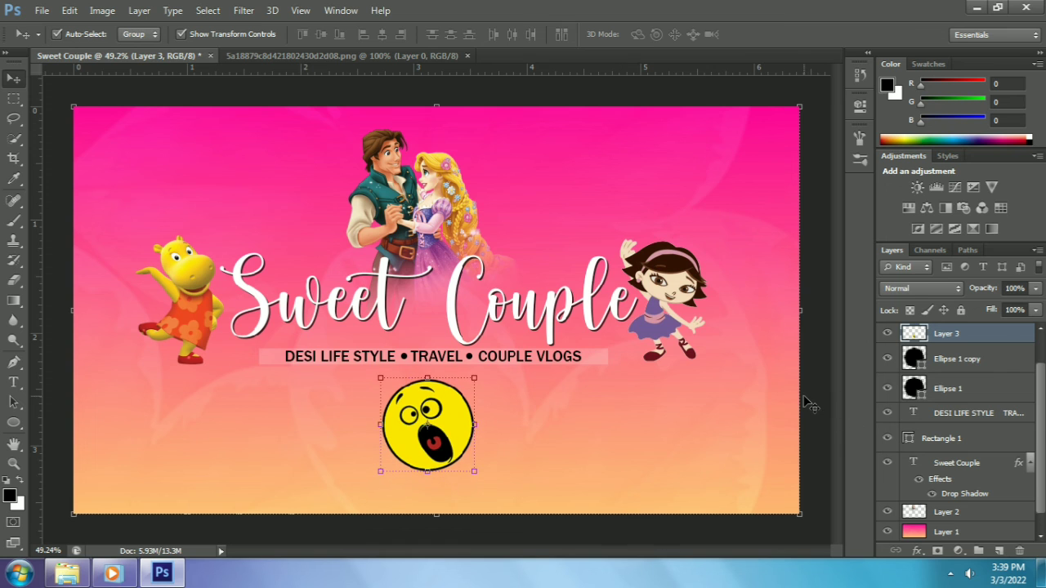